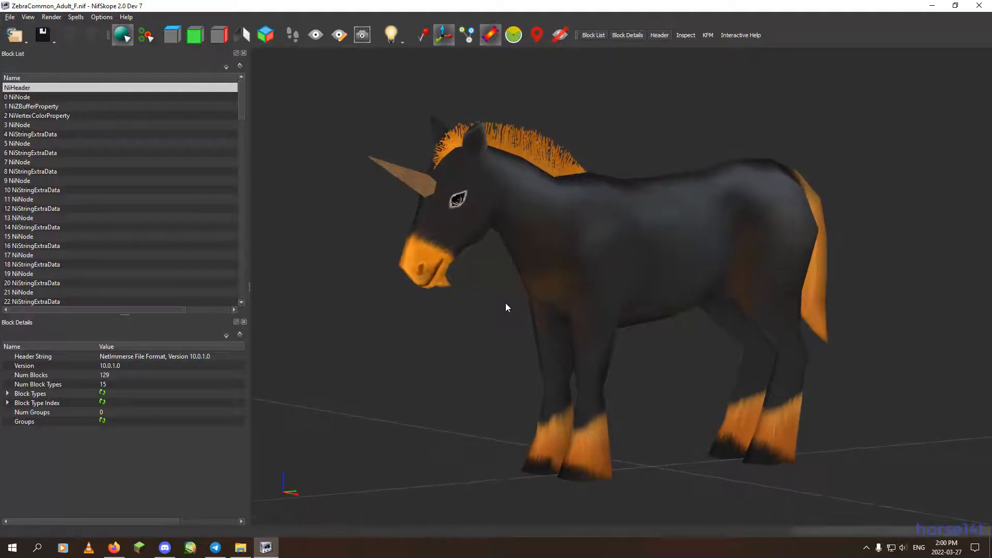
Examine the unicorn model's head and eye up close in the 3D view
middle_click_drag(437, 209, 560, 258)
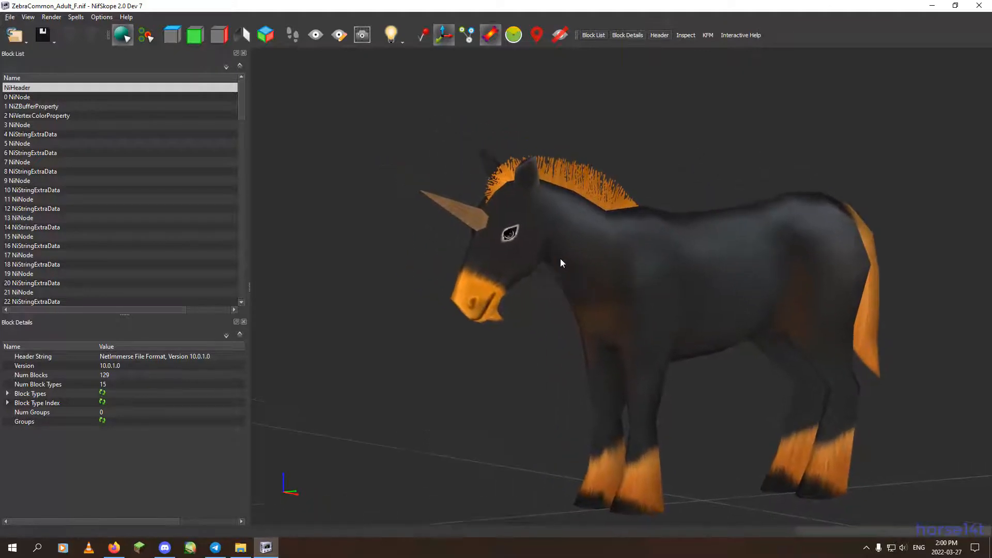
scroll(532, 247, "up", 5)
middle_click_drag(507, 237, 696, 329)
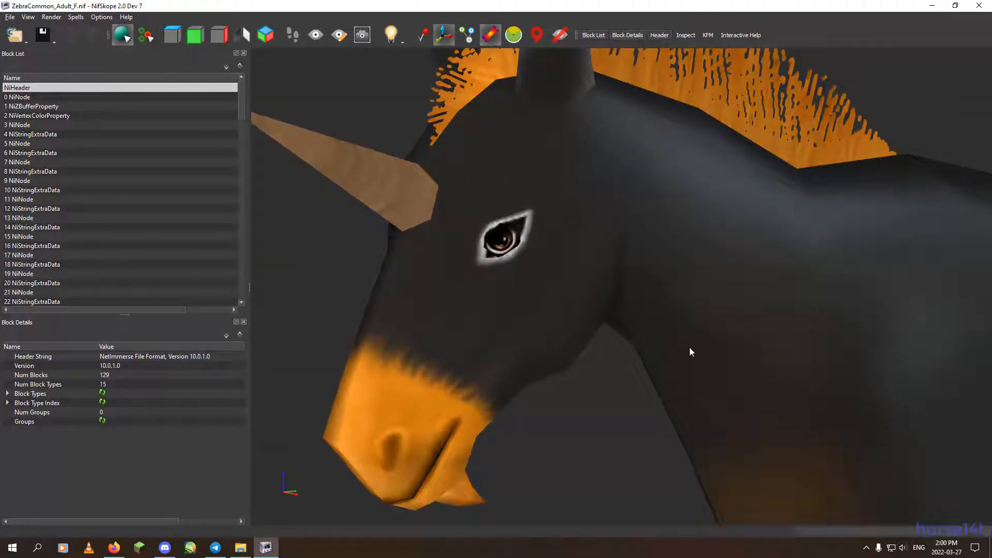
scroll(546, 386, "down", 6)
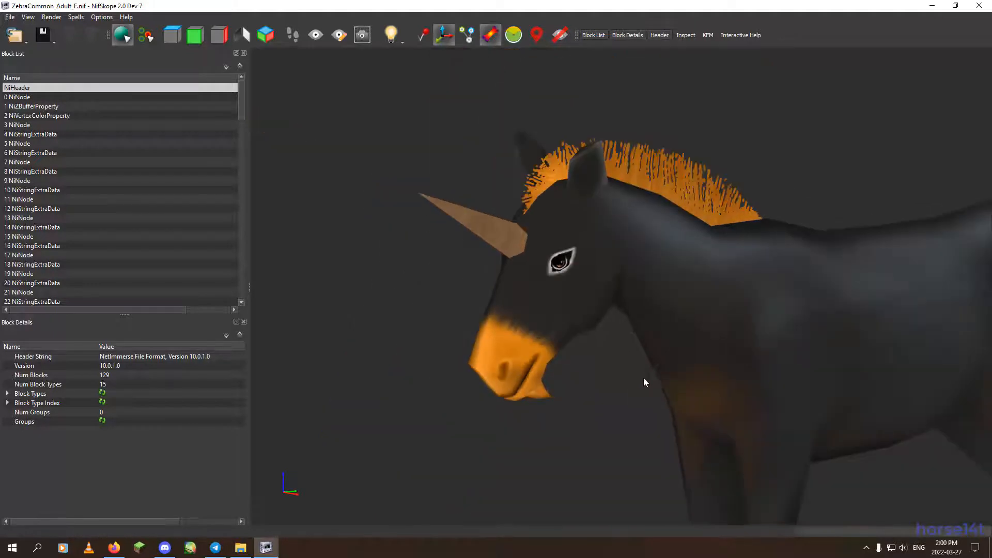
Switch to File Explorer and look through the texture and model files in the ZebraCommon folder
left_click(240, 547)
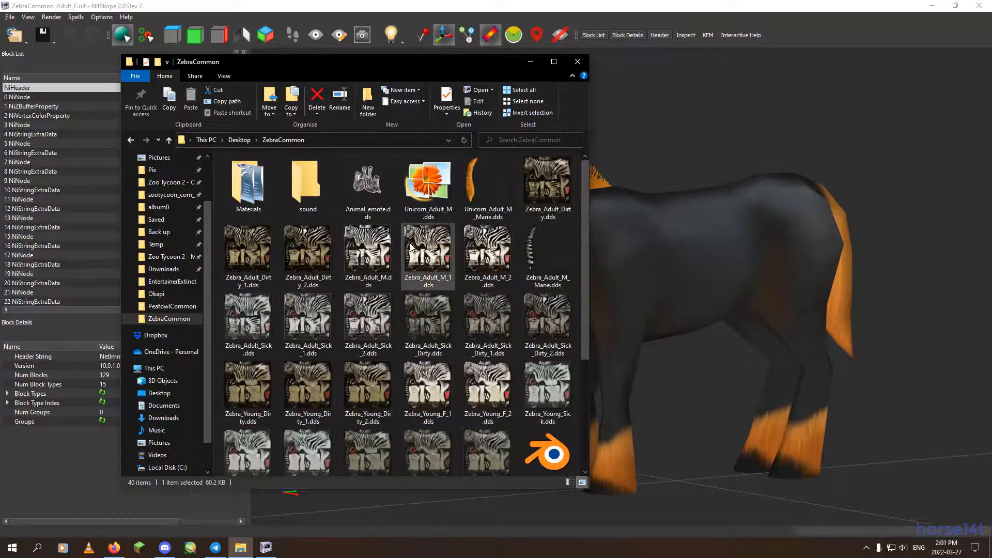
scroll(355, 357, "down", 3)
scroll(355, 357, "up", 3)
scroll(361, 310, "down", 3)
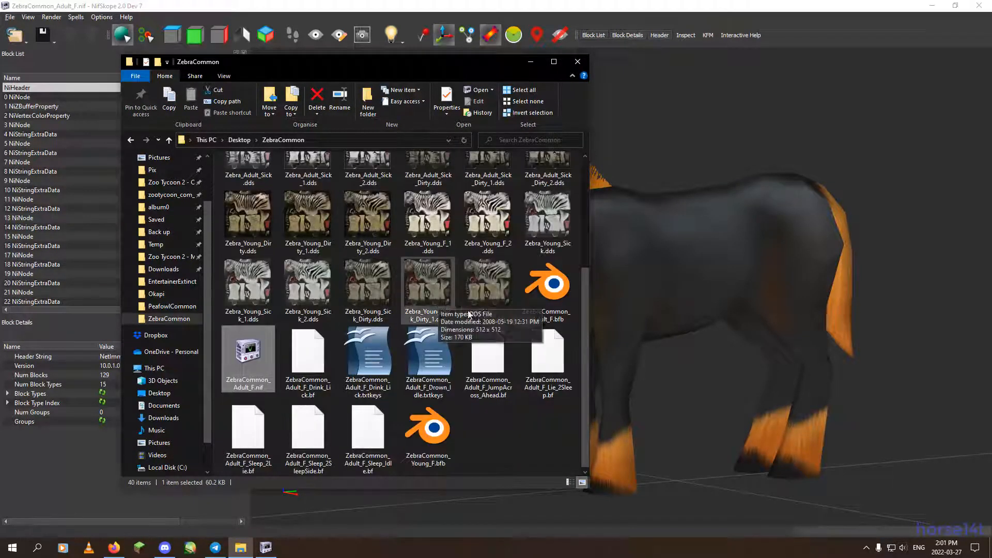
scroll(455, 315, "up", 3)
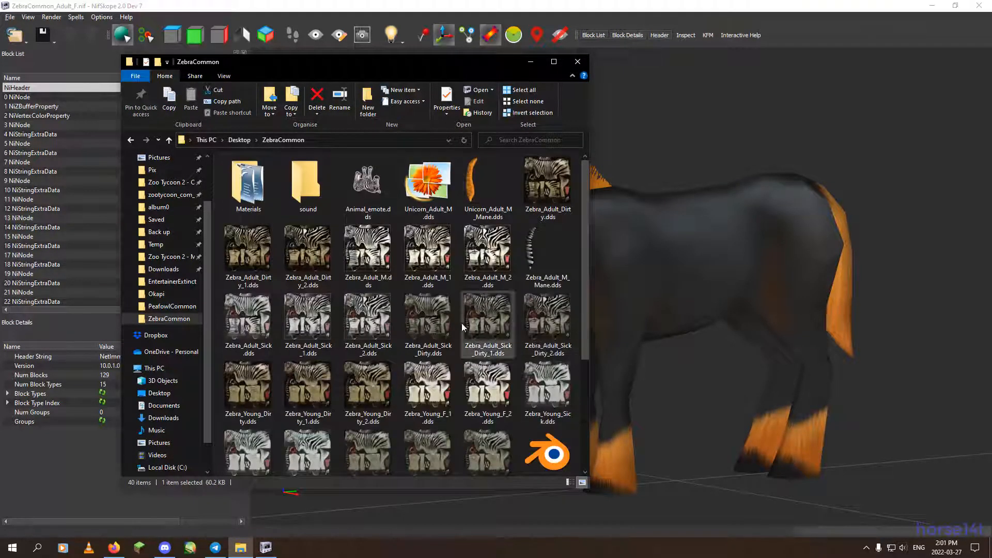
scroll(584, 293, "down", 3)
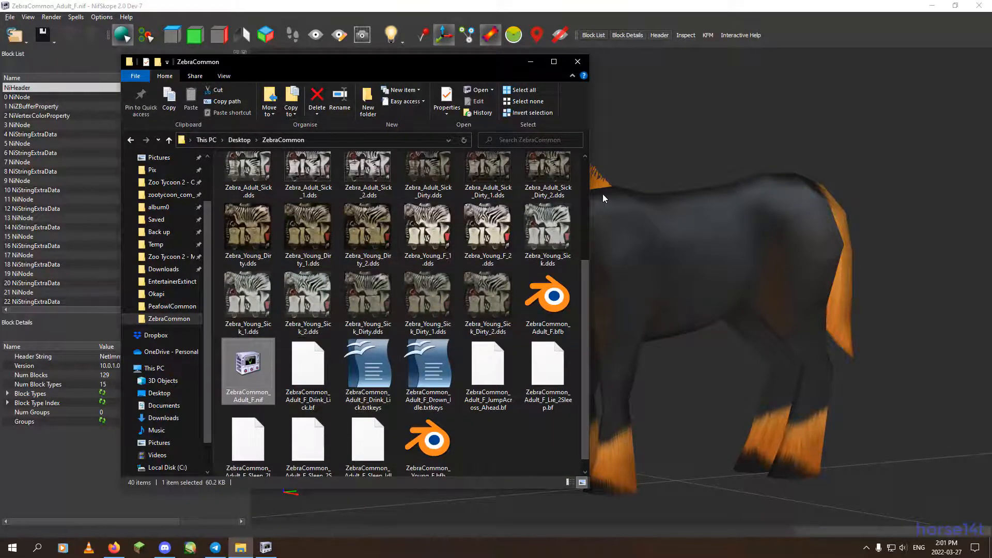
Open the Zoo Tycoon 2 - Clean installation folder and review its path and z2f archives
left_click(170, 183)
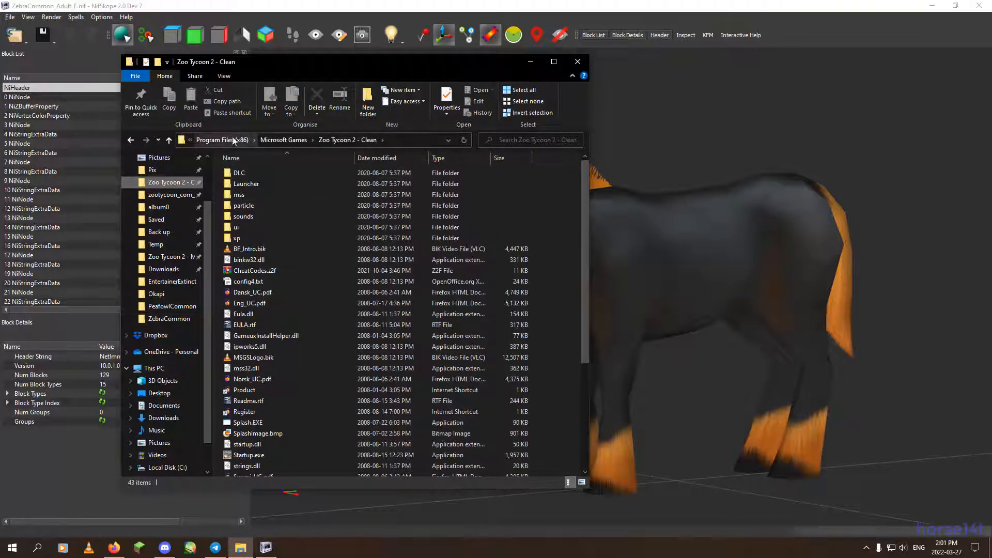
left_click(404, 142)
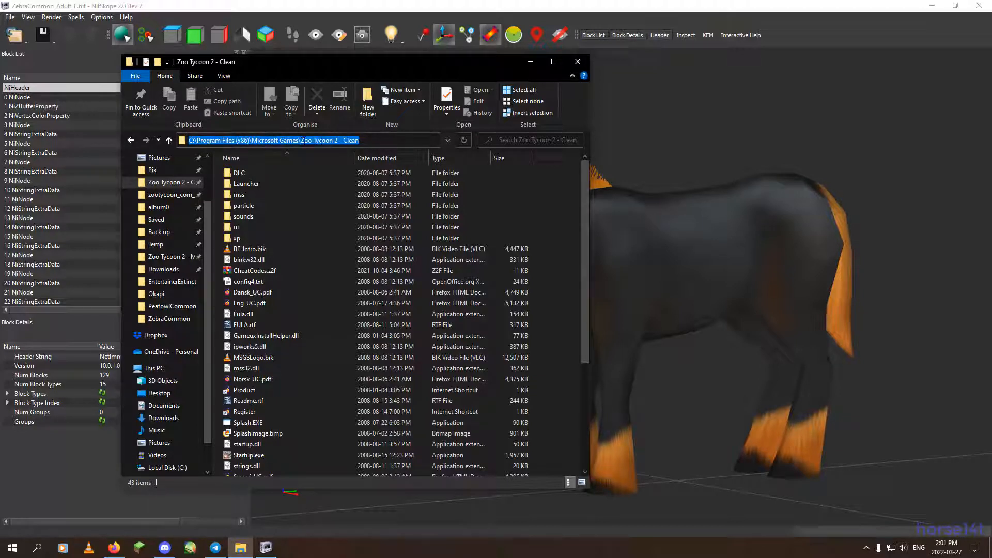
left_click(398, 141)
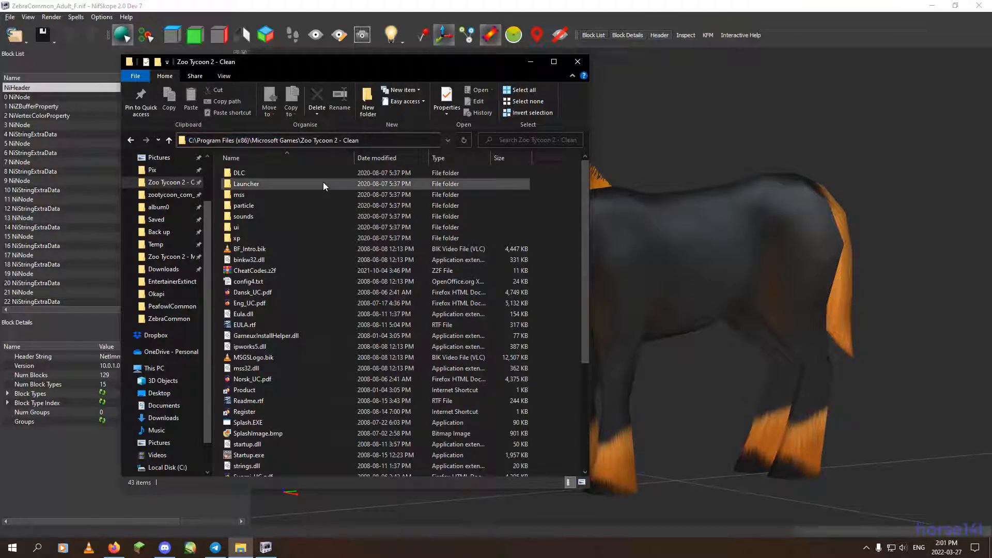
left_click(158, 184)
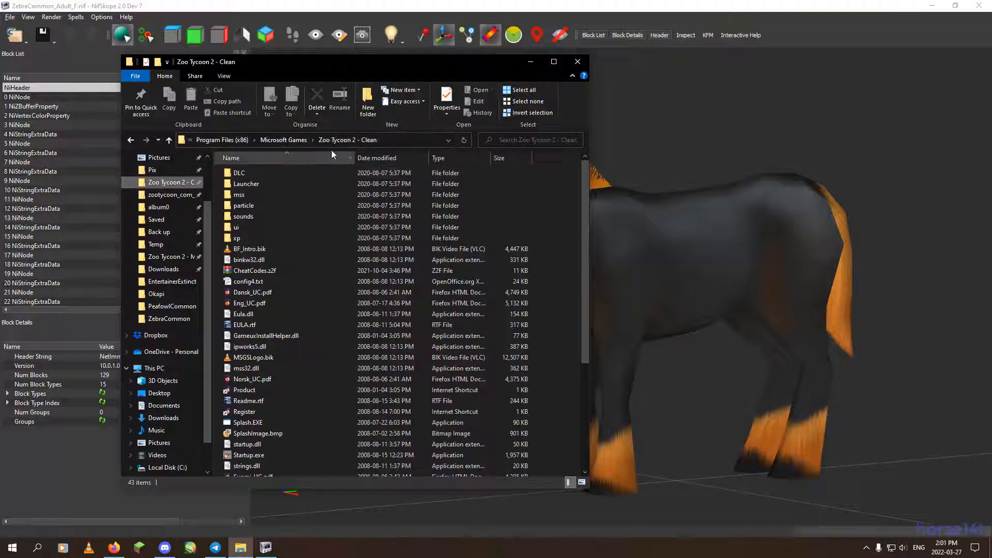
scroll(331, 213, "down", 5)
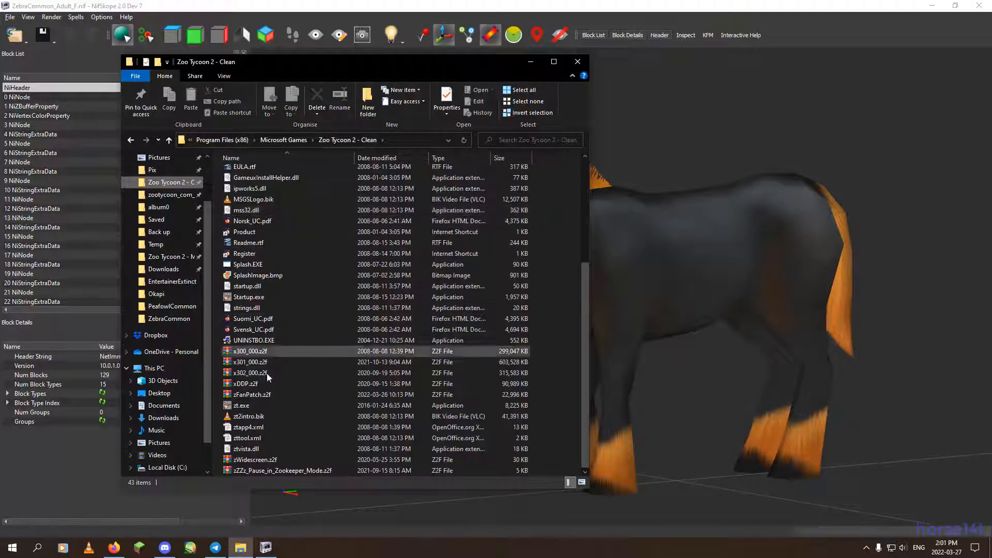
scroll(300, 310, "up", 5)
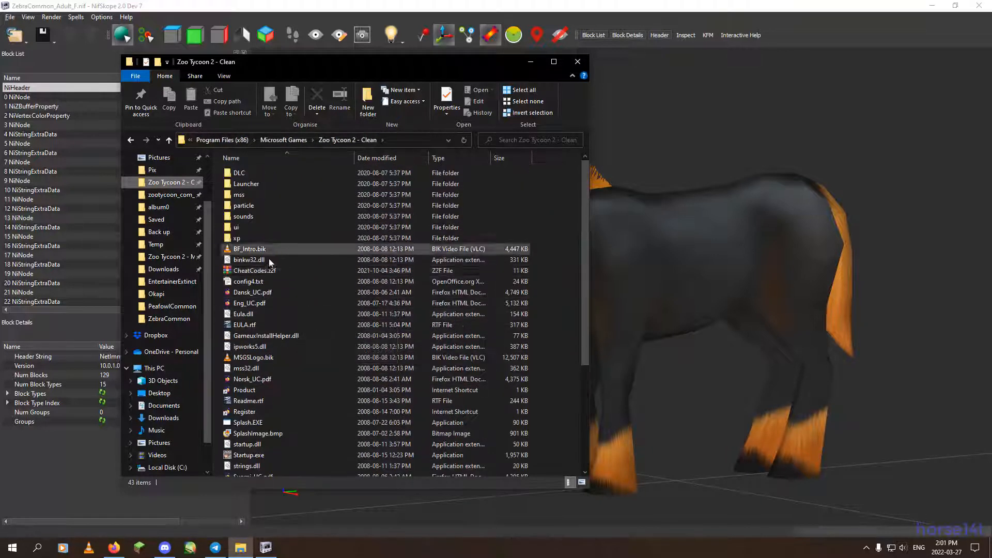
scroll(305, 279, "down", 5)
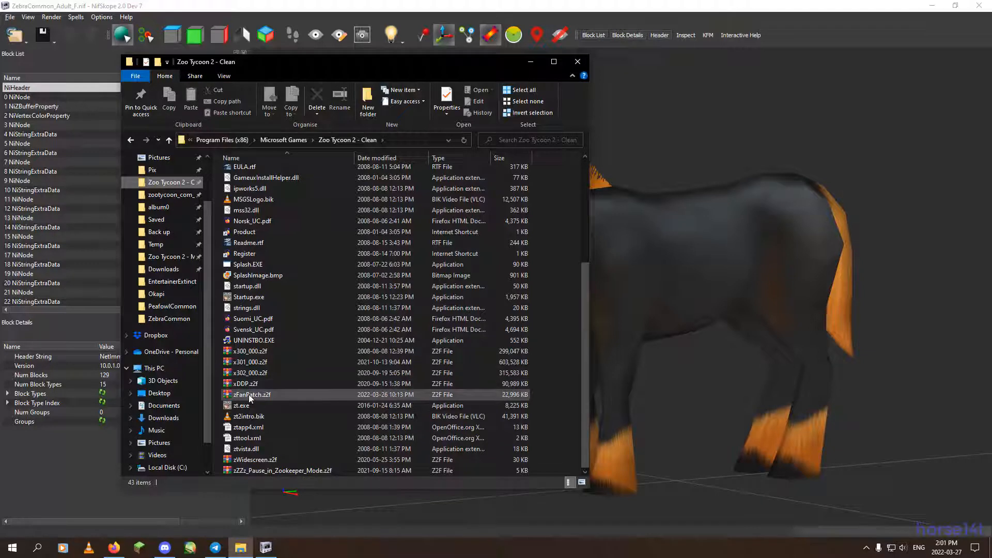
scroll(320, 339, "up", 4)
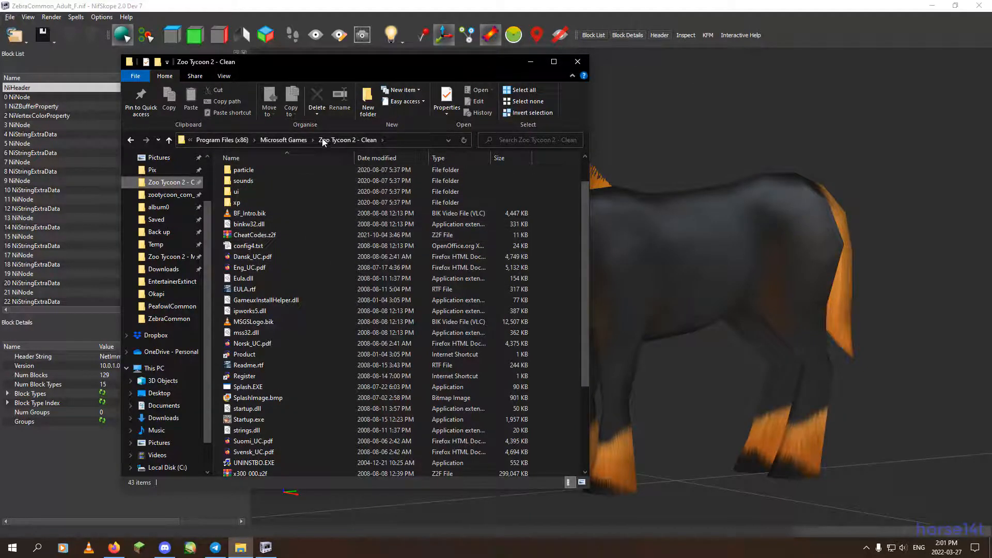
Reopen Zoo Tycoon 2 - Clean from the Microsoft Games folder, and move the window clear of the unicorn's head
left_click(287, 140)
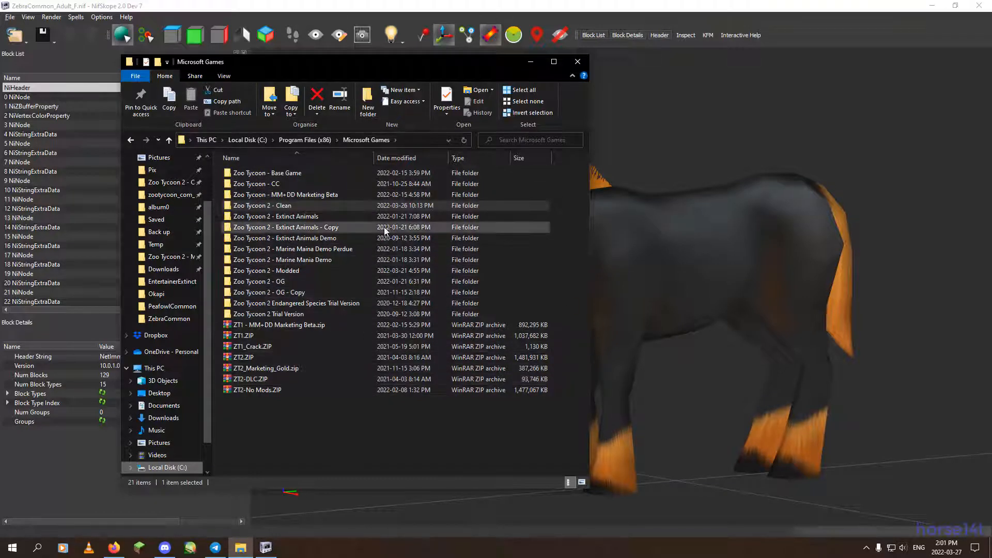
double_click(286, 206)
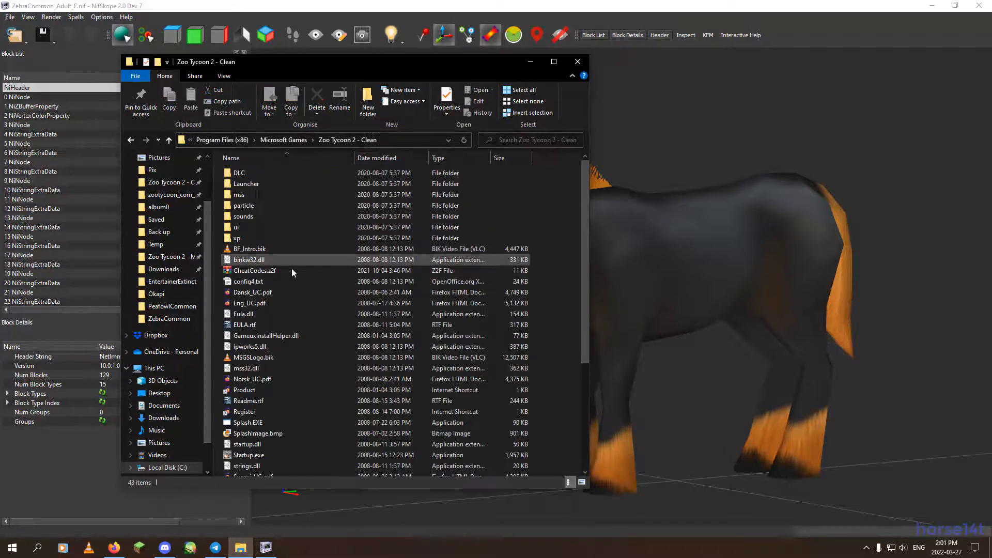
scroll(293, 268, "down", 5)
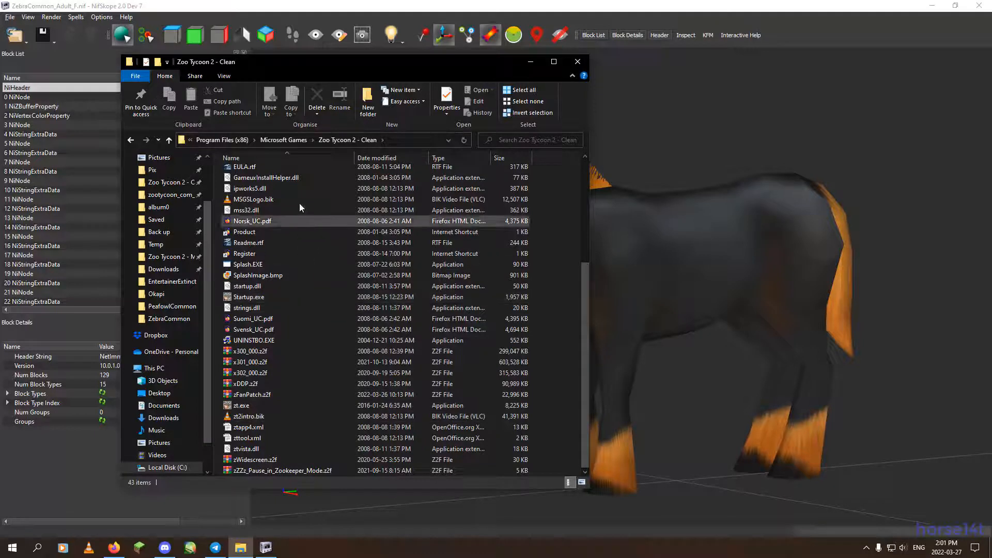
left_click(284, 139)
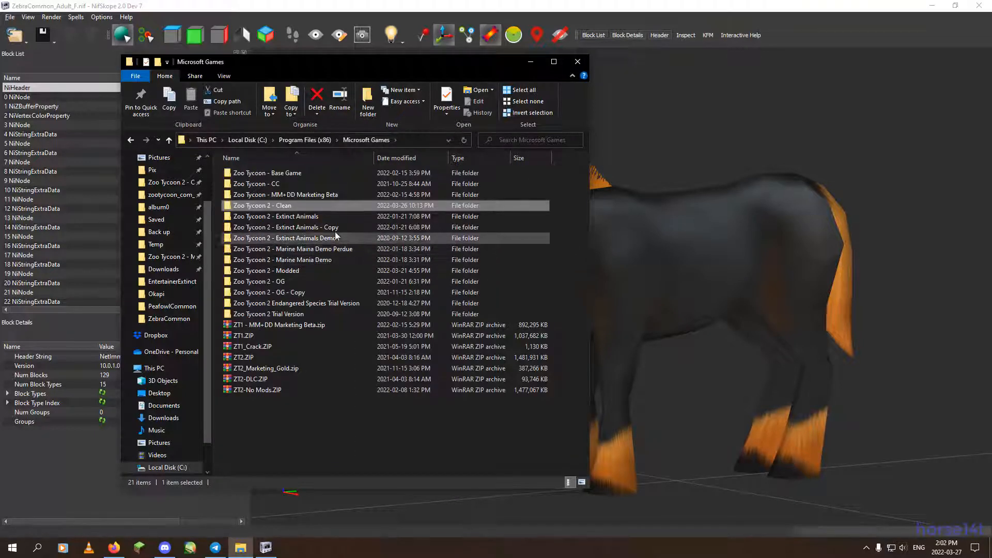
double_click(285, 209)
scroll(344, 356, "down", 5)
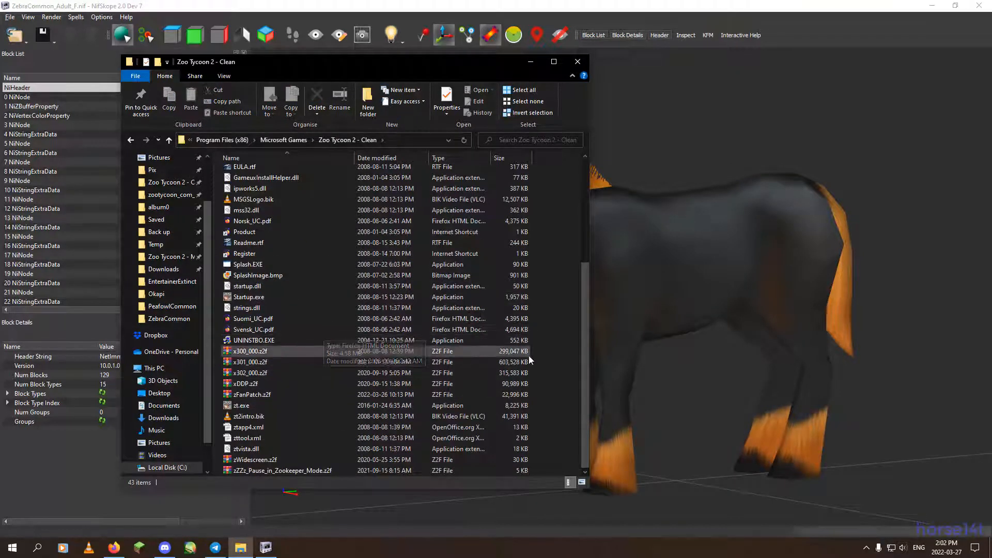
left_click_drag(333, 63, 730, 73)
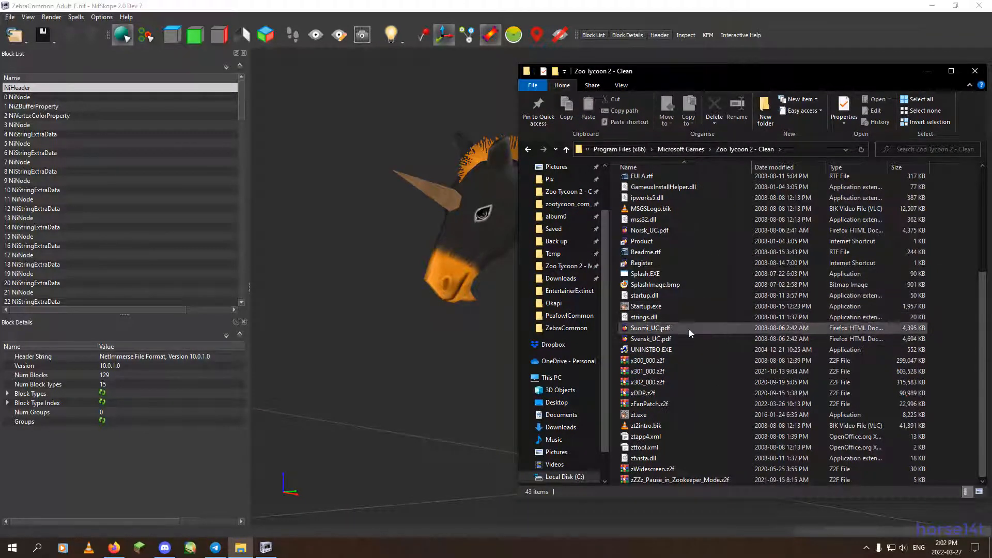
Open the Zoo Tycoon 2 - Extinct Animals folder and locate the entities.z2f archive among its files
left_click(682, 150)
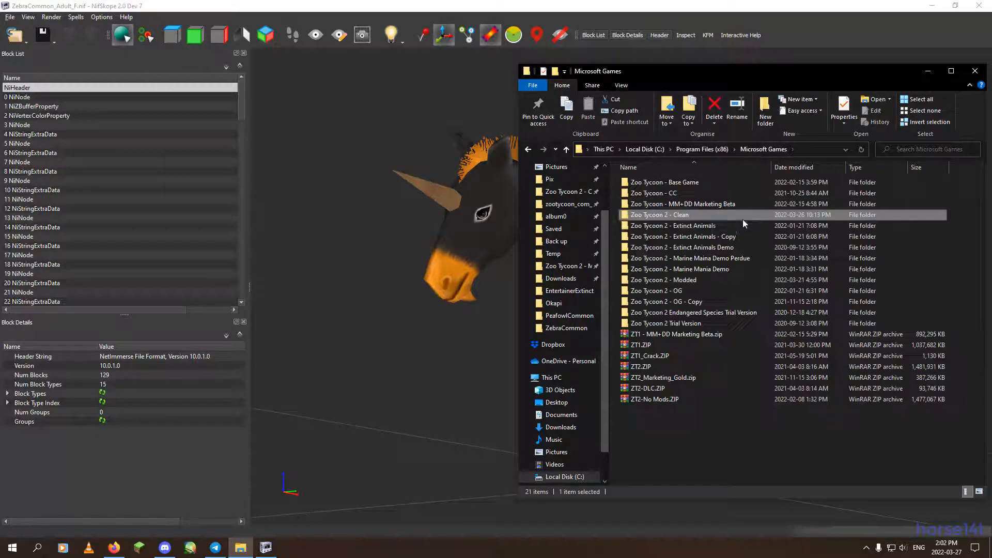
double_click(690, 226)
scroll(721, 277, "down", 17)
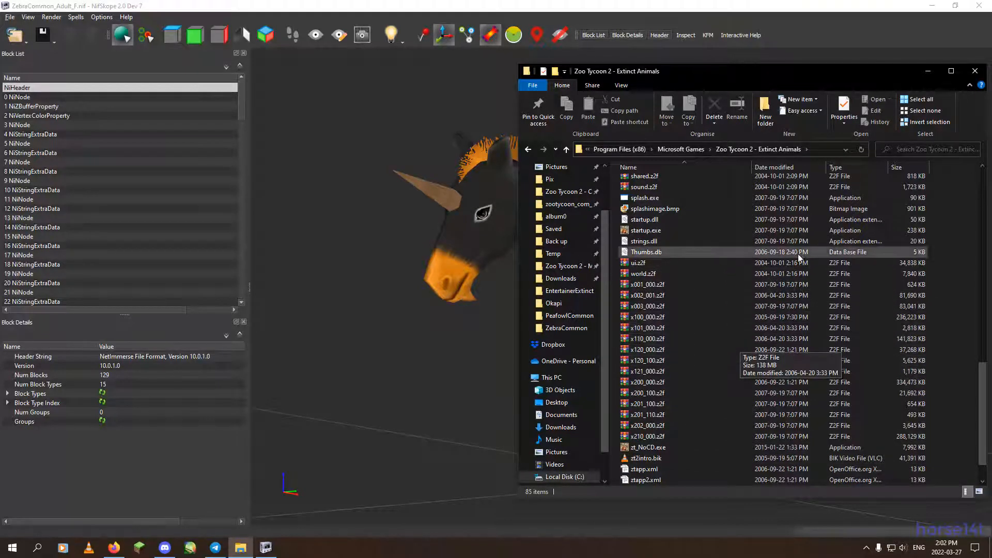
scroll(706, 271, "up", 2)
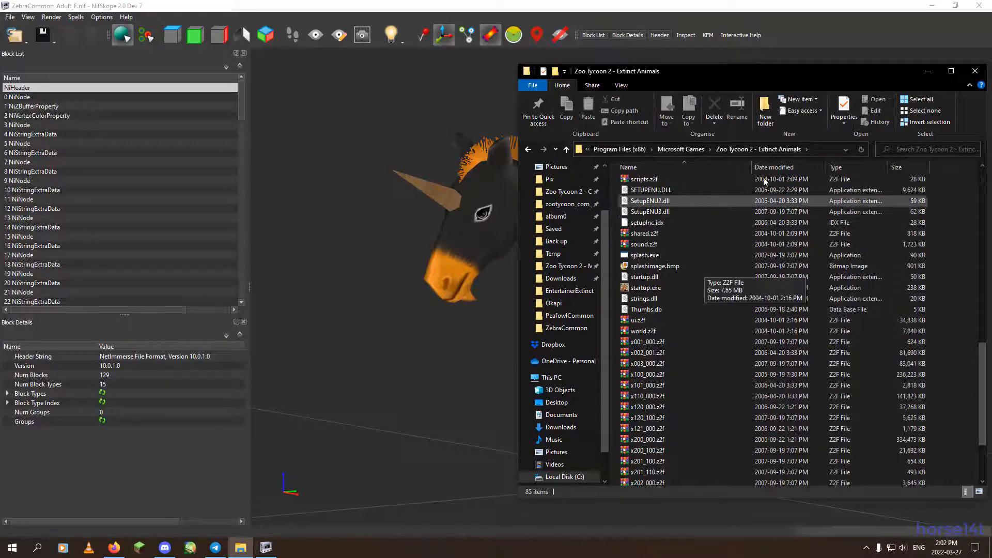
scroll(714, 268, "up", 4)
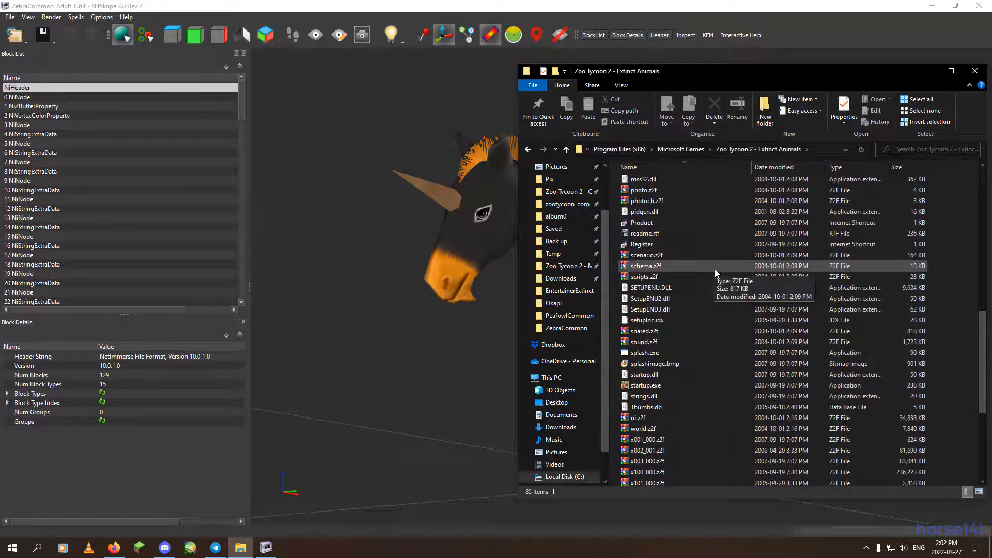
scroll(722, 263, "up", 7)
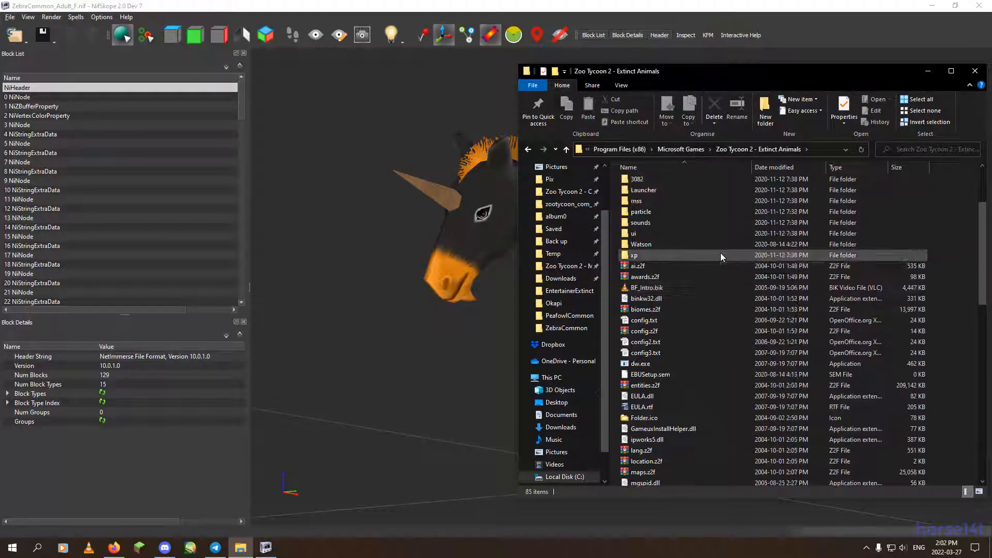
scroll(720, 255, "down", 2)
left_click(645, 265)
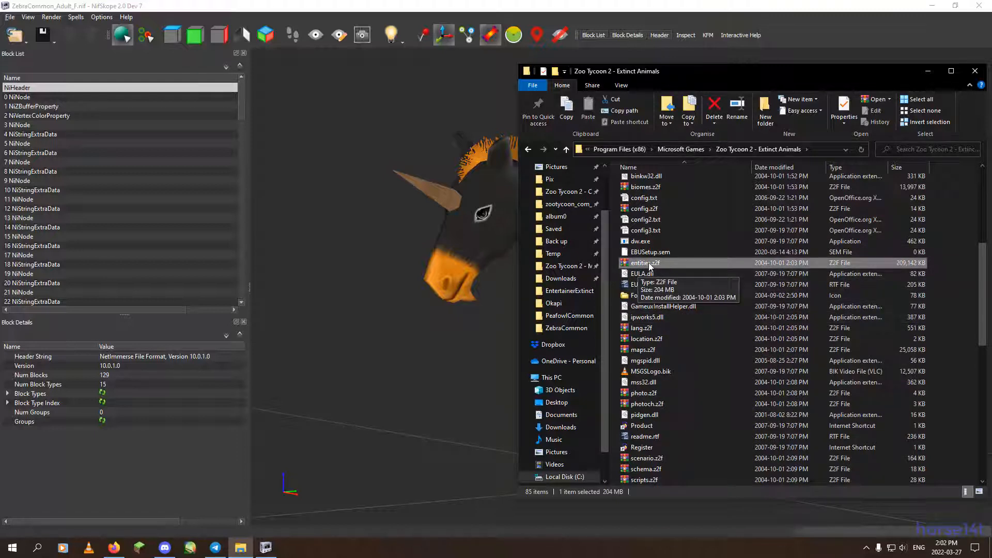
Return to Zoo Tycoon 2 - Clean and open the x300_000.z2f archive, placing its window beside the folder listing
left_click(681, 149)
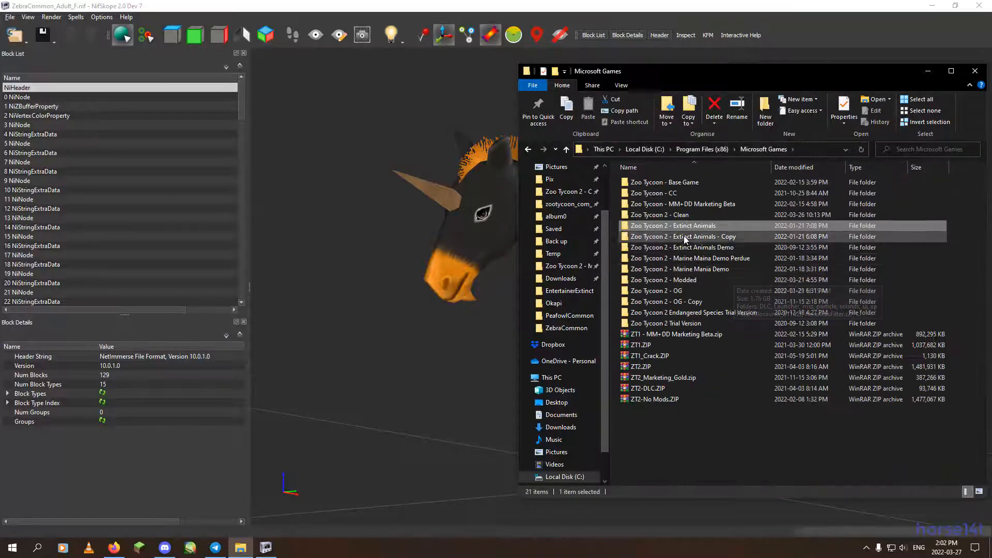
double_click(672, 215)
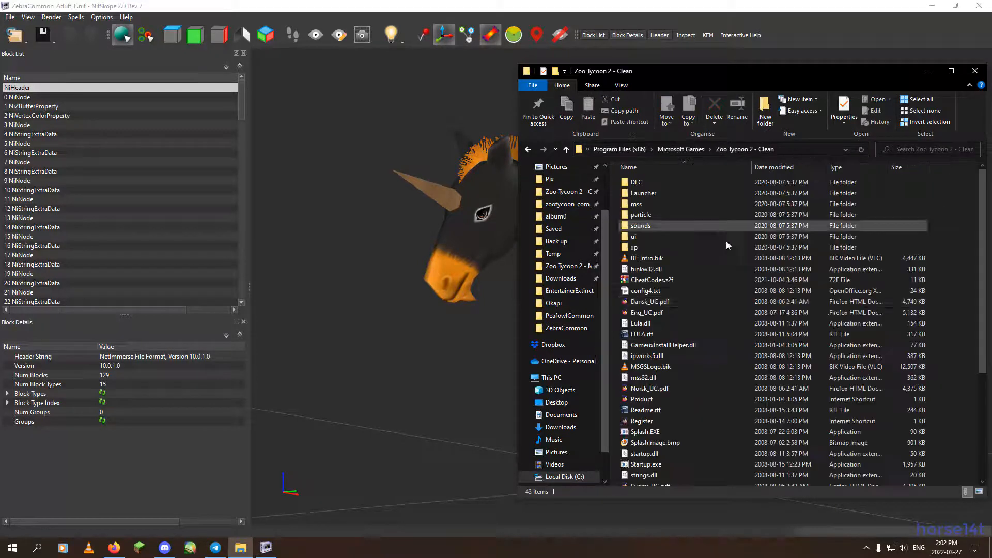
scroll(713, 319, "down", 5)
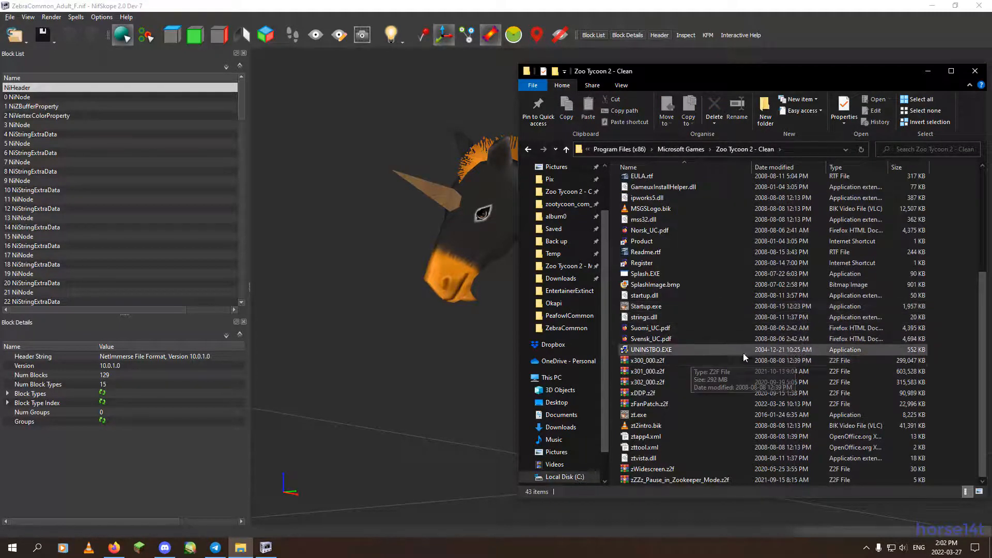
double_click(662, 362)
left_click_drag(730, 120, 348, 99)
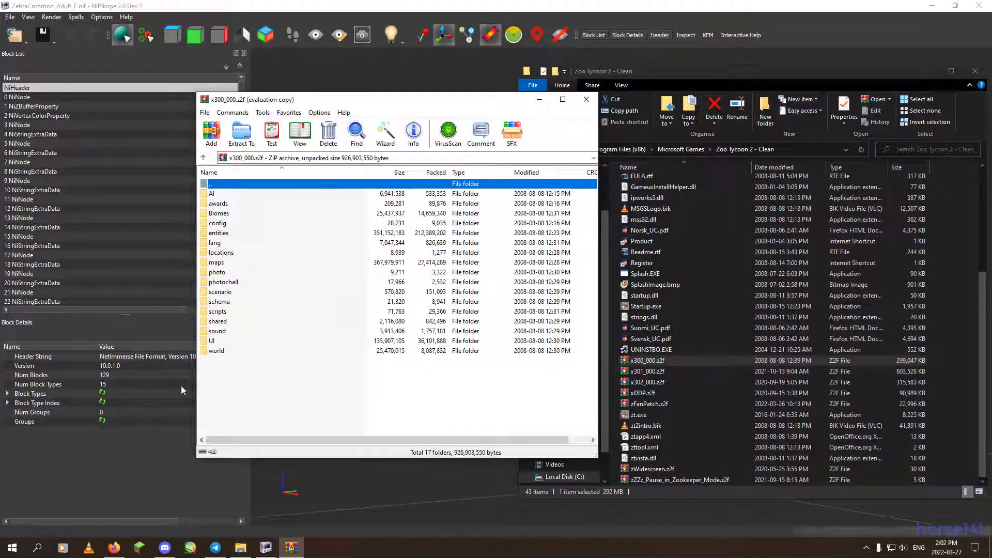
In the archive, go to entities\units\animals\shared and select tiger_blink.dds
double_click(217, 233)
double_click(218, 234)
double_click(221, 211)
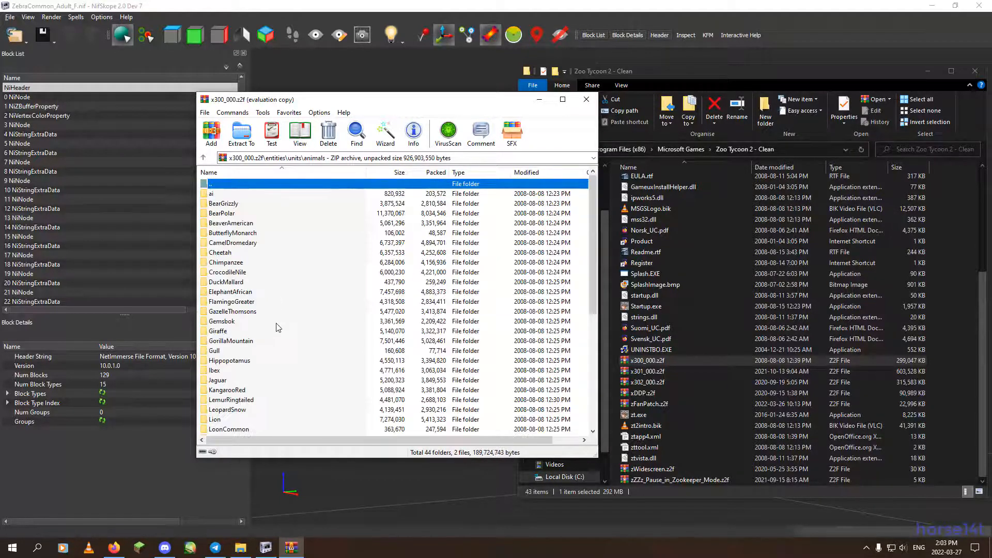
scroll(278, 327, "down", 5)
scroll(228, 352, "down", 2)
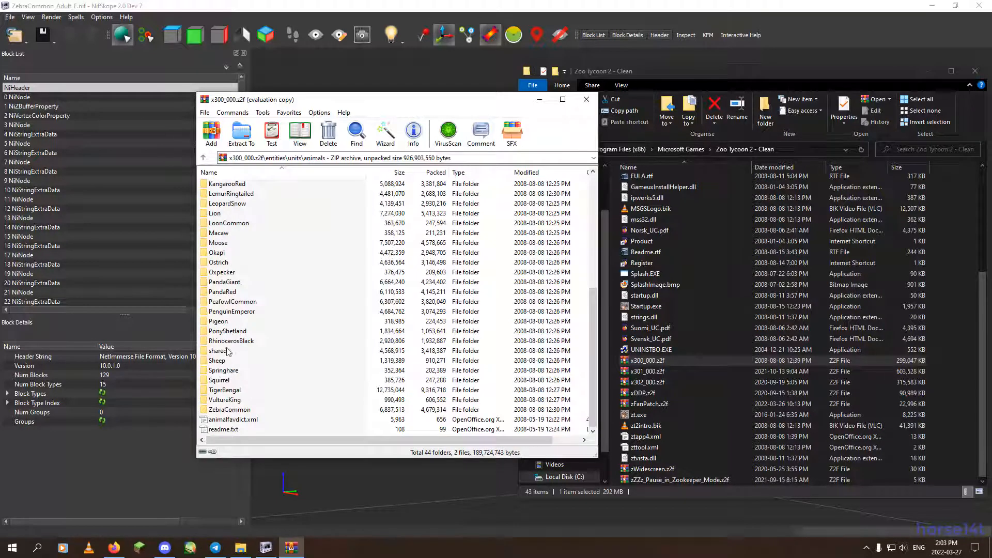
double_click(218, 351)
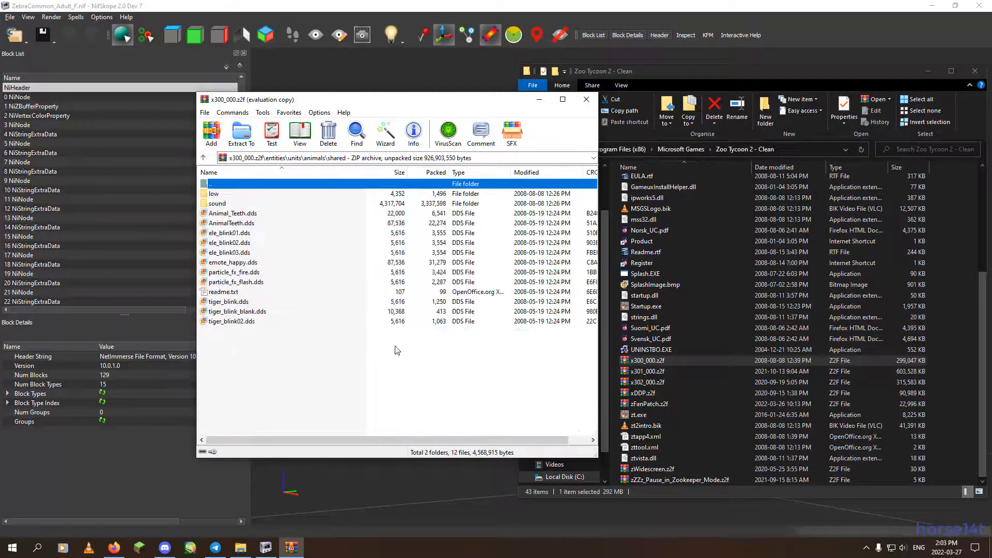
left_click(227, 304)
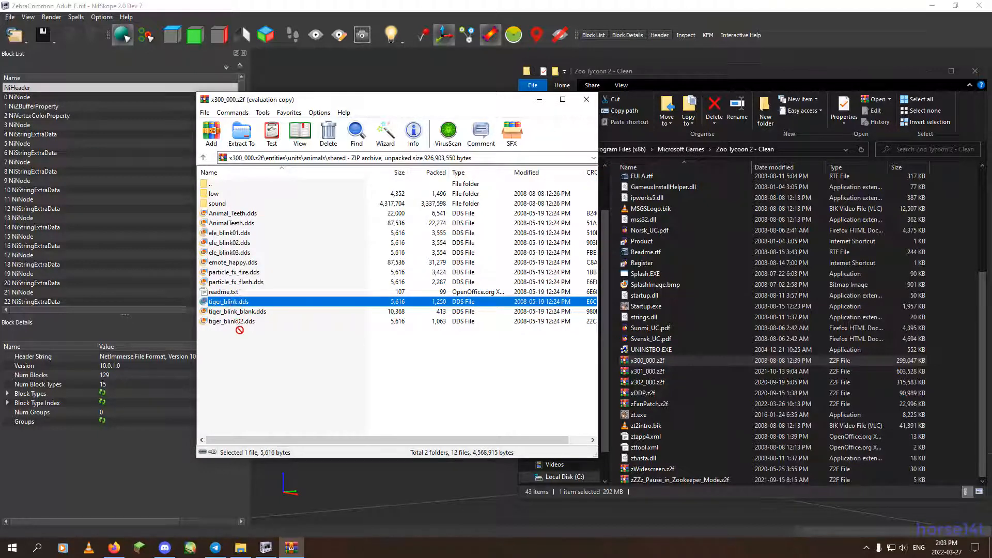
Open the ZebraCommon folder on the Desktop and copy tiger_blink.dds into it from the archive
left_click_drag(244, 542, 559, 332)
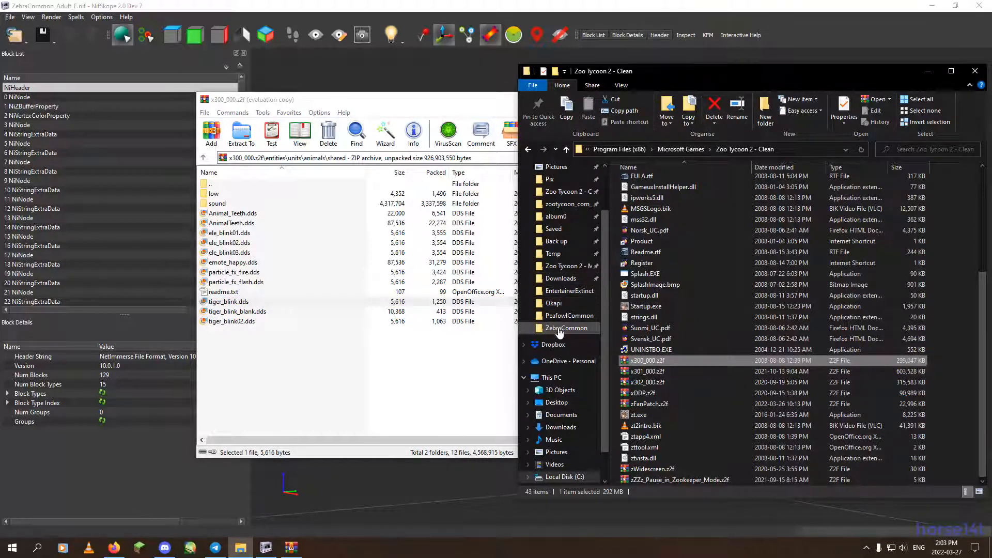
left_click(560, 328)
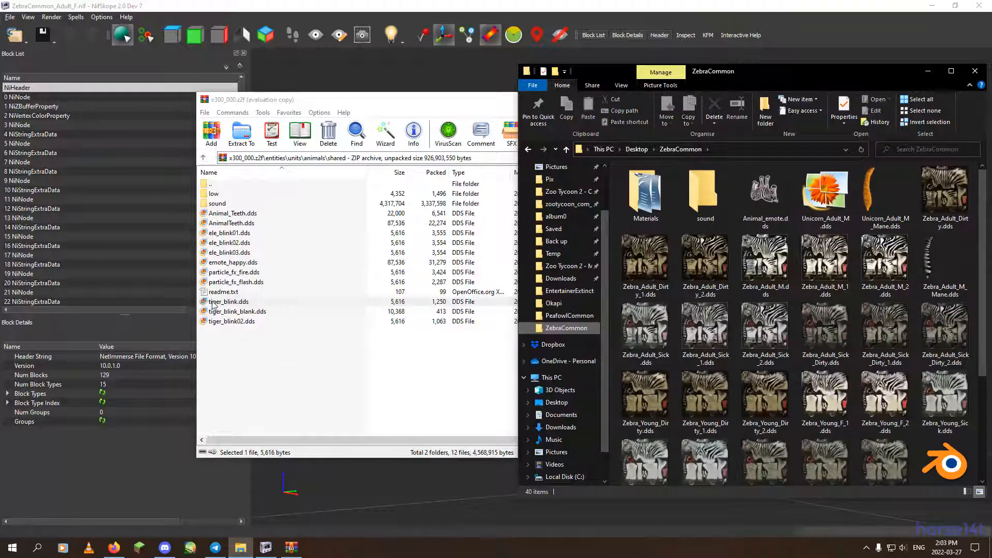
left_click_drag(213, 304, 253, 305)
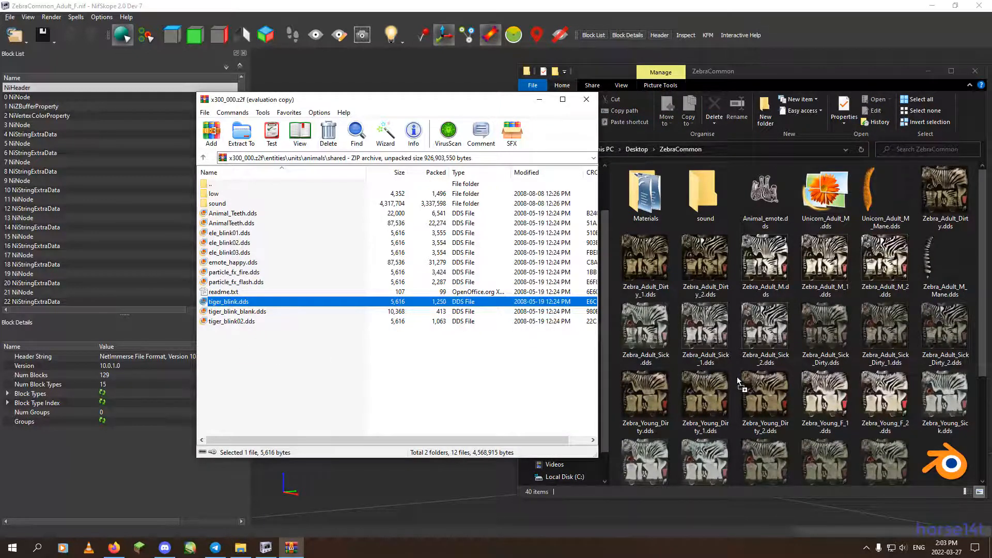
left_click_drag(737, 376, 738, 378)
View the extracted tiger_blink.dds texture from the ZebraCommon folder at enlarged size, and close the image viewer
double_click(885, 446)
scroll(510, 270, "up", 5)
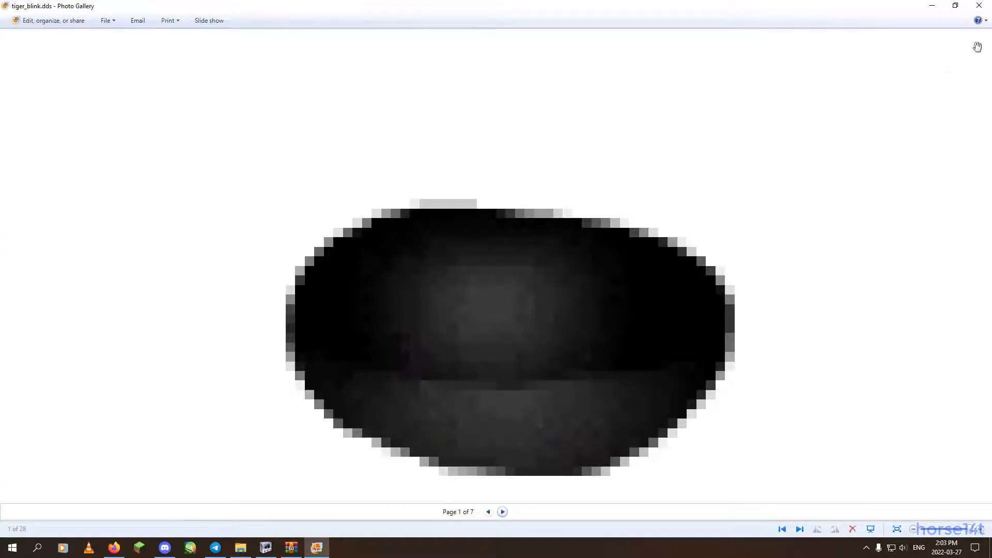
left_click(979, 5)
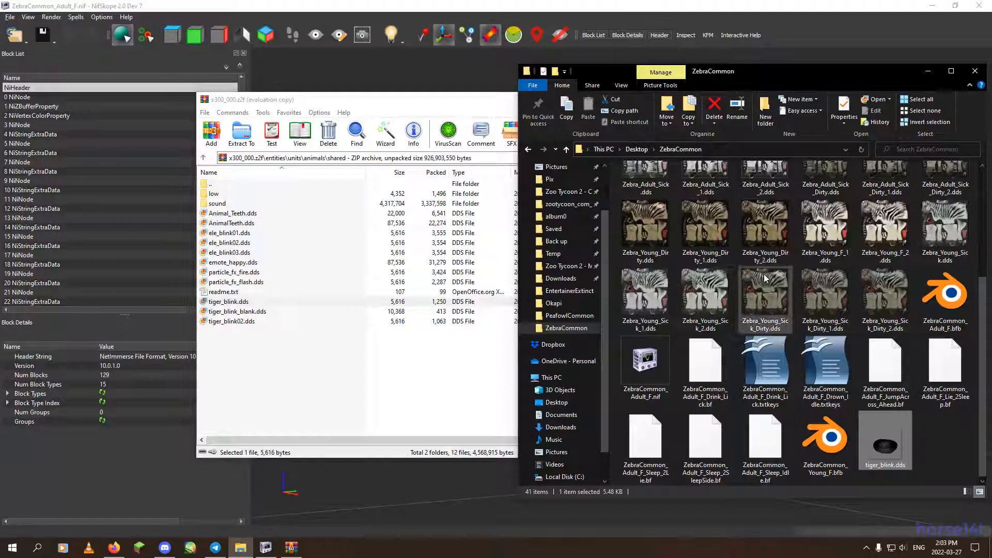
Return to the unicorn model in NifSkope and fit the Block List's Name column so block values show beside the names
left_click(579, 50)
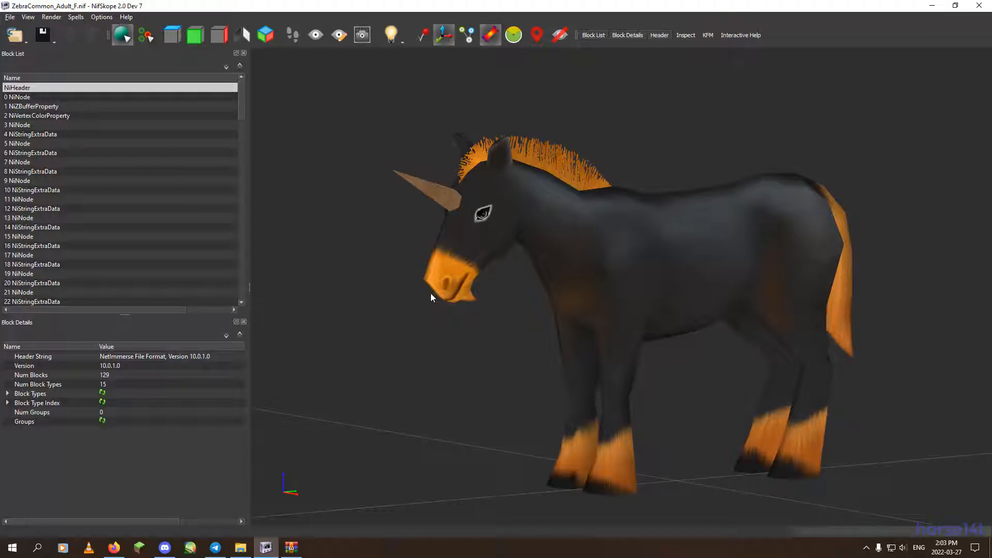
left_click_drag(152, 308, 235, 318)
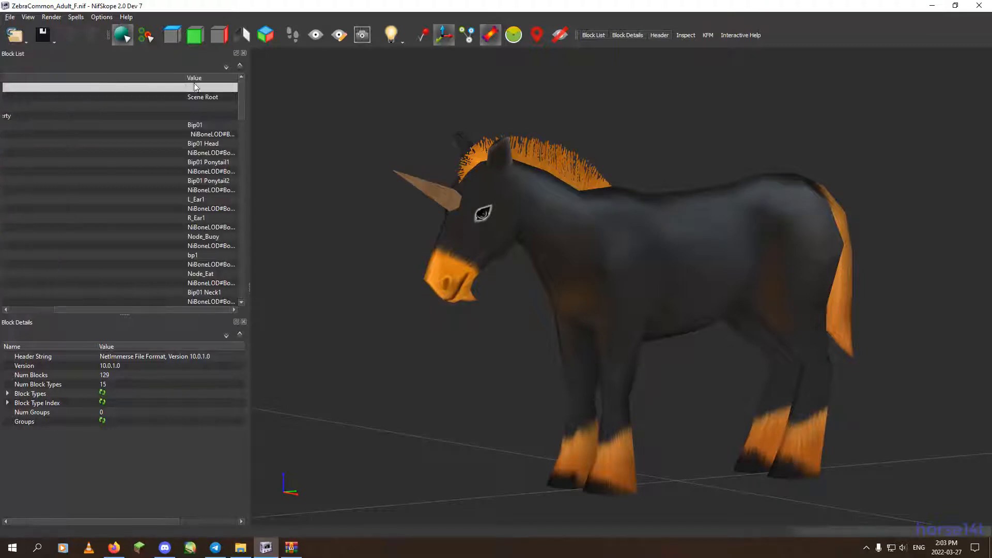
double_click(185, 77)
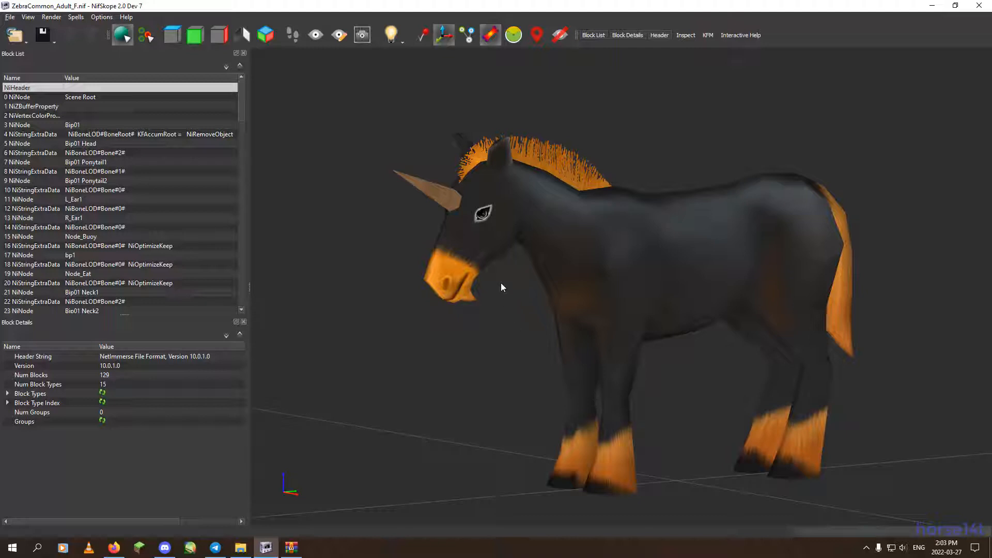
Open the UV editor for the Tri Unicorn_Adult_M 0 Tutorial mesh and try to duplicate its current coordinate set
left_click(482, 249)
right_click(482, 249)
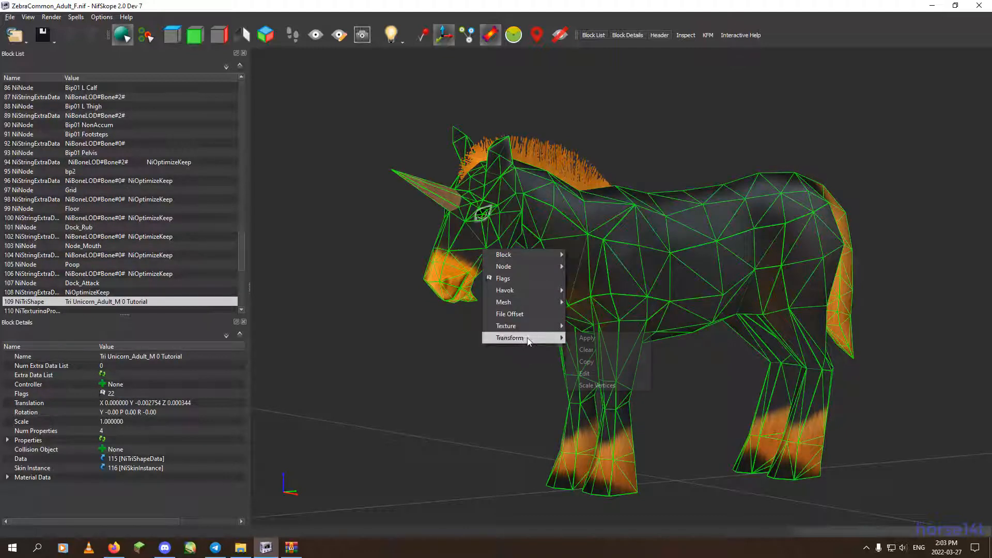
mouse_move(537, 331)
left_click(589, 326)
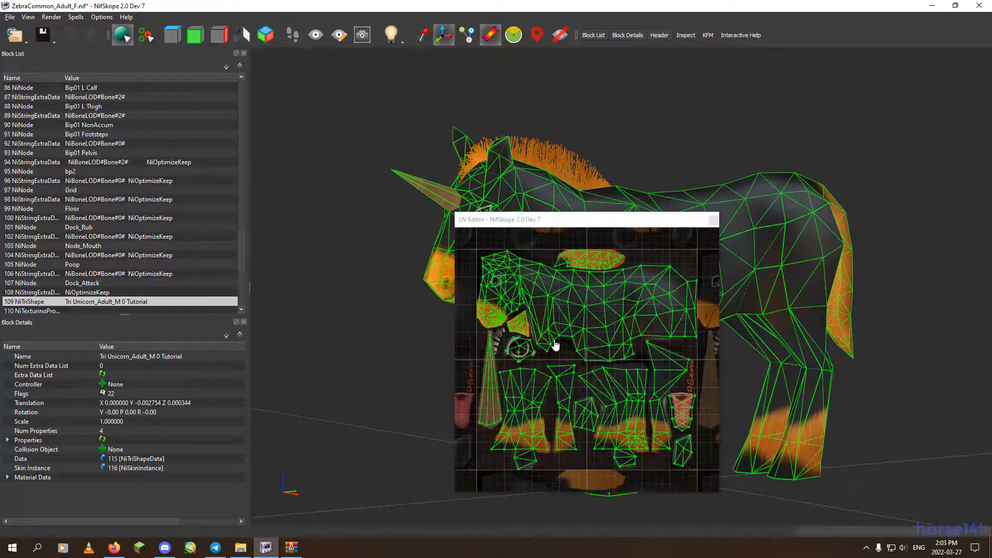
right_click(567, 334)
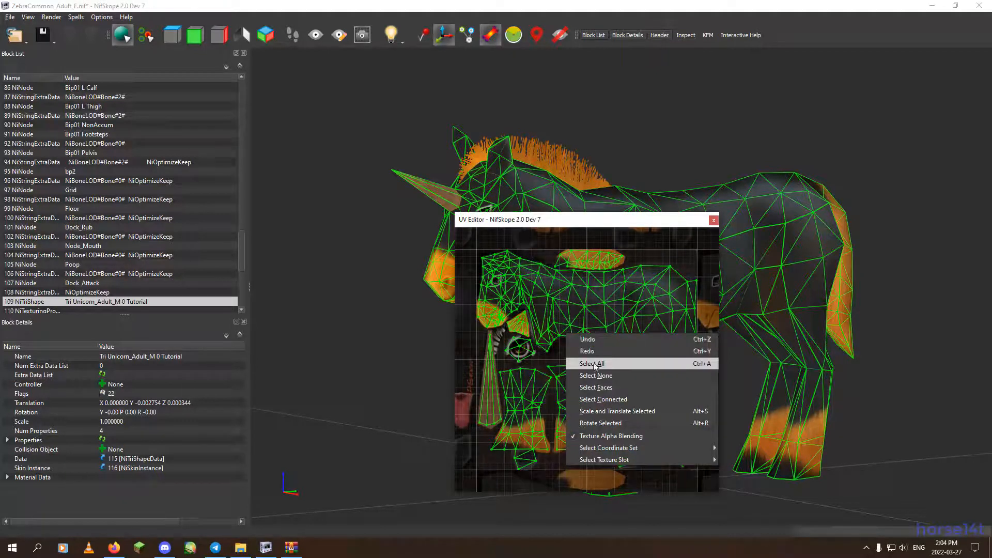
mouse_move(626, 450)
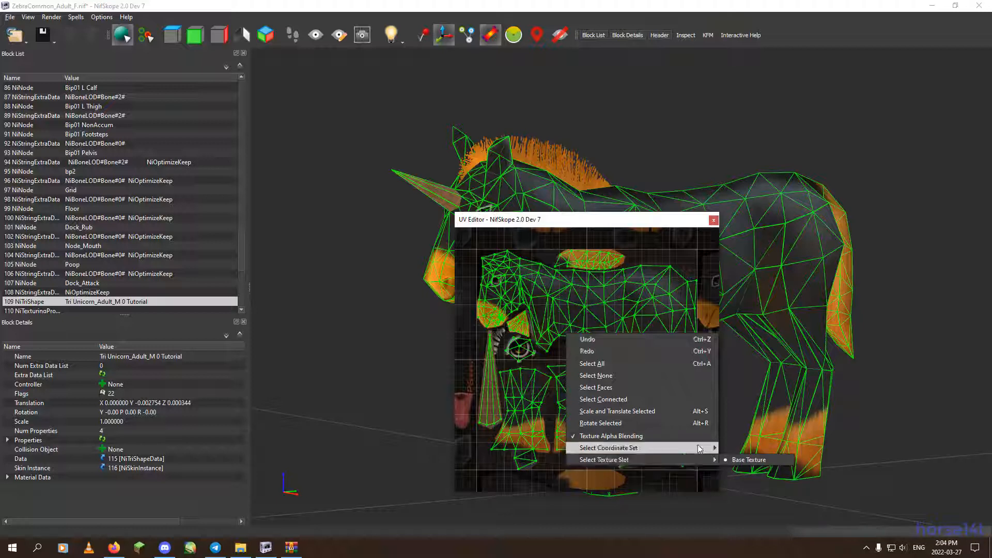
mouse_move(698, 449)
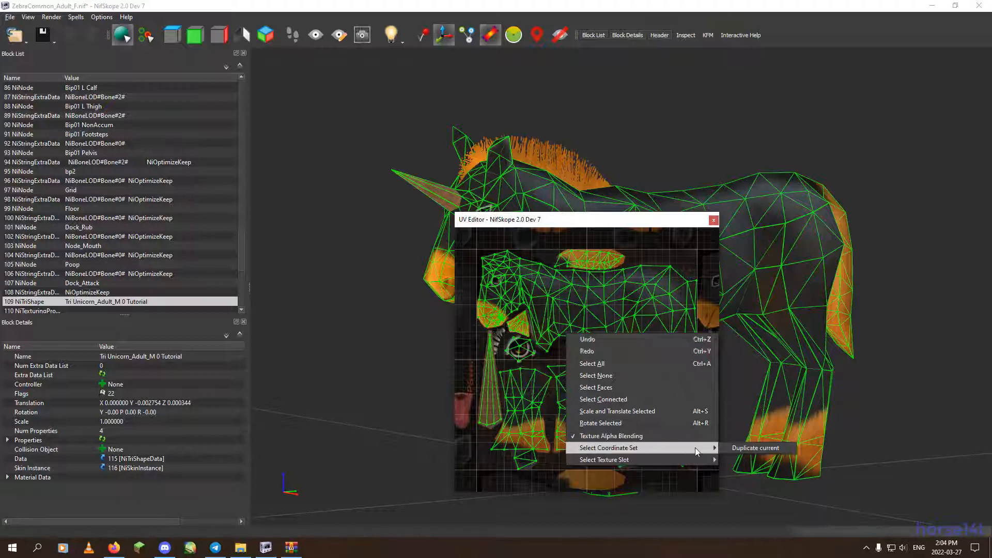
left_click(768, 447)
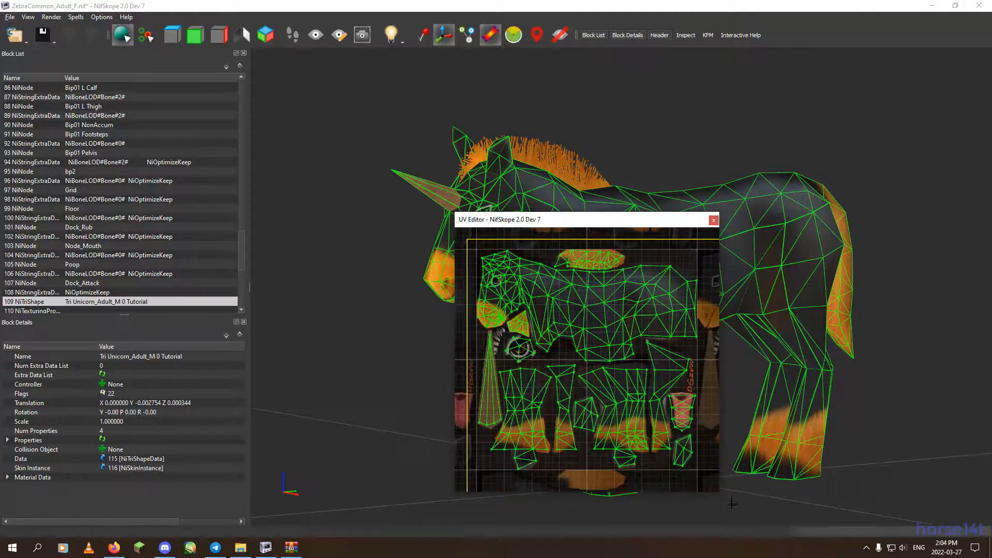
Select all UVs of the unicorn body, try duplicating the current coordinate set again, and check the available texture slots
key("ctrl+a")
right_click(600, 370)
mouse_move(701, 485)
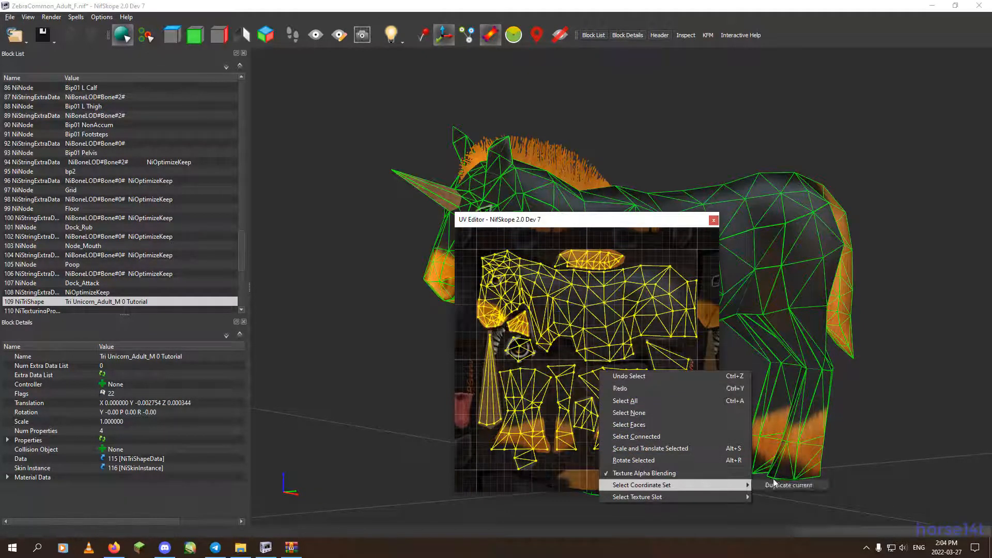
left_click(781, 485)
right_click(572, 330)
mouse_move(668, 443)
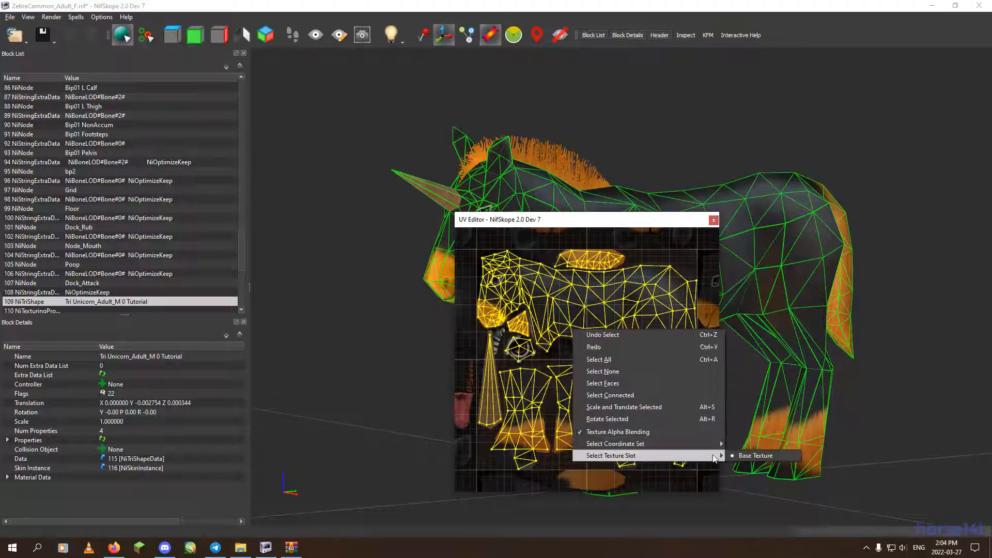
left_click(763, 410)
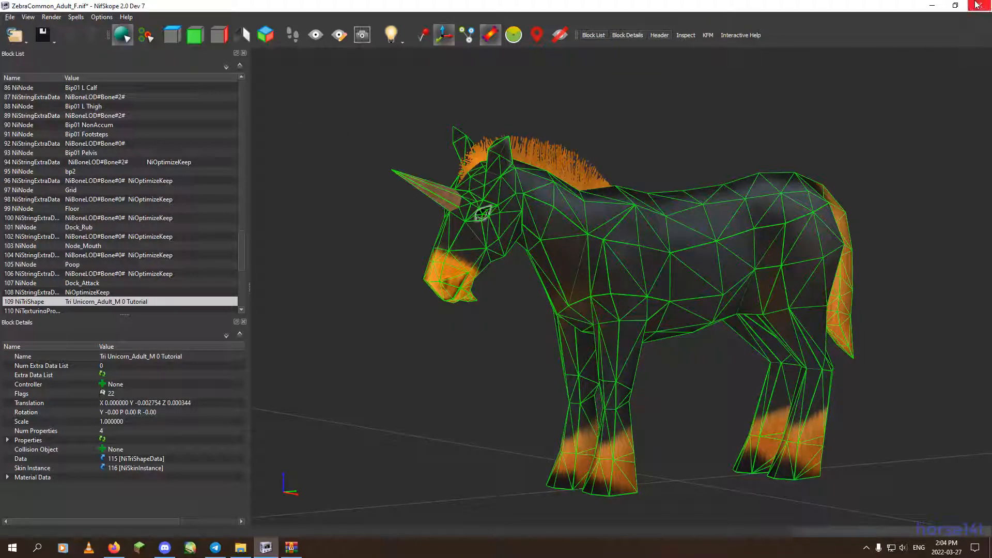
Close NifSkope 2.0 without saving the changes to ZebraCommon_Adult_F.nif
left_click_drag(517, 222, 518, 314)
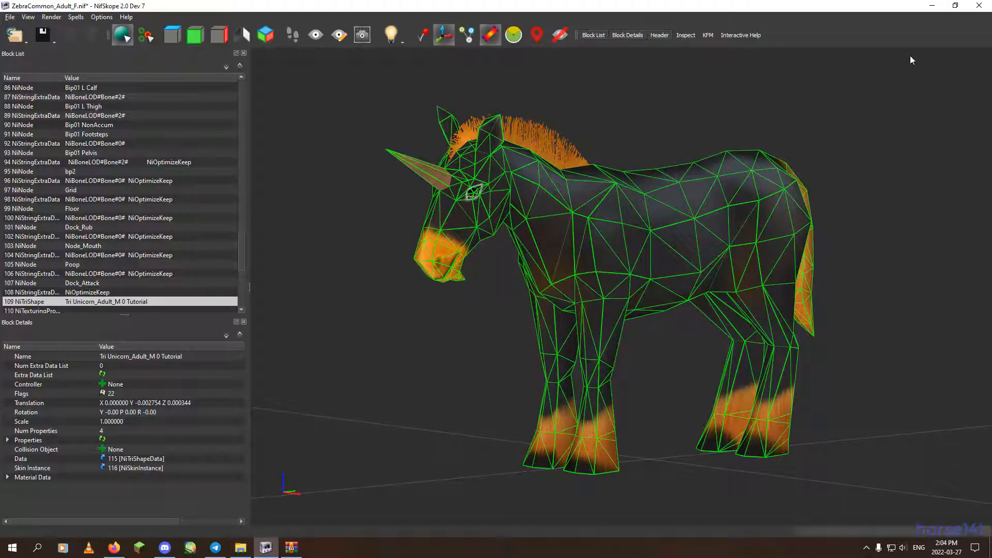
left_click(979, 6)
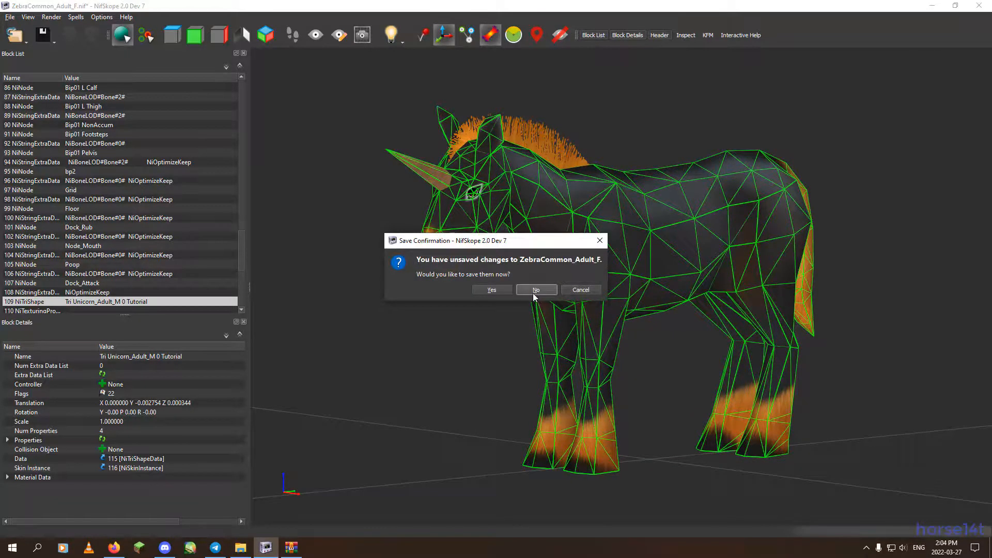
left_click(535, 290)
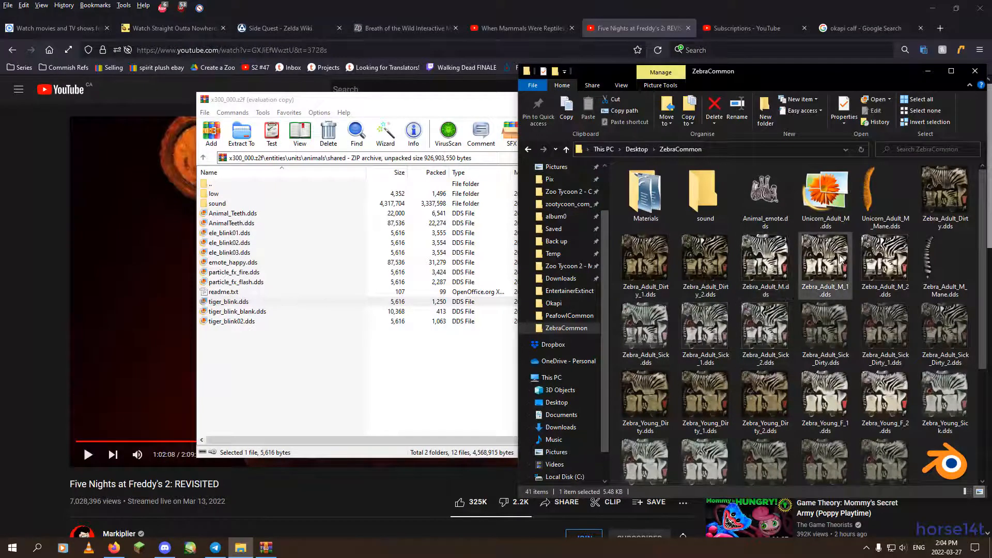
Maximize the ZebraCommon folder window and rename ZebraCommon_Adult_F.nif as Unicorn_Adult_F.nif
scroll(829, 270, "down", 3)
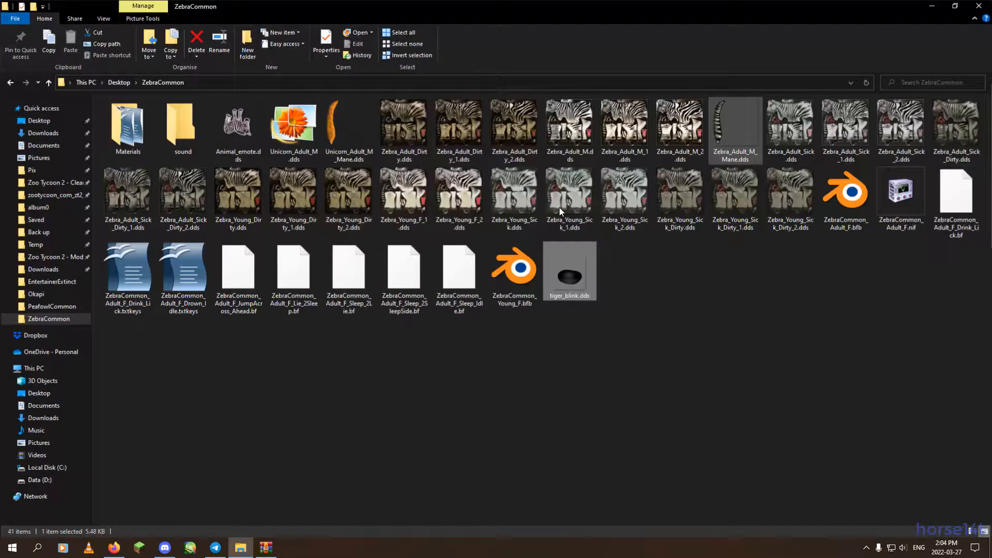
left_click(951, 71)
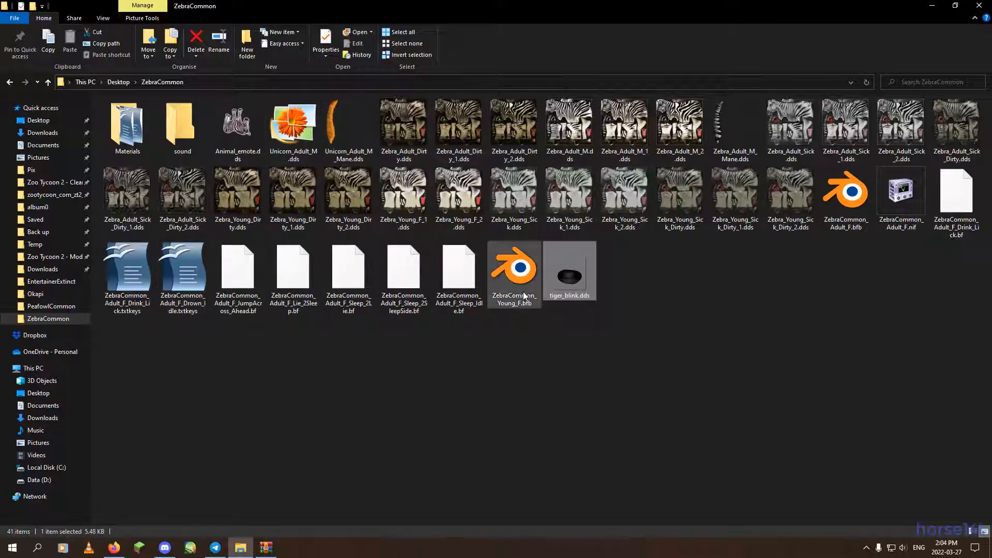
right_click(904, 192)
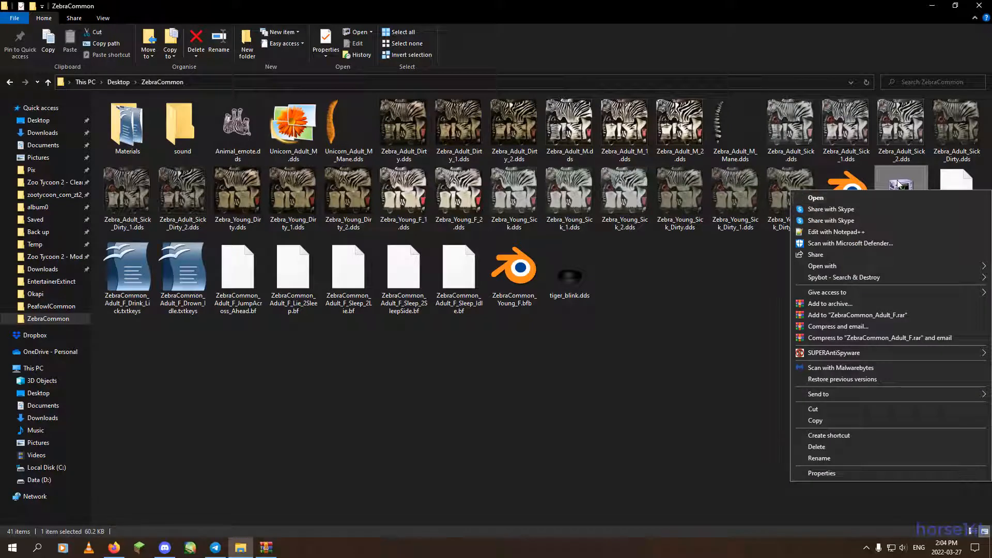
right_click(898, 181)
left_click(873, 173)
left_click(894, 226)
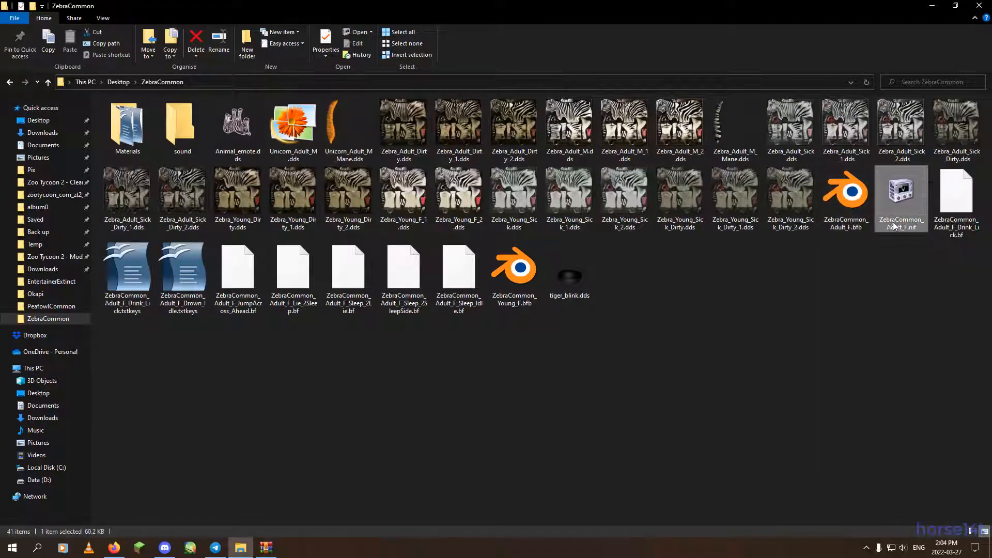
left_click(891, 228)
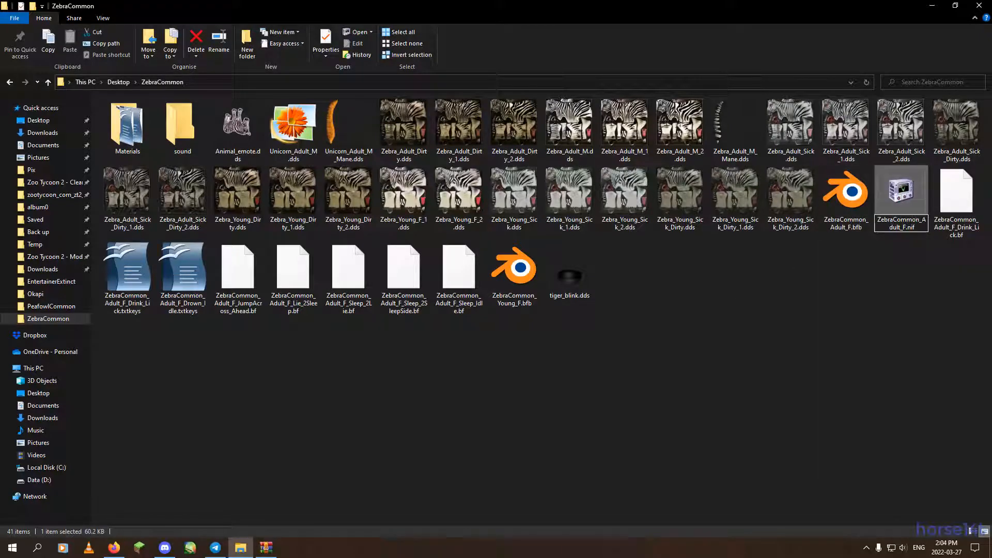
type("Unicorn")
key("Return")
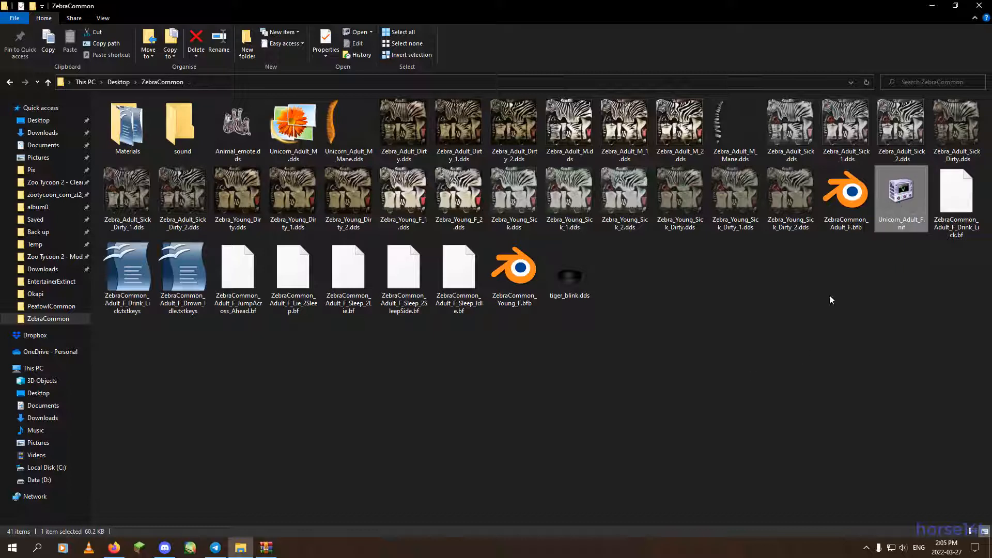
right_click(899, 196)
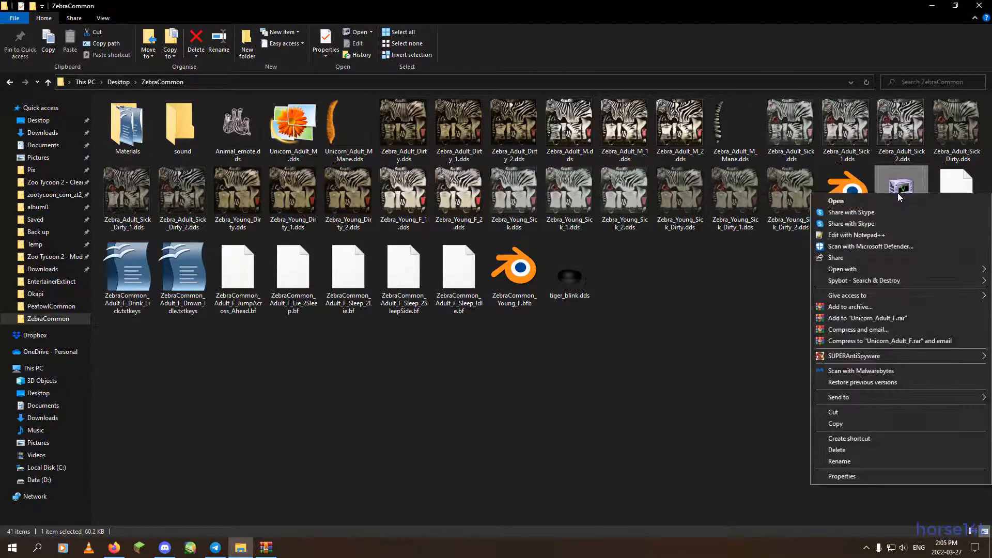
mouse_move(864, 266)
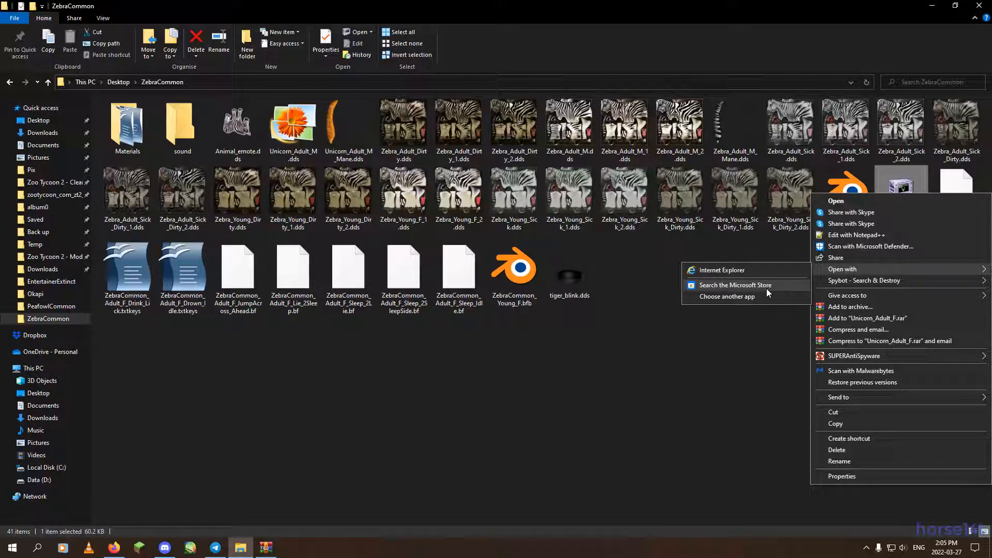
left_click(746, 299)
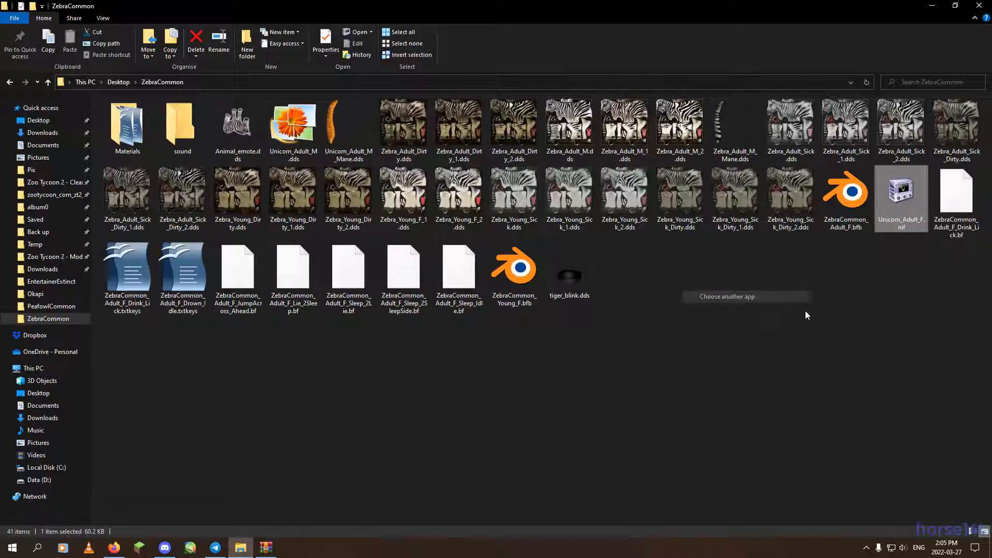
left_click(491, 292)
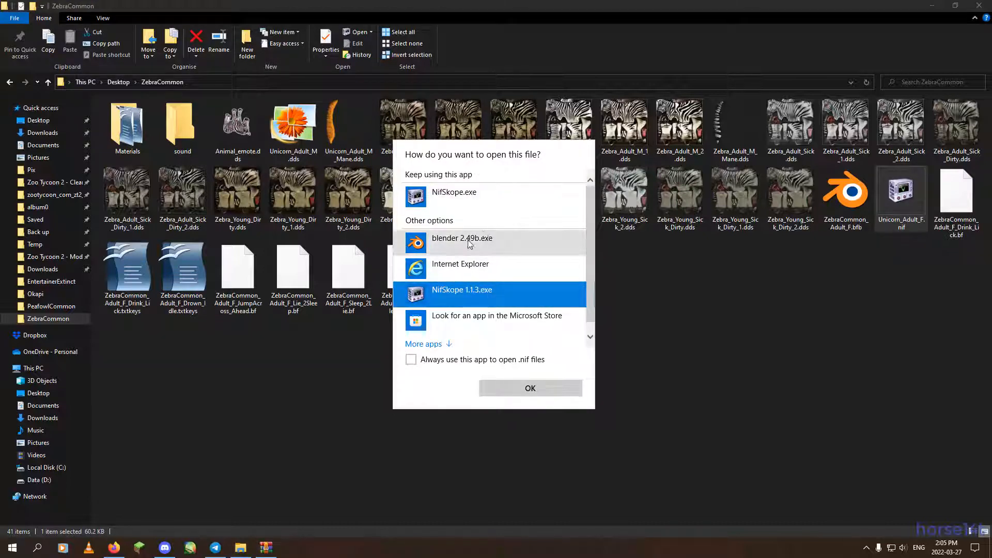
left_click(436, 347)
scroll(478, 272, "down", 6)
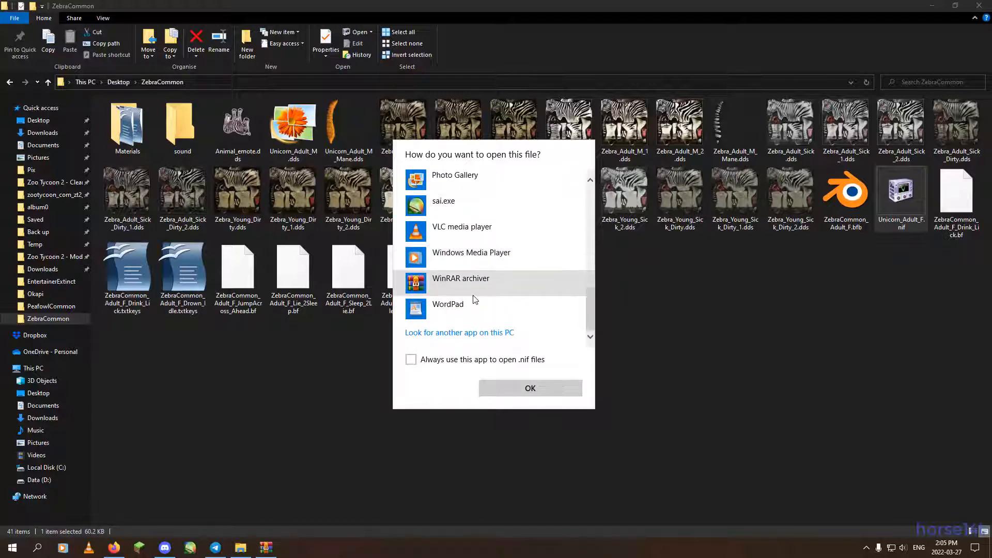
left_click(473, 333)
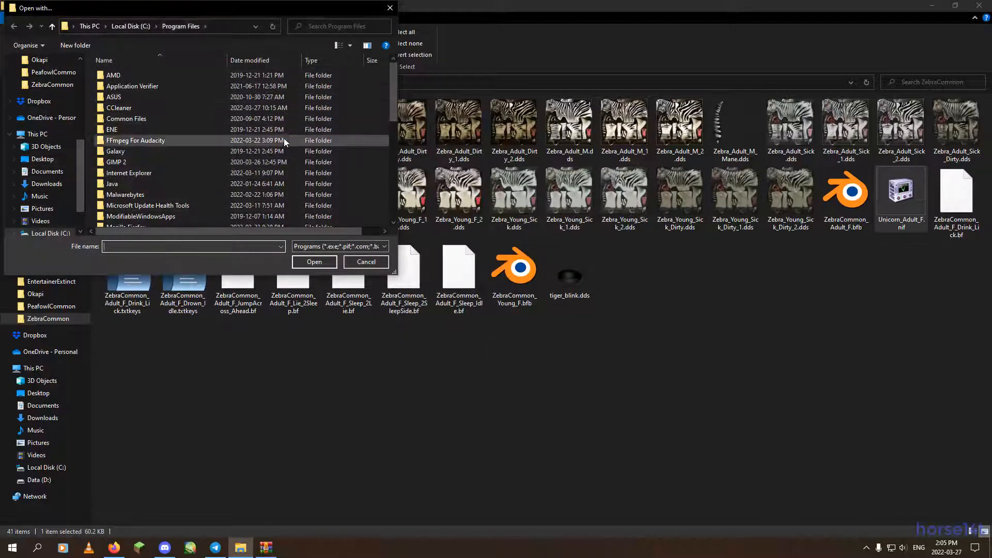
left_click(390, 7)
Open Unicorn_Adult_F.nif with NifSkope 1.1.3.exe, without making it the default program for .nif files
right_click(907, 201)
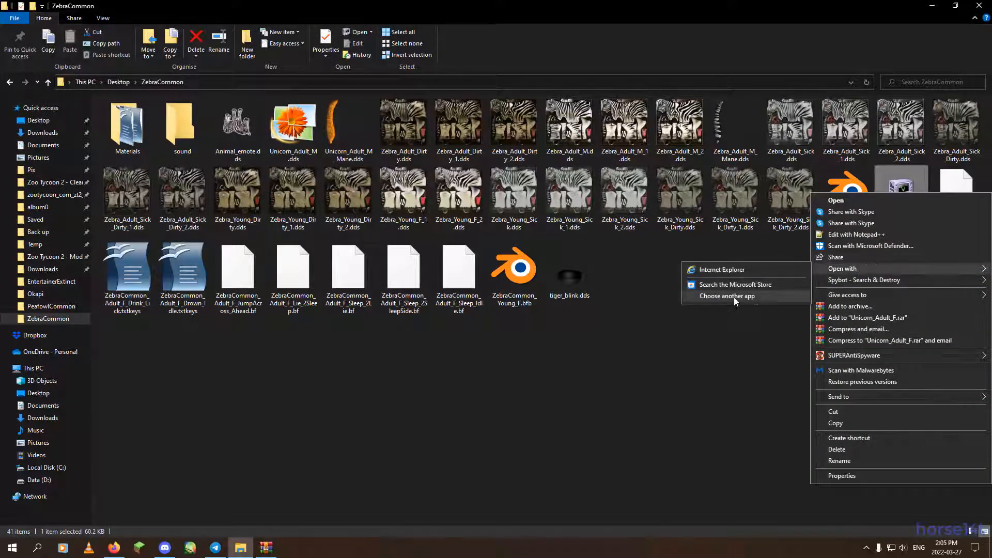
left_click(733, 298)
left_click(467, 304)
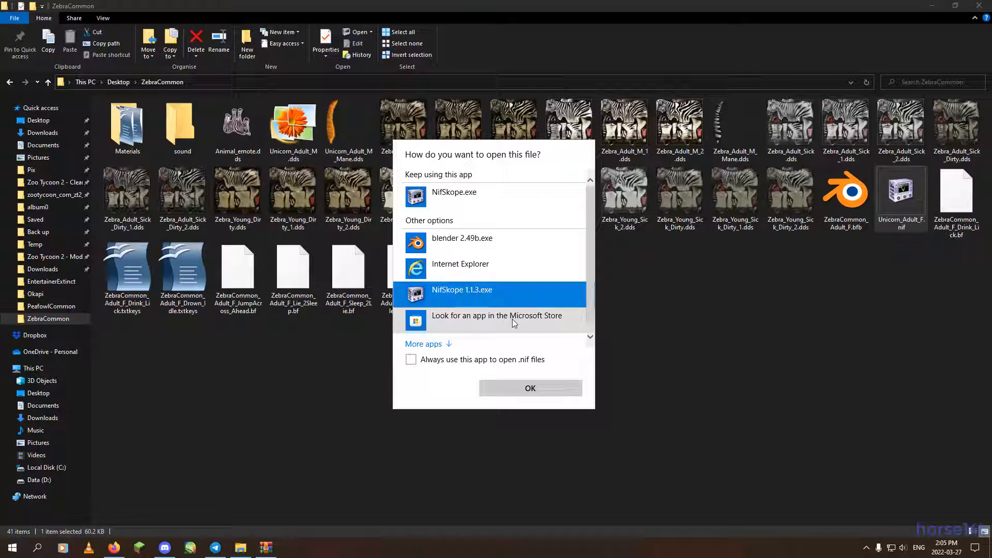
left_click(498, 389)
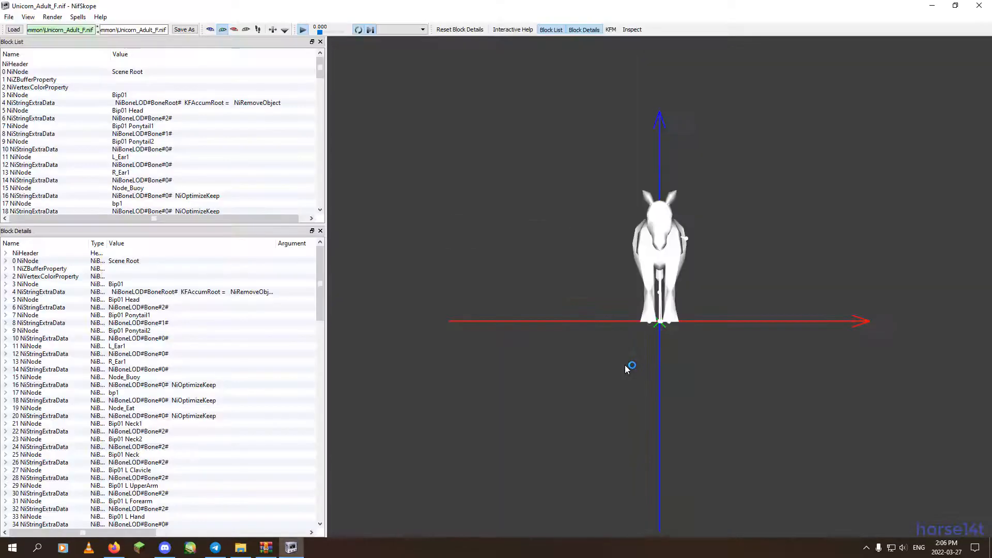
Select the unicorn's body mesh, Tri Unicorn_Adult_M 0 Tutorial, in the model and locate its property blocks
left_click_drag(583, 358, 522, 364)
scroll(608, 316, "up", 5)
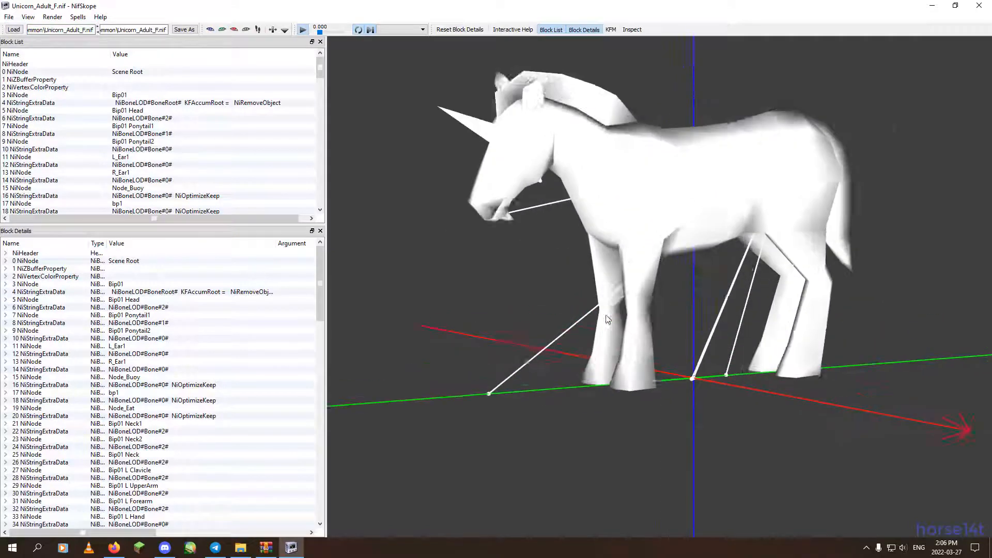
scroll(614, 328, "down", 2)
middle_click_drag(616, 331, 630, 375)
scroll(613, 329, "up", 2)
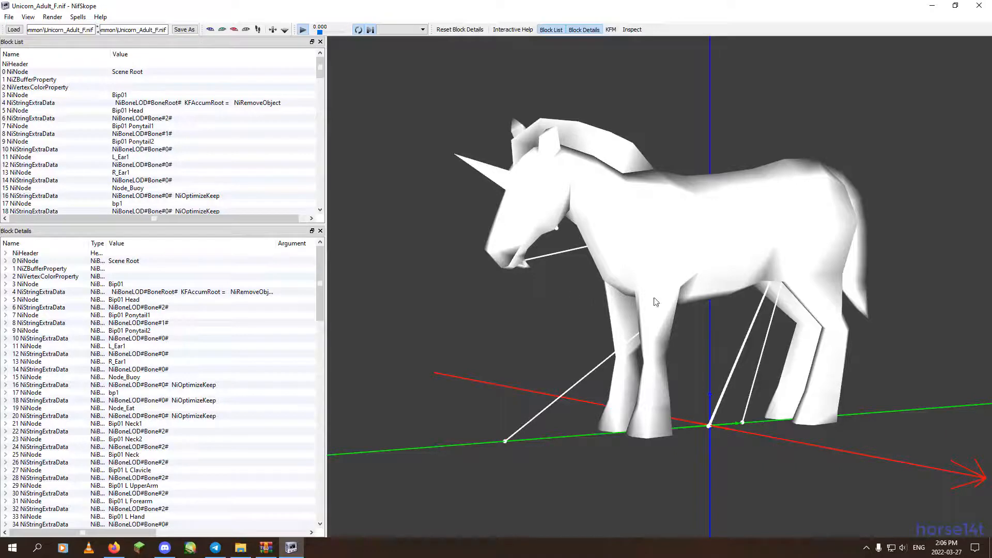
mouse_move(615, 294)
left_mouse_down()
mouse_move(672, 280)
mouse_move(720, 228)
mouse_move(621, 309)
mouse_move(613, 299)
left_mouse_up()
scroll(186, 214, "right", 1)
scroll(193, 164, "down", 15)
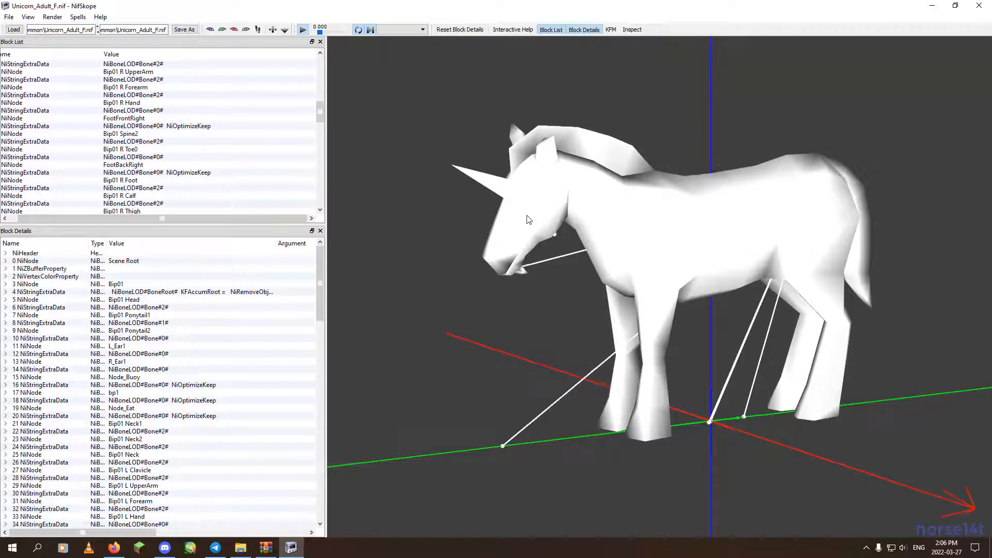
left_click(532, 228)
middle_click_drag(543, 227, 575, 244)
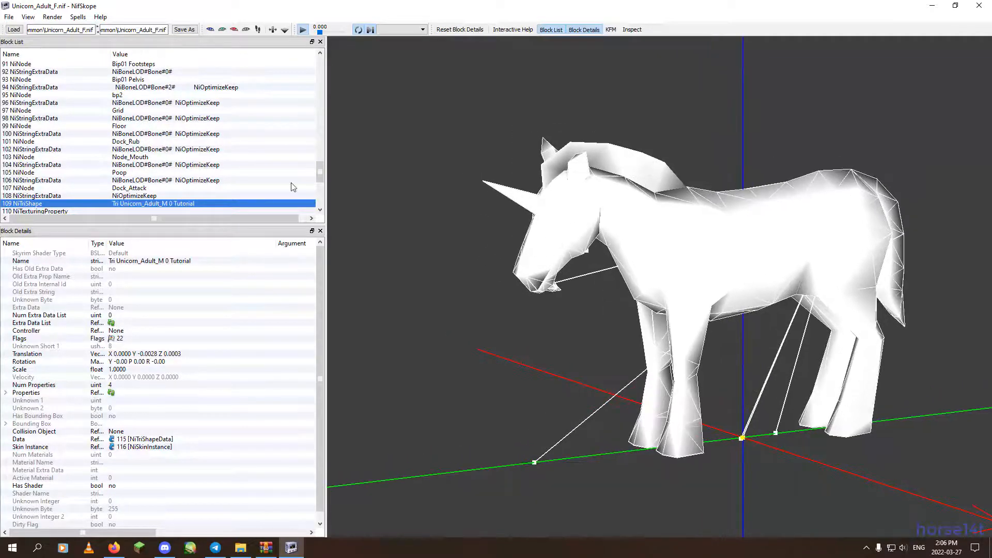
scroll(214, 197, "down", 3)
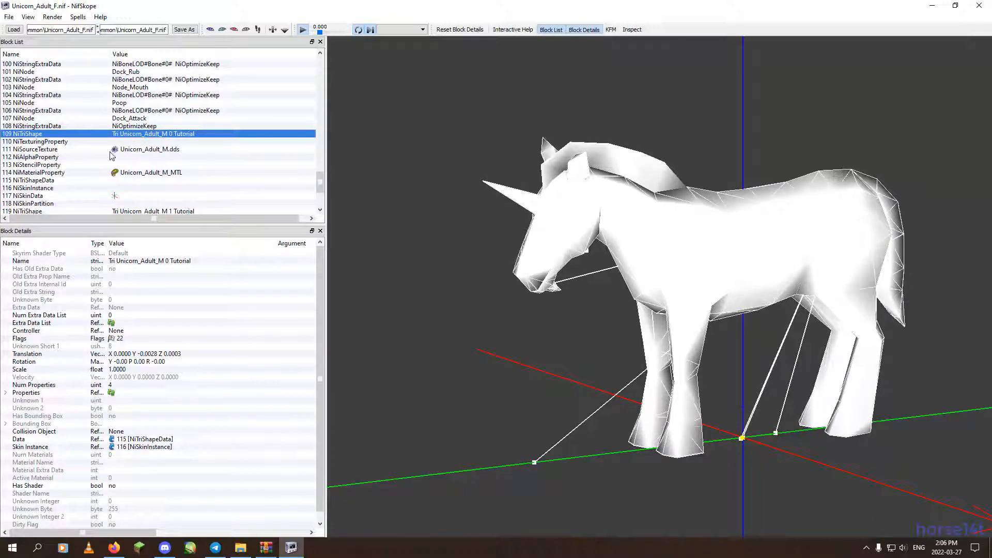
Add a Decal 0 map to the body's NiTexturingProperty, using tiger_blink.dds from the ZebraCommon folder
left_click(61, 142)
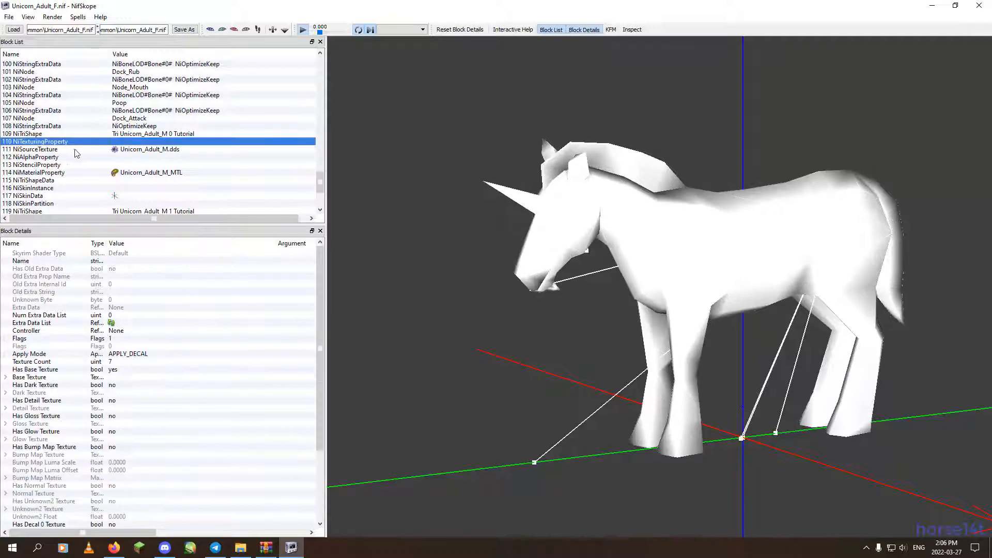
right_click(135, 144)
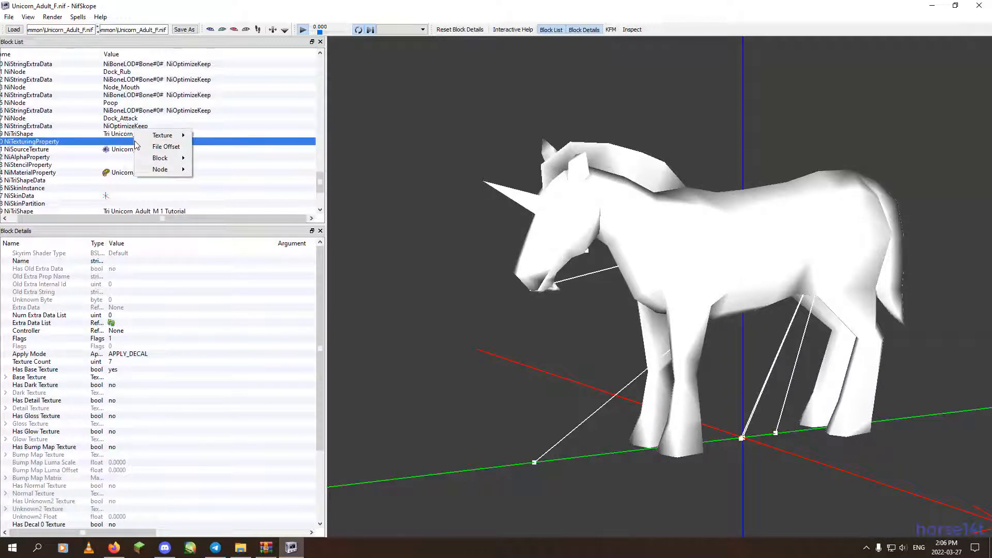
mouse_move(174, 140)
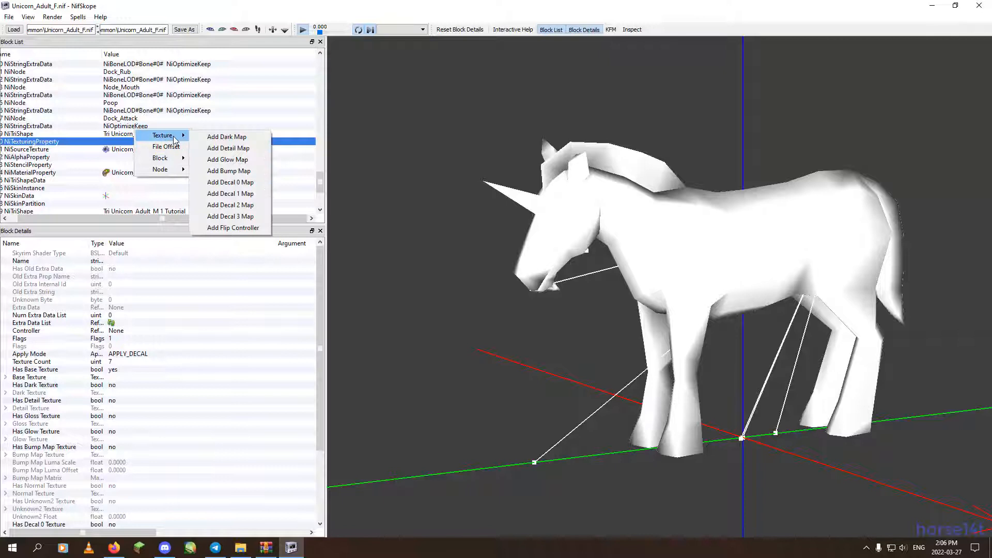
left_click(234, 185)
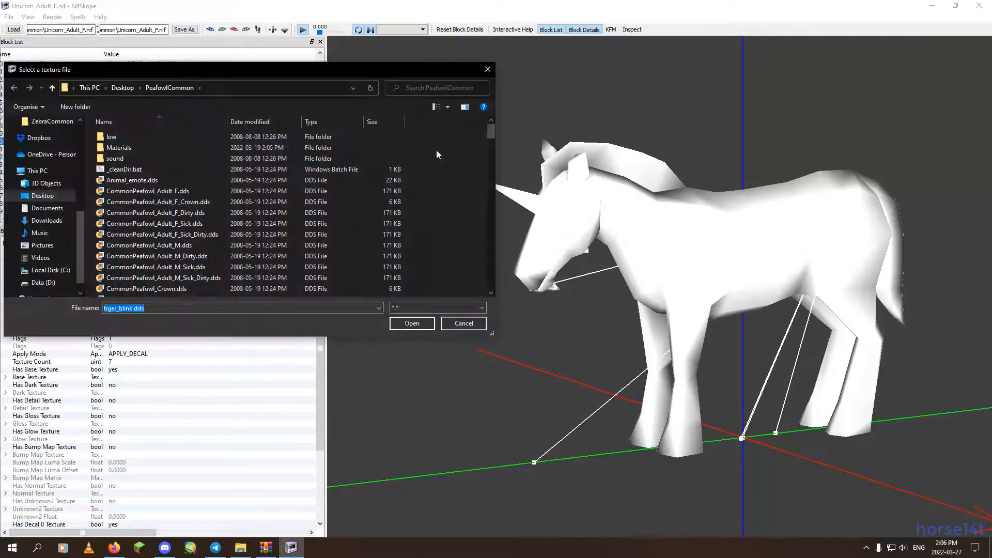
scroll(150, 178, "down", 10)
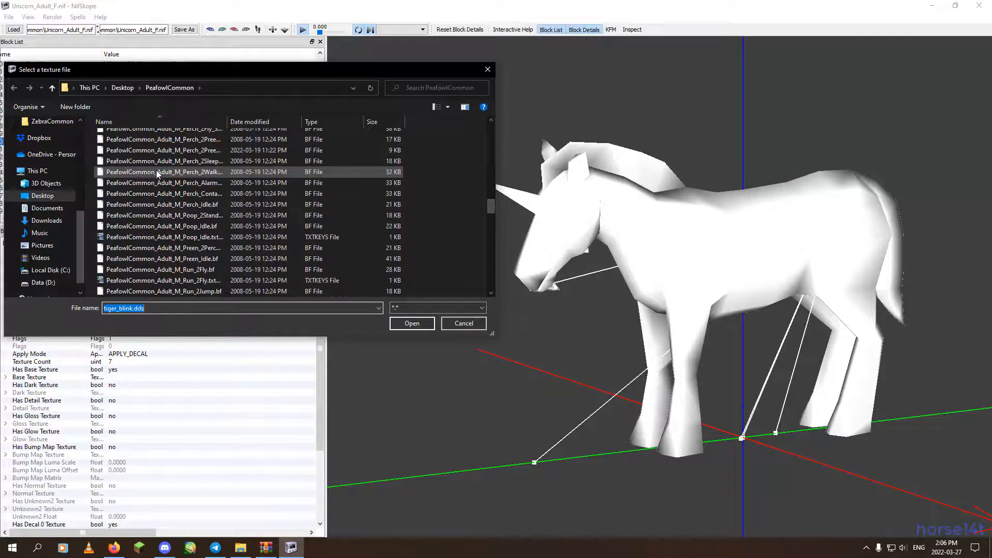
scroll(161, 169, "up", 10)
scroll(56, 191, "up", 5)
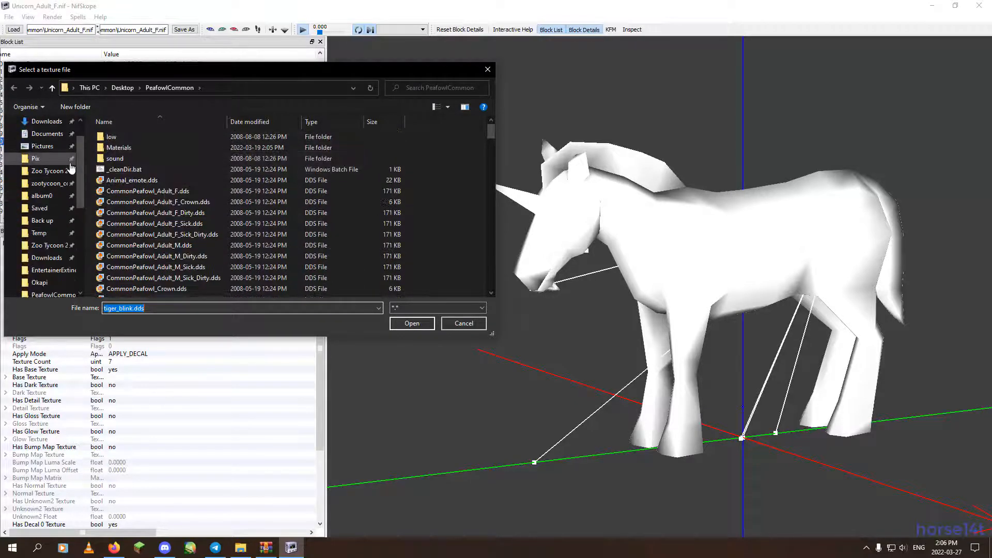
left_click(52, 270)
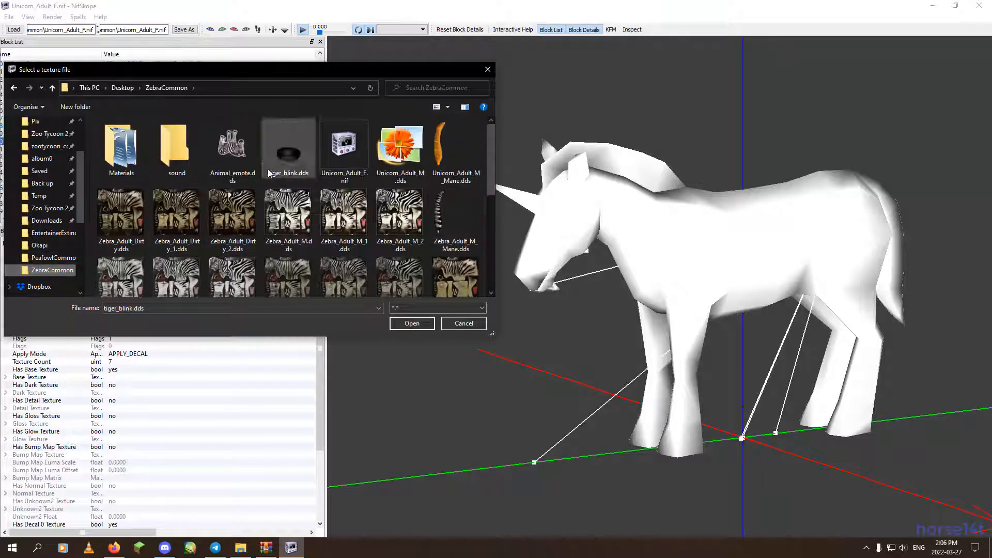
left_click(283, 147)
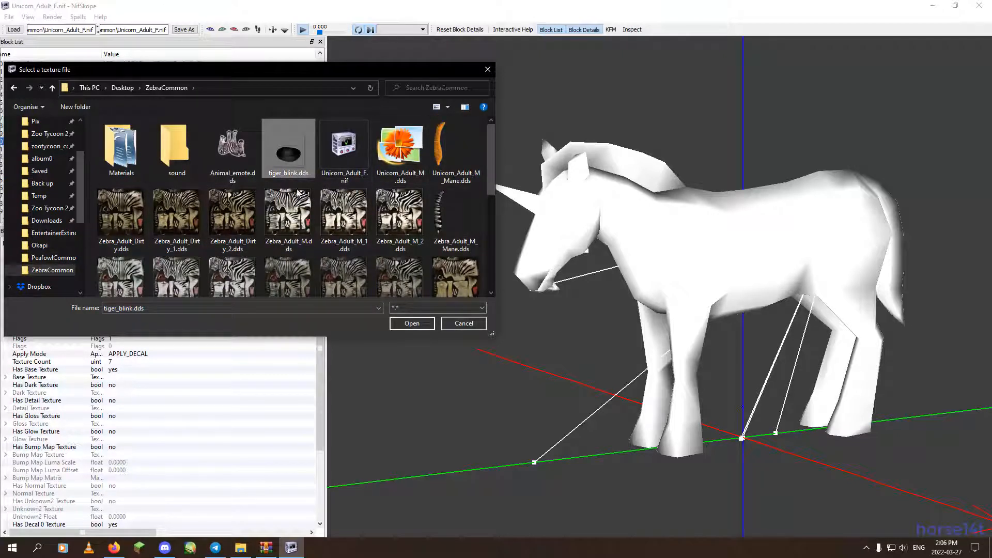
left_click(408, 324)
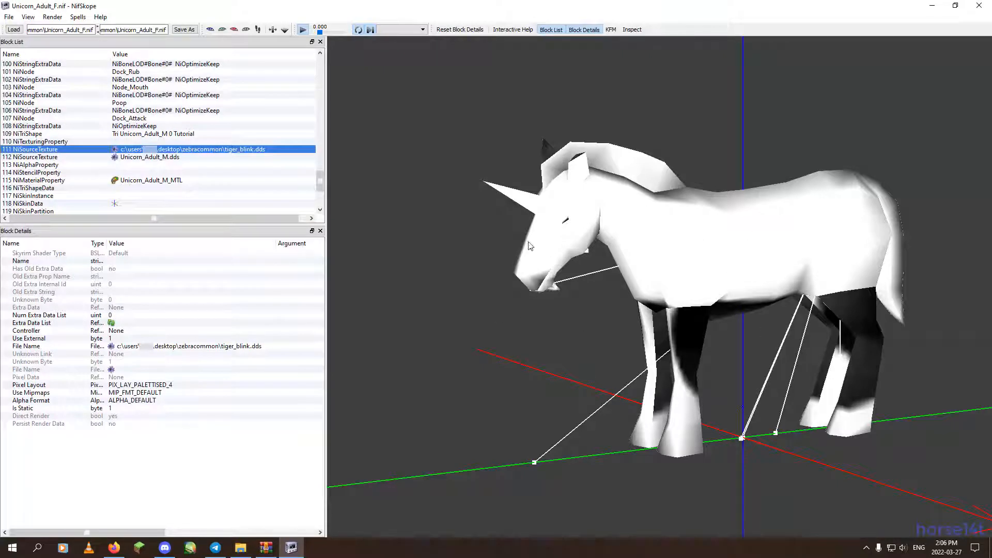
Set the body's base source texture to Unicorn_Adult_M.dds from the ZebraCommon folder
right_click(157, 158)
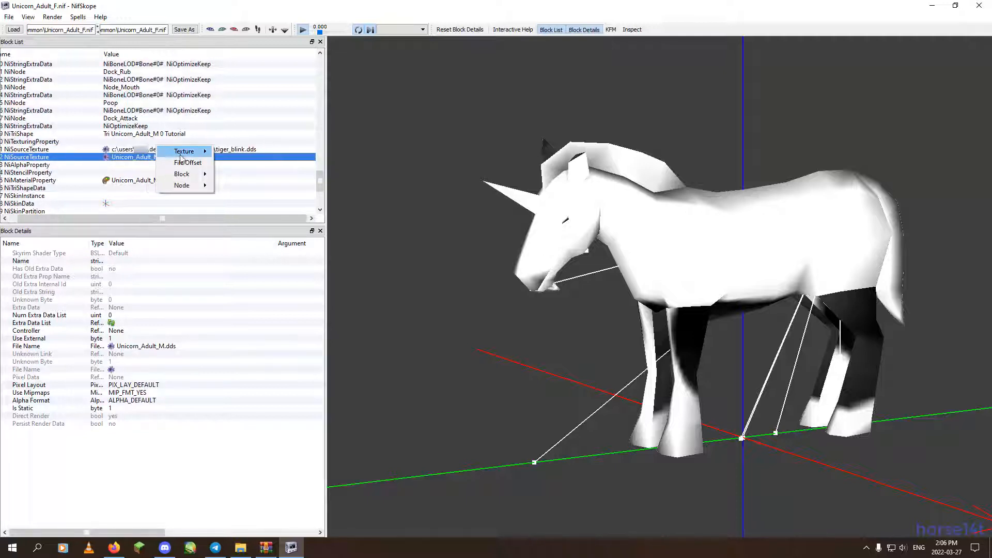
mouse_move(180, 155)
right_click(143, 154)
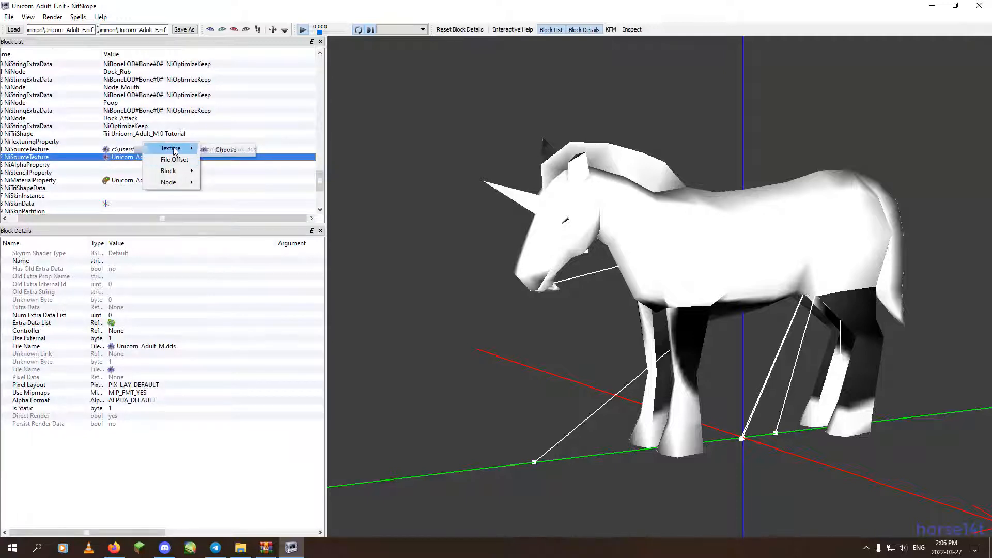
left_click(229, 152)
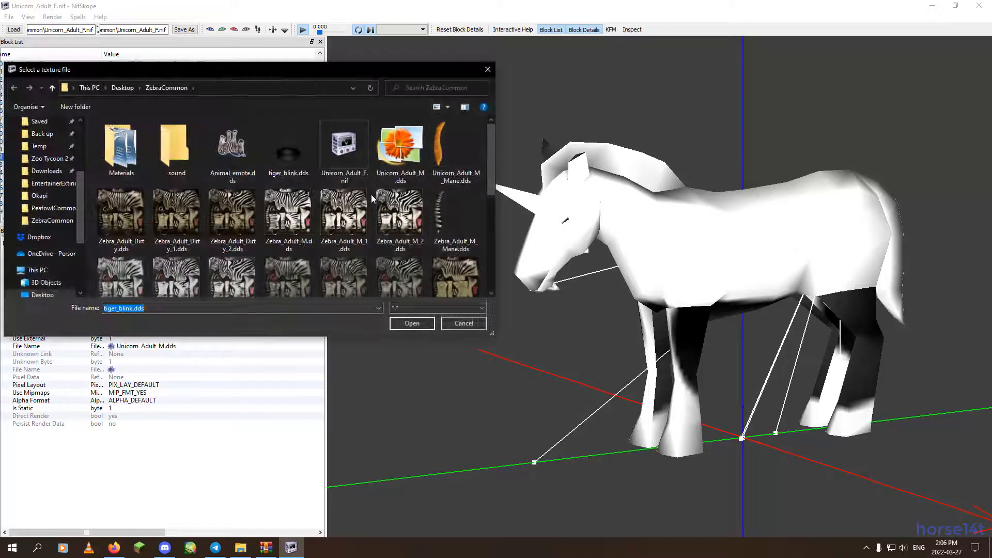
left_click(391, 156)
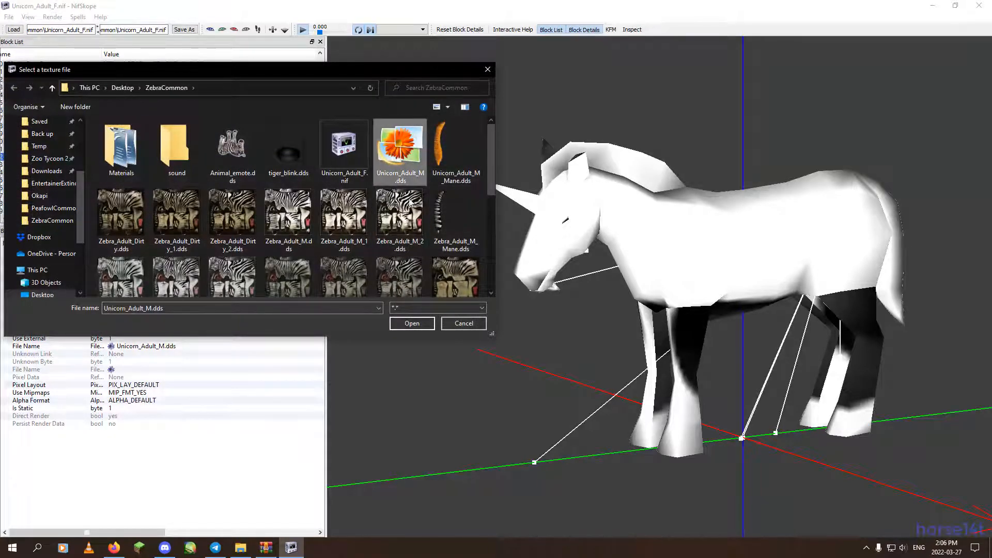
left_click(412, 323)
Check the textured head and body of the unicorn and open the body mesh in the UV editor
middle_click_drag(592, 298, 573, 289)
left_click_drag(573, 290, 665, 308)
middle_click_drag(664, 304, 687, 313)
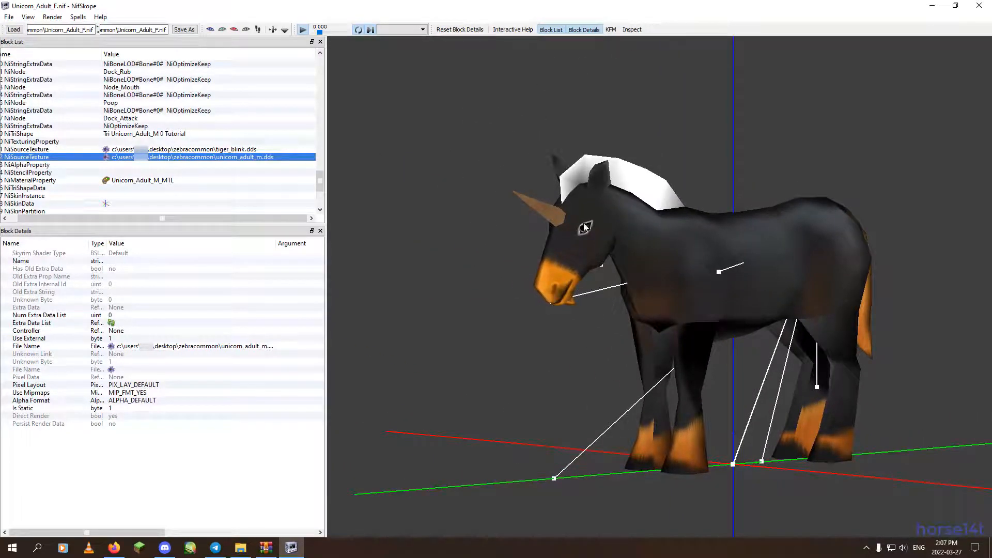
scroll(634, 235, "up", 5)
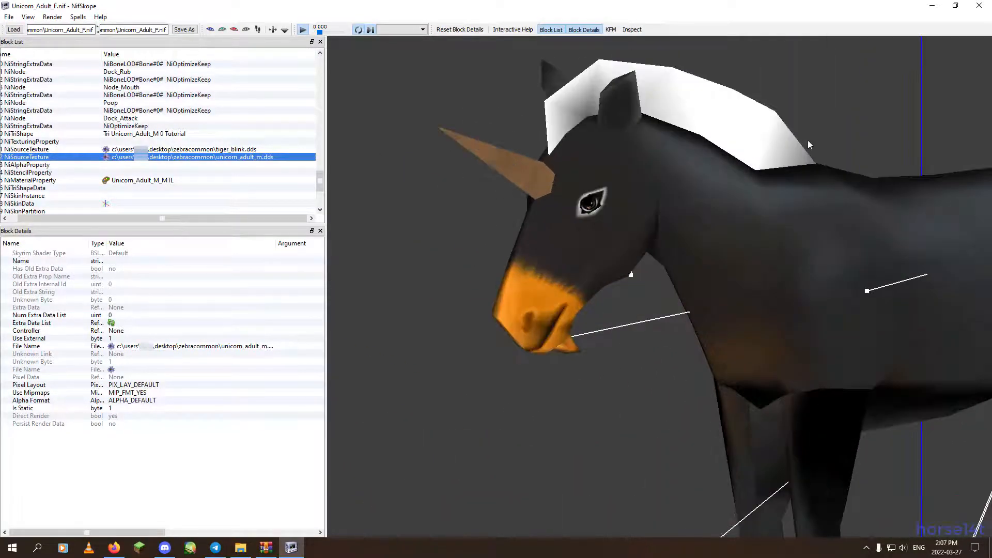
scroll(669, 299, "down", 5)
scroll(606, 272, "up", 3)
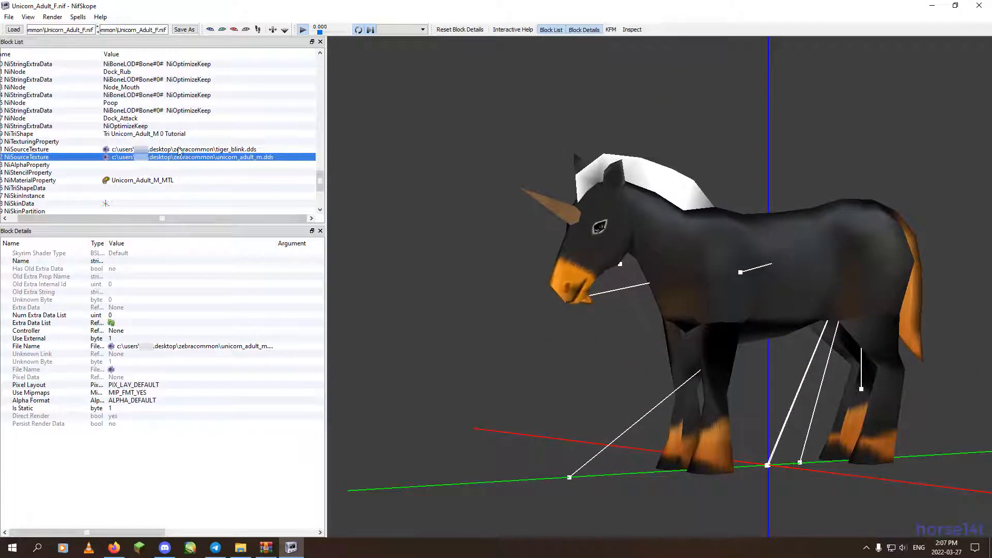
middle_click_drag(652, 247, 572, 235)
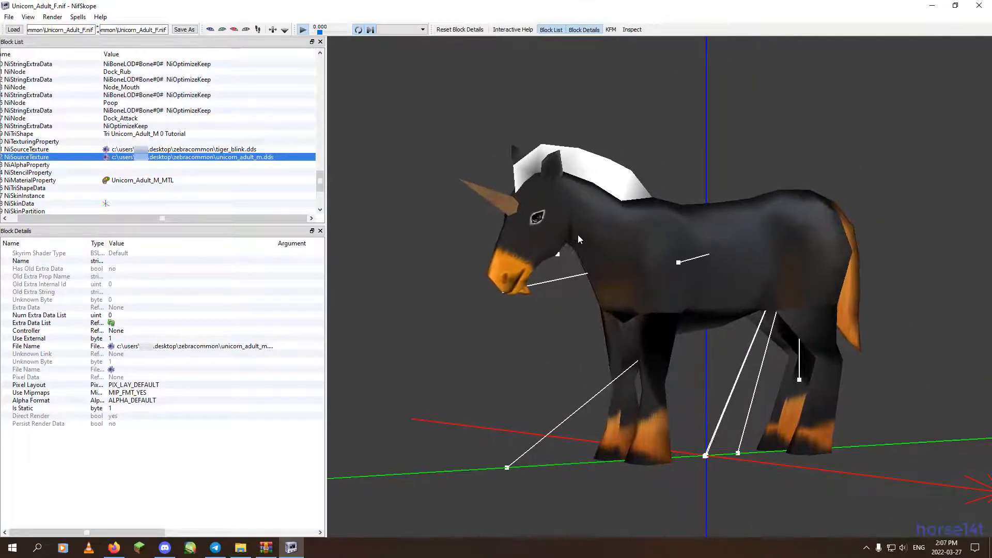
right_click(587, 234)
mouse_move(636, 252)
left_click(679, 255)
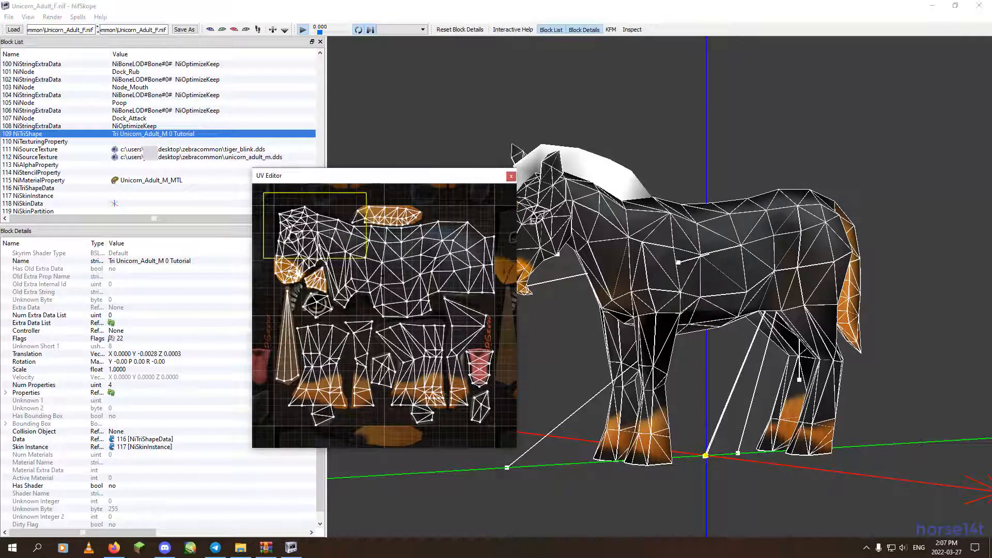
Select all UVs of the unicorn body and duplicate the current coordinate set
key("ctrl+a")
right_click(407, 342)
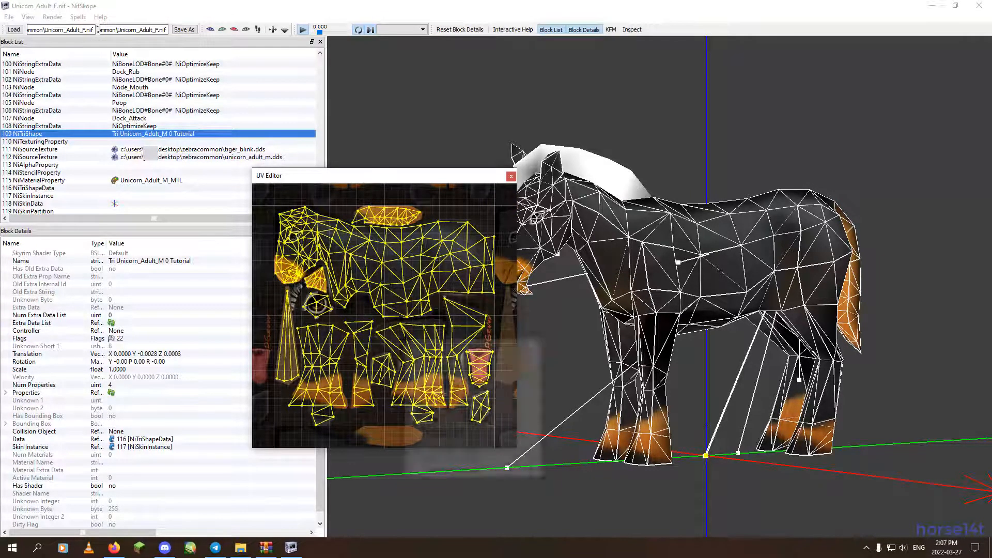
right_click(381, 302)
mouse_move(467, 420)
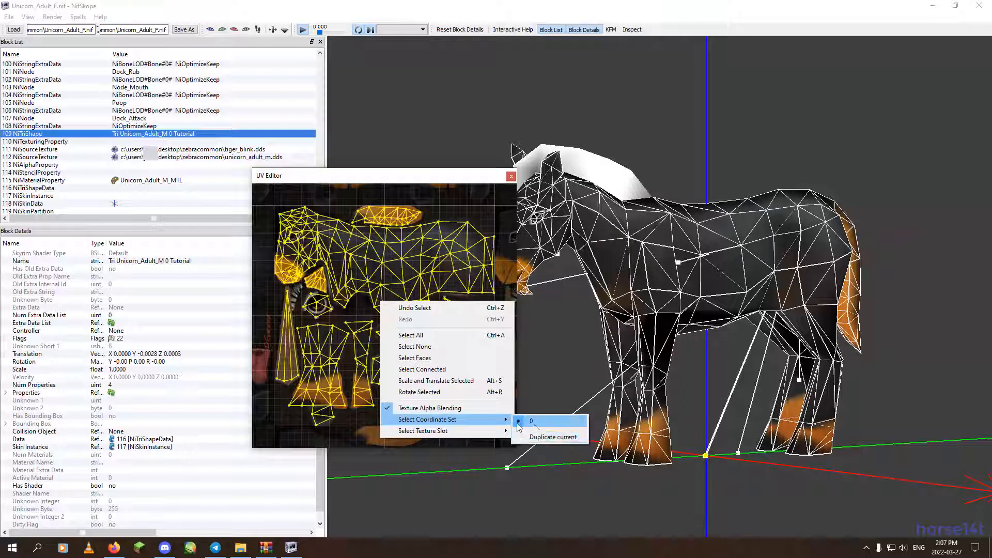
left_click(542, 439)
Assign coordinate set 0 to the base texture and switch the UV editor to the Decal 0 Texture slot
right_click(394, 341)
mouse_move(462, 460)
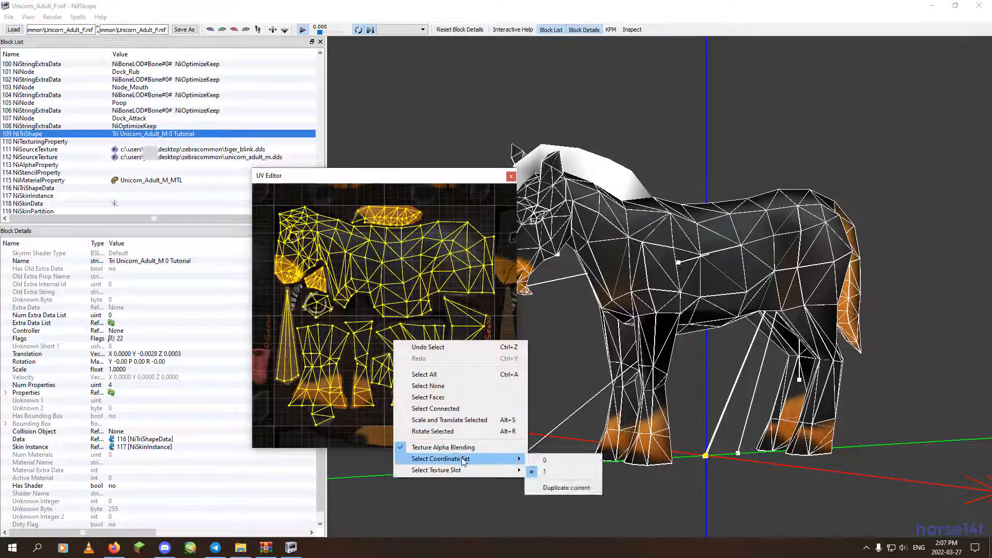
left_click(552, 461)
right_click(397, 277)
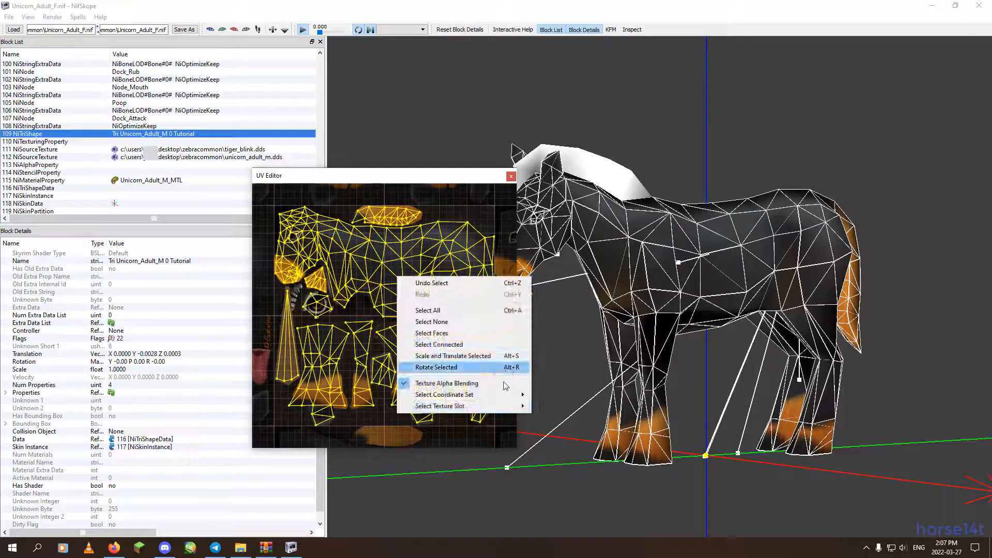
mouse_move(495, 406)
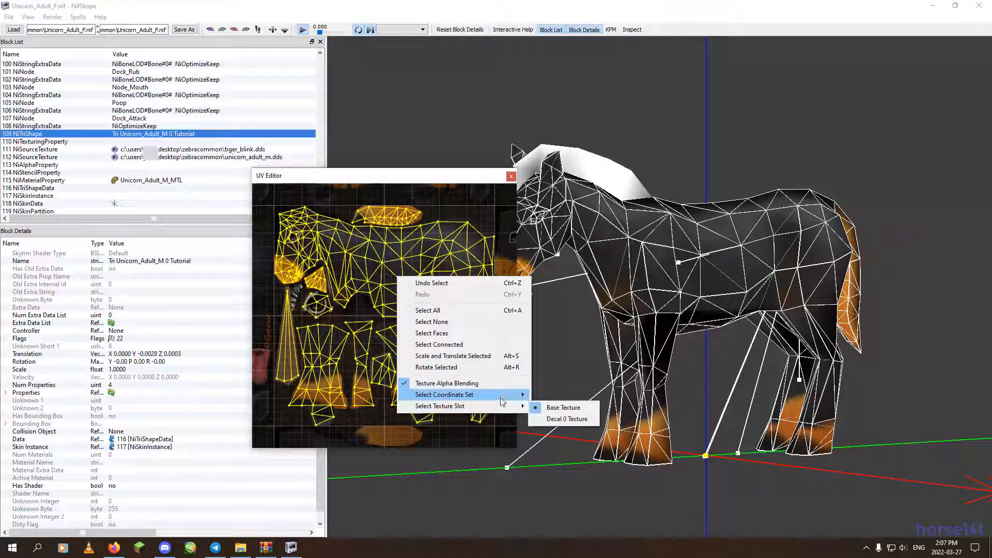
mouse_move(500, 407)
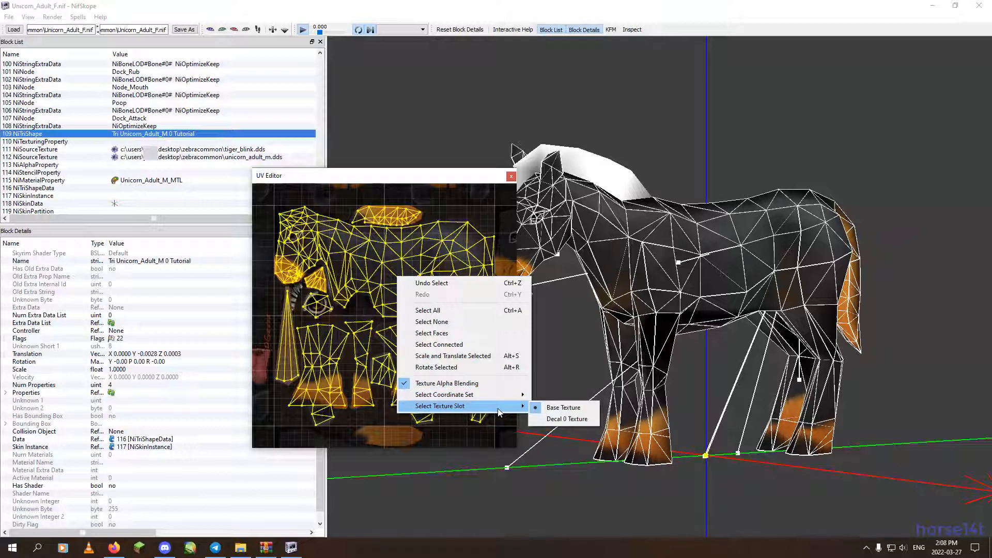
left_click(566, 419)
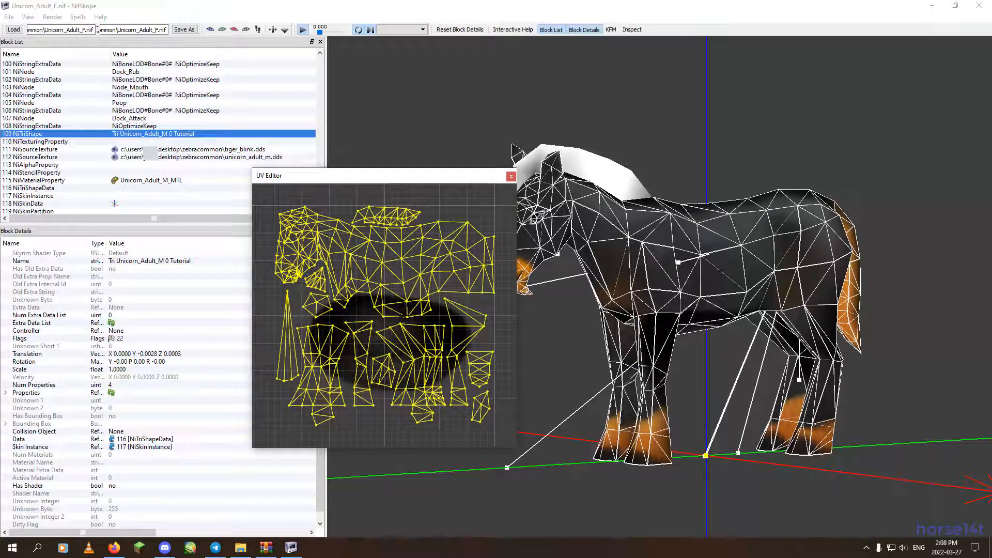
Assign coordinate set 1 to the Decal 0 texture in the UV editor
right_click(406, 315)
mouse_move(491, 434)
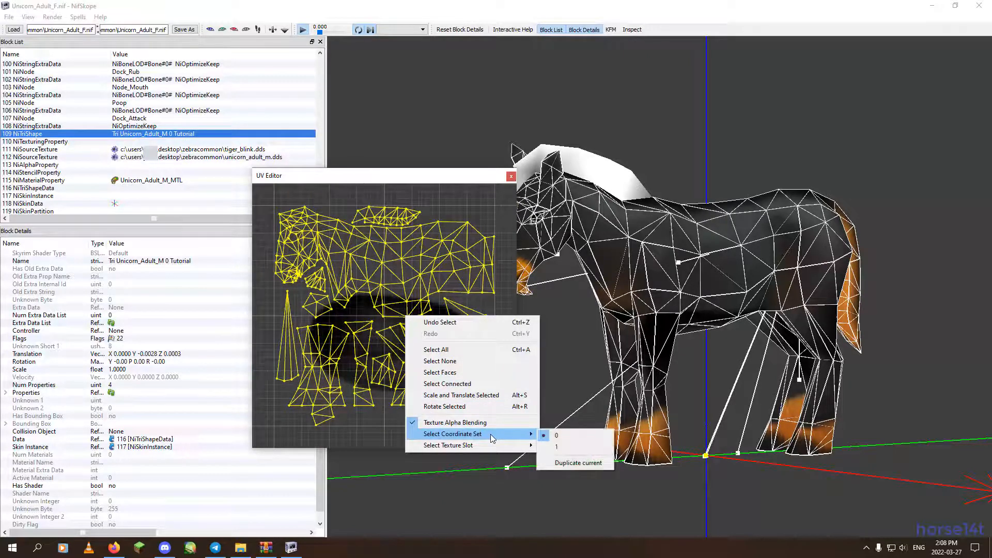
left_click(561, 447)
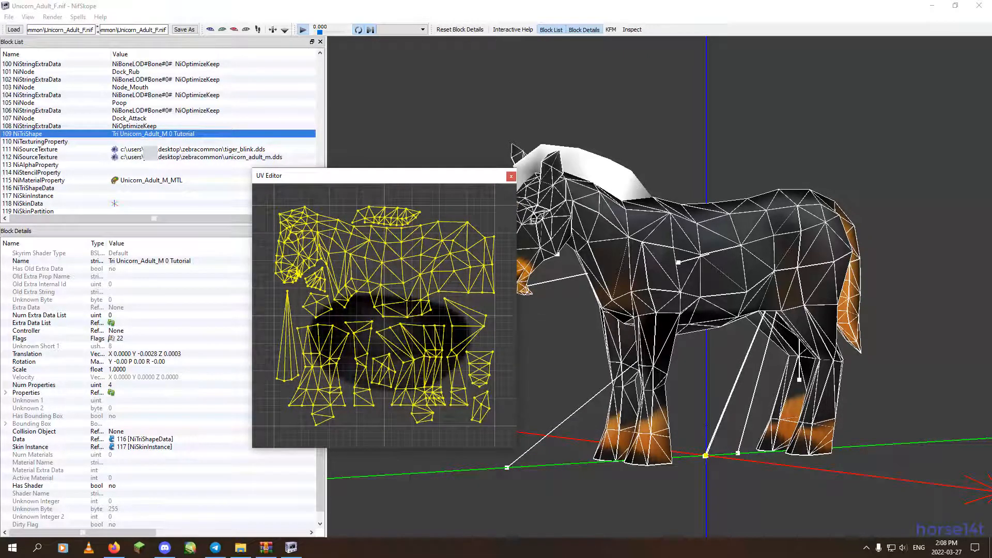
Compare the UV layouts by showing the Base Texture slot and returning to the Decal 0 Texture slot
right_click(412, 303)
mouse_move(504, 420)
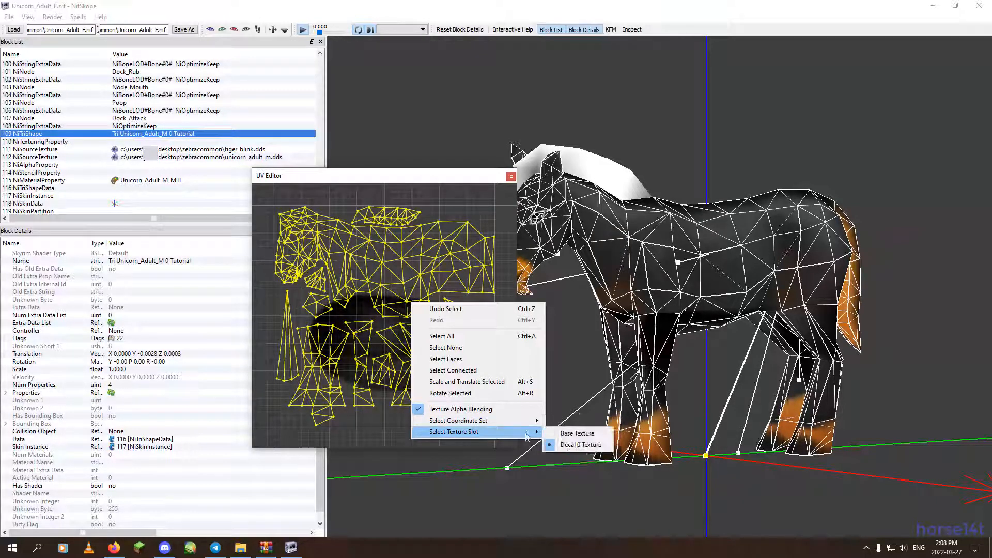
left_click(573, 434)
right_click(413, 316)
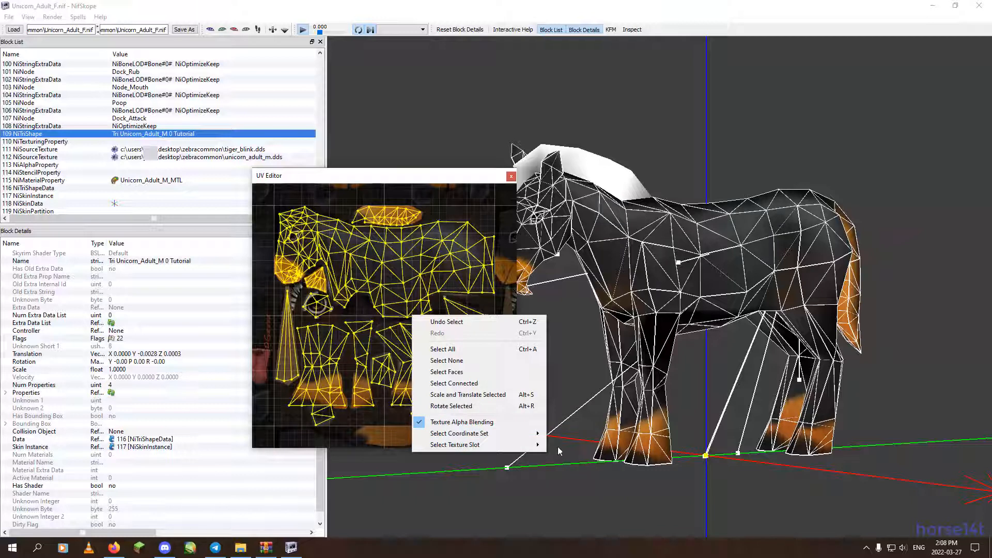
left_click(563, 458)
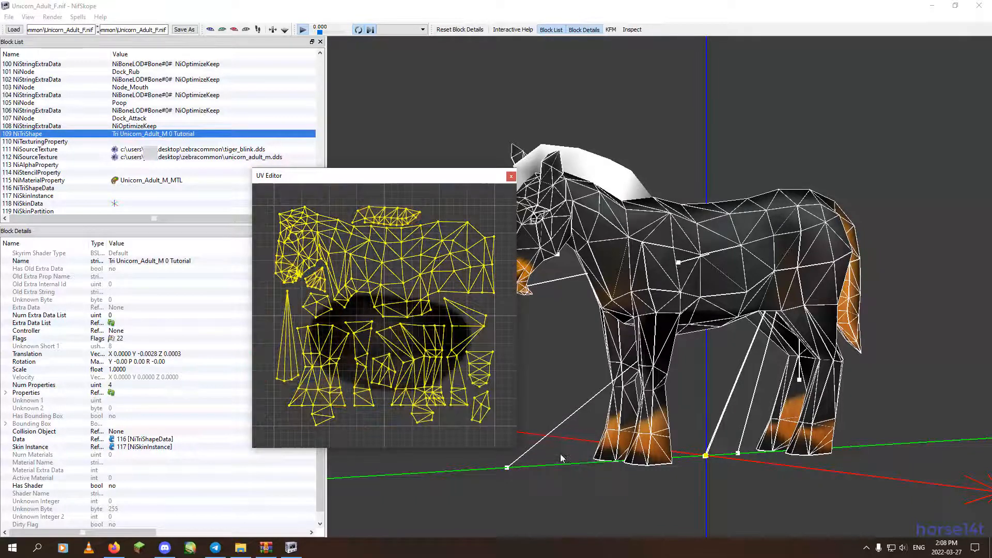
right_click(380, 276)
mouse_move(467, 408)
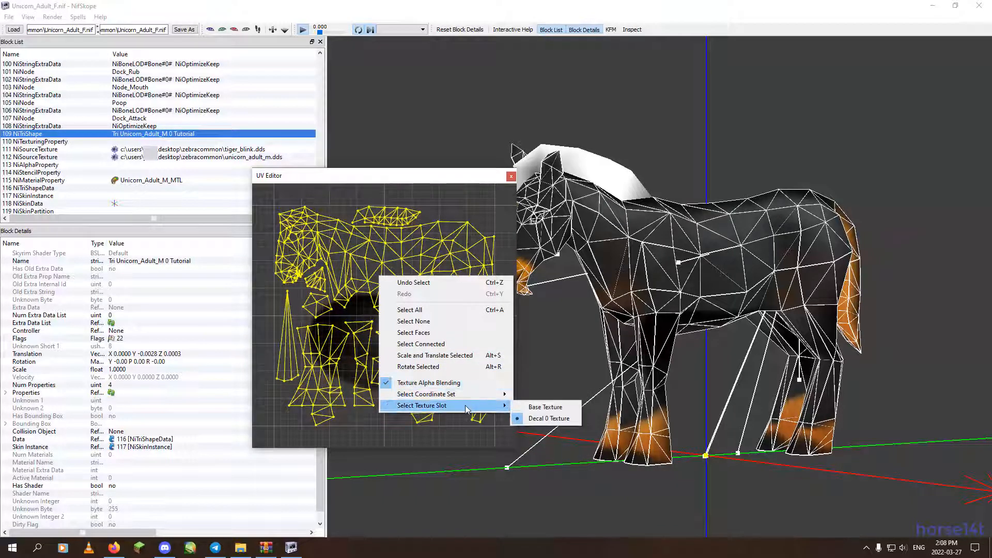
left_click(320, 241)
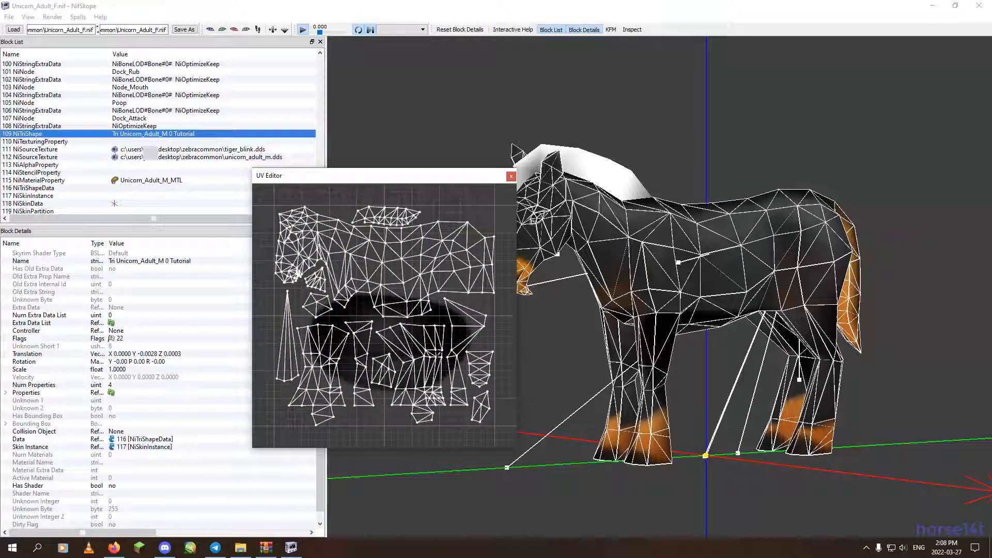
left_click_drag(260, 189, 532, 292)
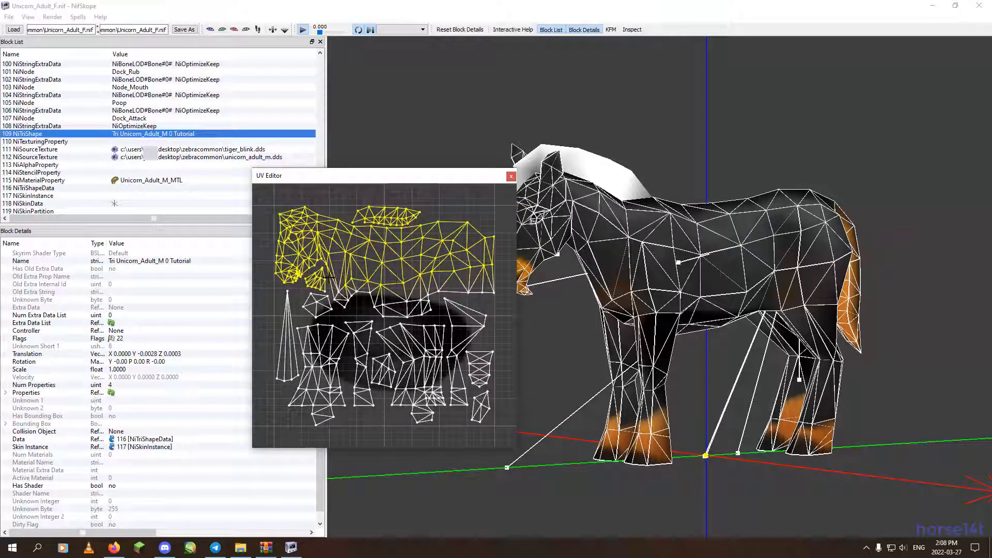
left_click(467, 299)
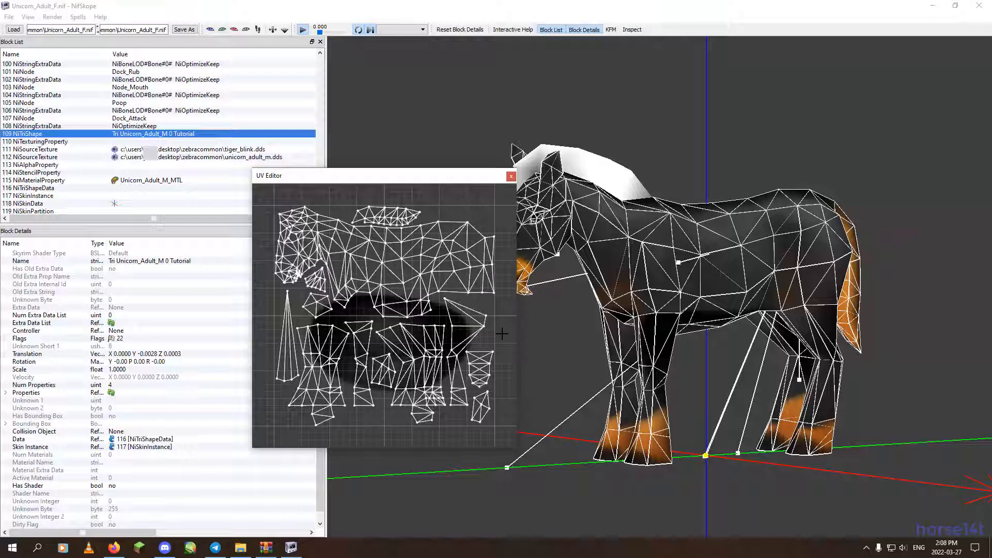
Switch to File Explorer and make a backup copy of Unicorn_Adult_F.nif in the ZebraCommon folder
left_click(241, 547)
left_click(918, 230)
left_click(918, 221)
right_click(894, 191)
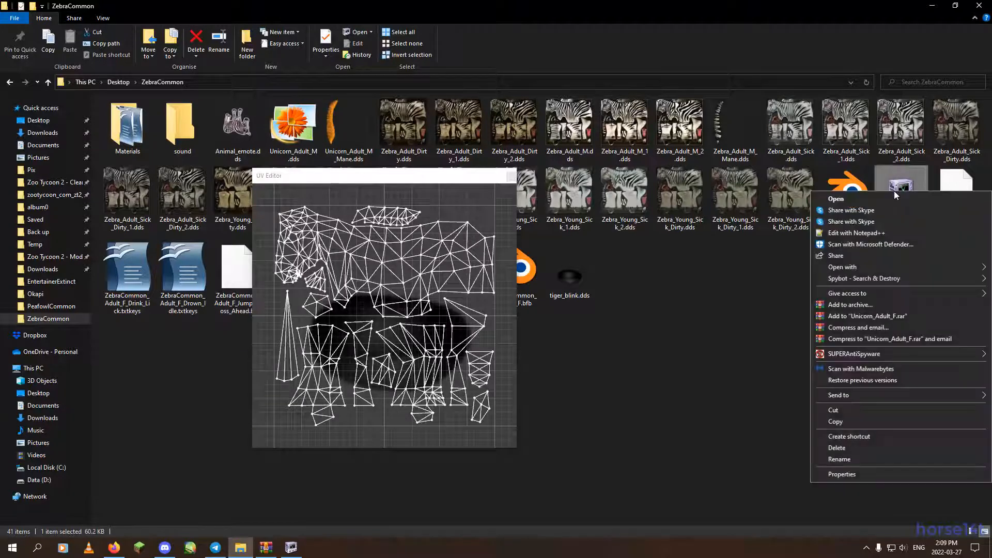
left_click(836, 421)
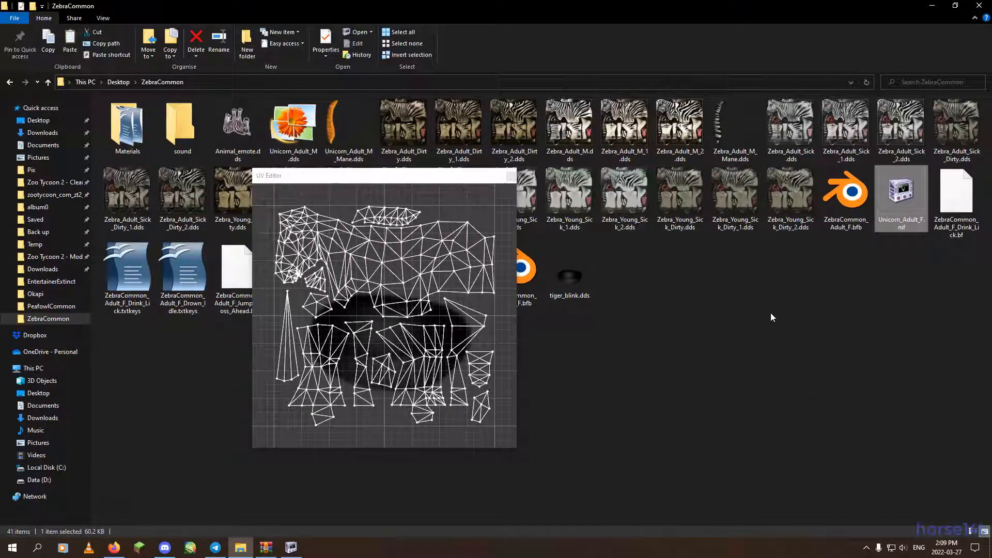
right_click(770, 312)
left_click(795, 385)
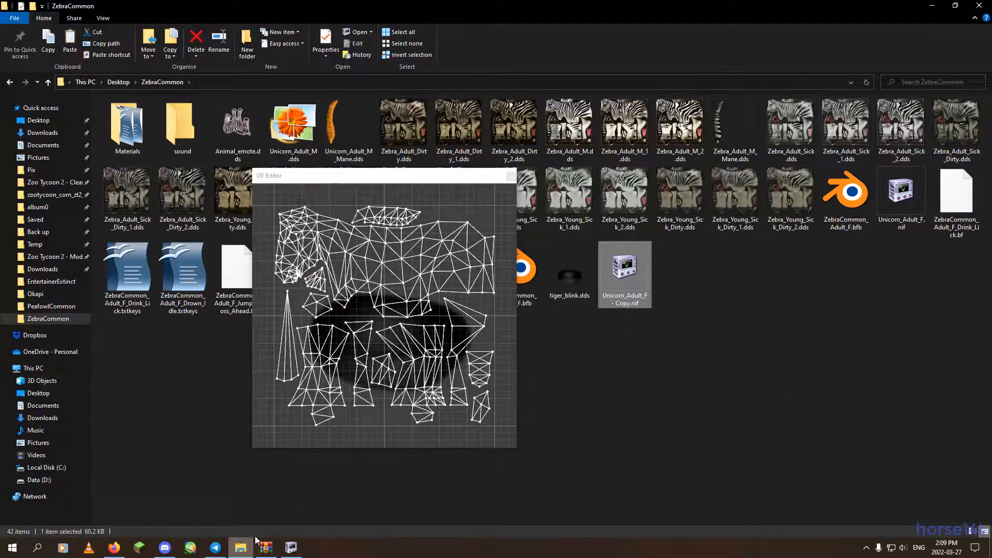
Switch back to NifSkope and reposition the UV Editor window over the front of the model
left_click(291, 548)
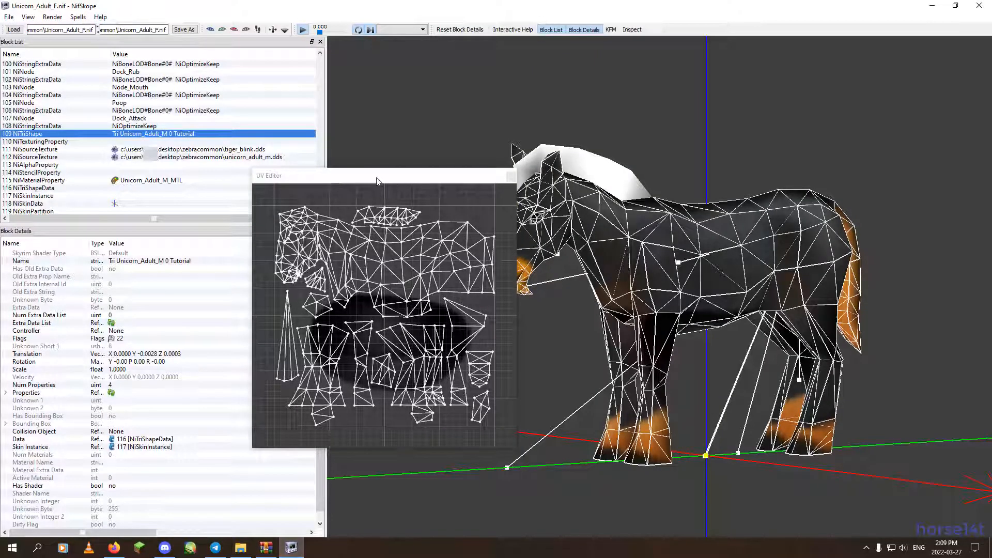
left_click_drag(525, 199, 481, 173)
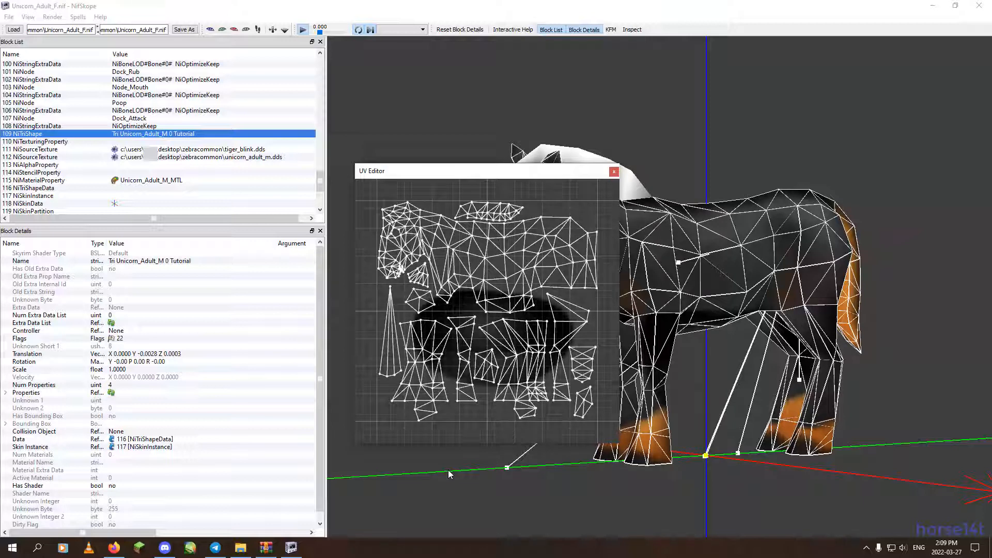
right_click(532, 282)
mouse_move(619, 403)
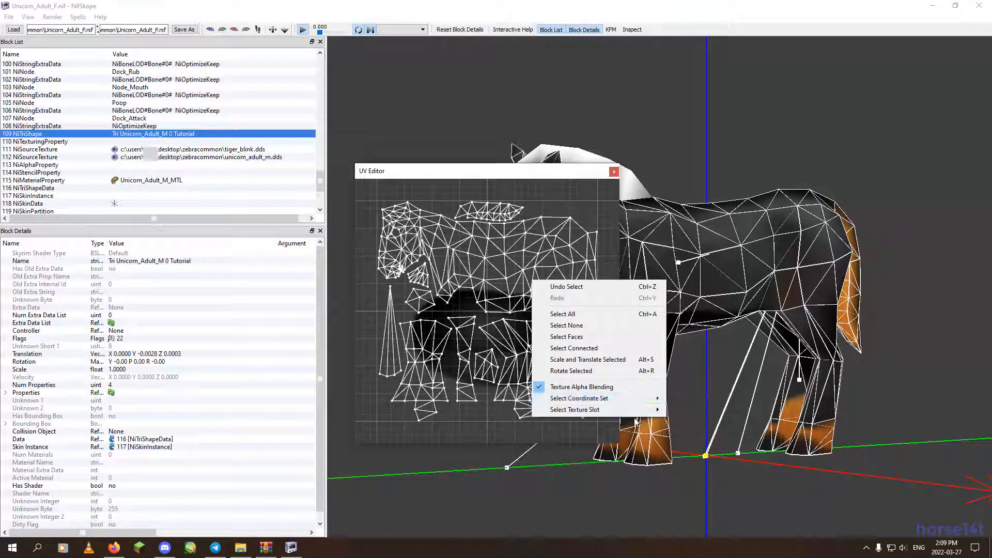
left_click(431, 212)
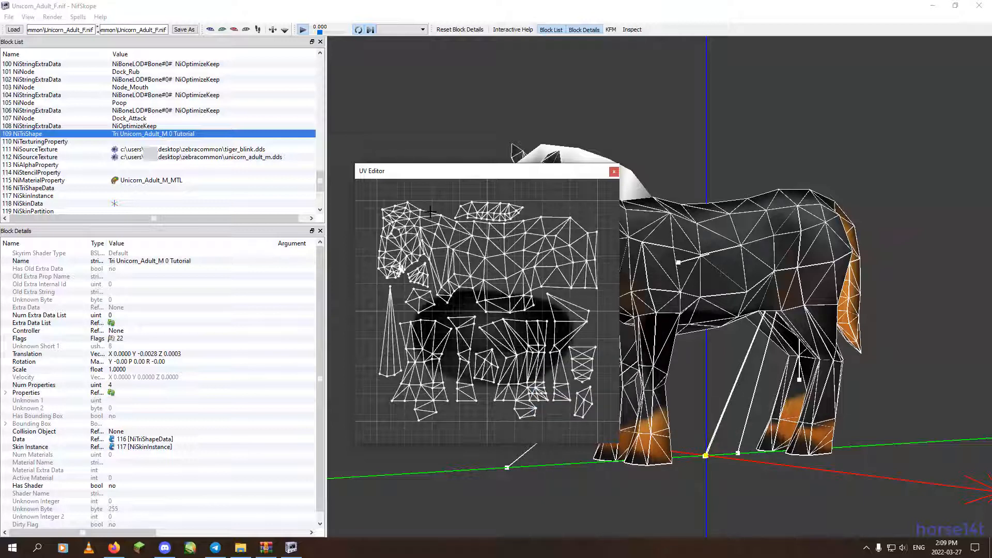
Select the head, mane and torso UVs above the small eye pentagon in the UV editor
left_click_drag(367, 183, 620, 282)
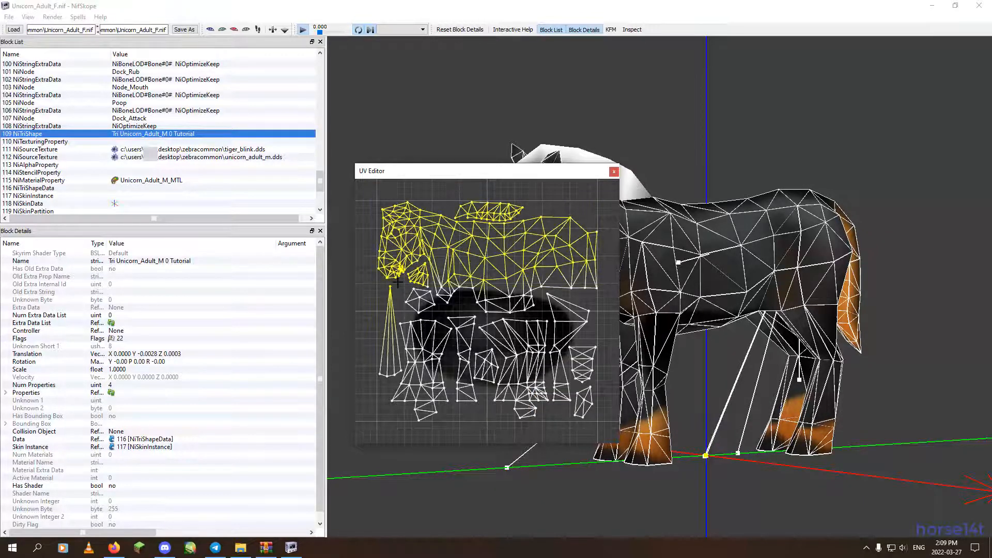
scroll(418, 305, "up", 6)
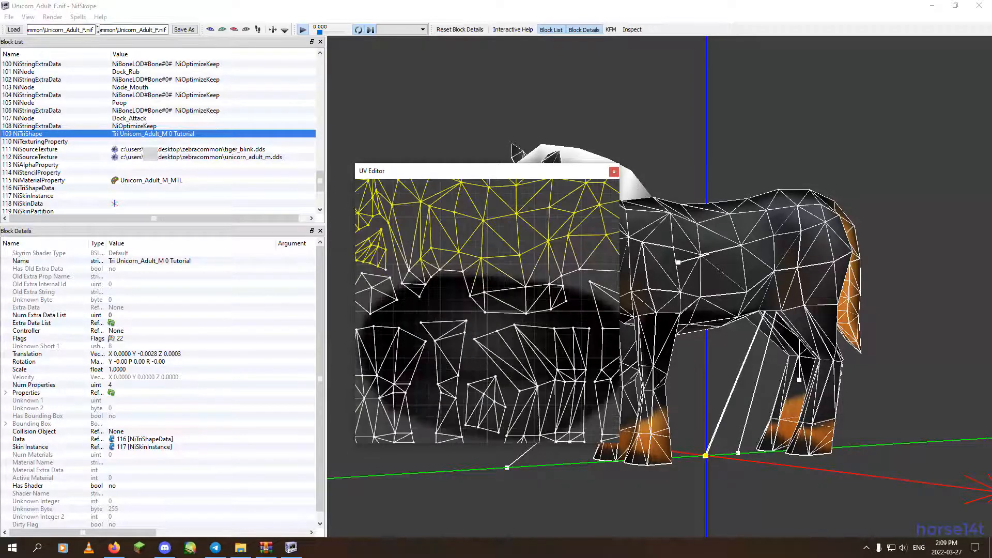
middle_click_drag(459, 302, 395, 324)
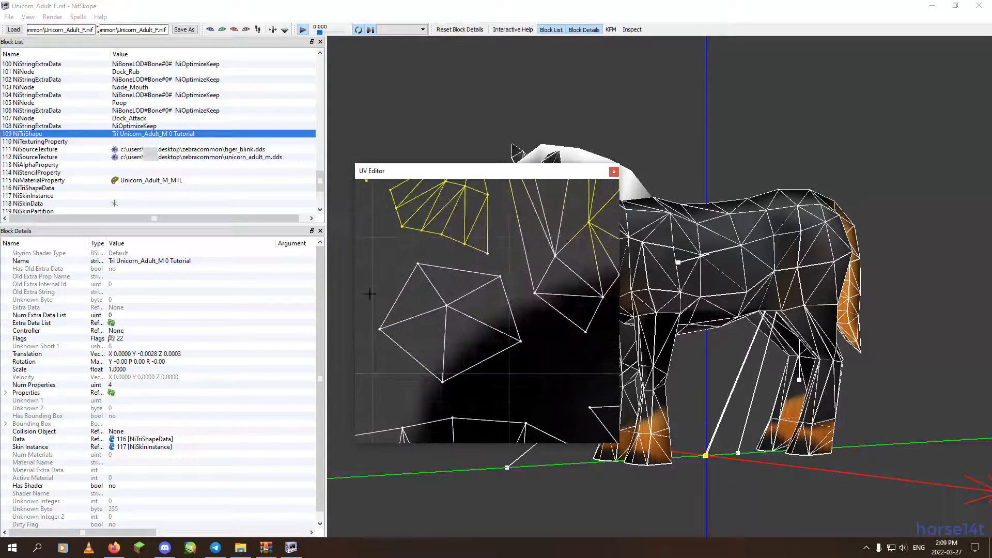
scroll(415, 345, "down", 8)
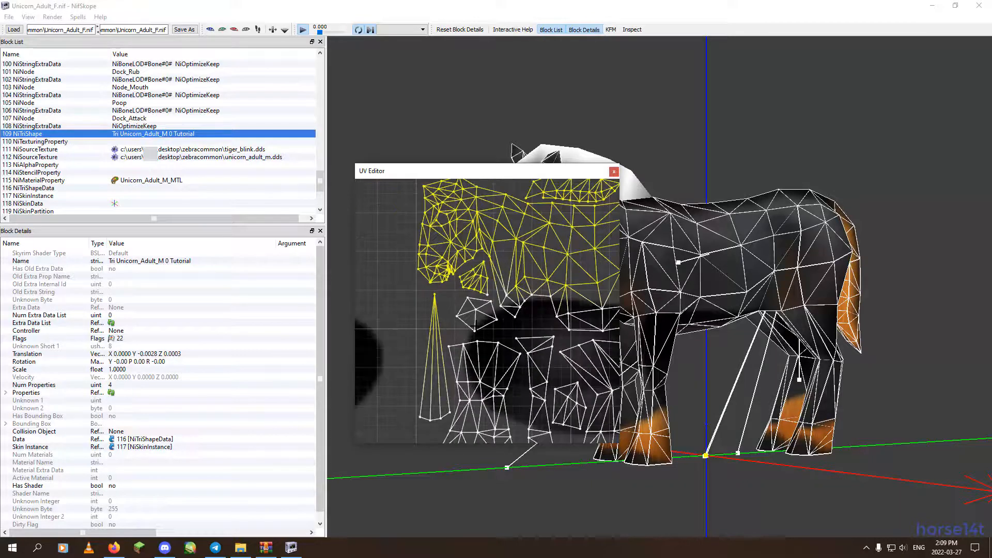
scroll(490, 282, "up", 3)
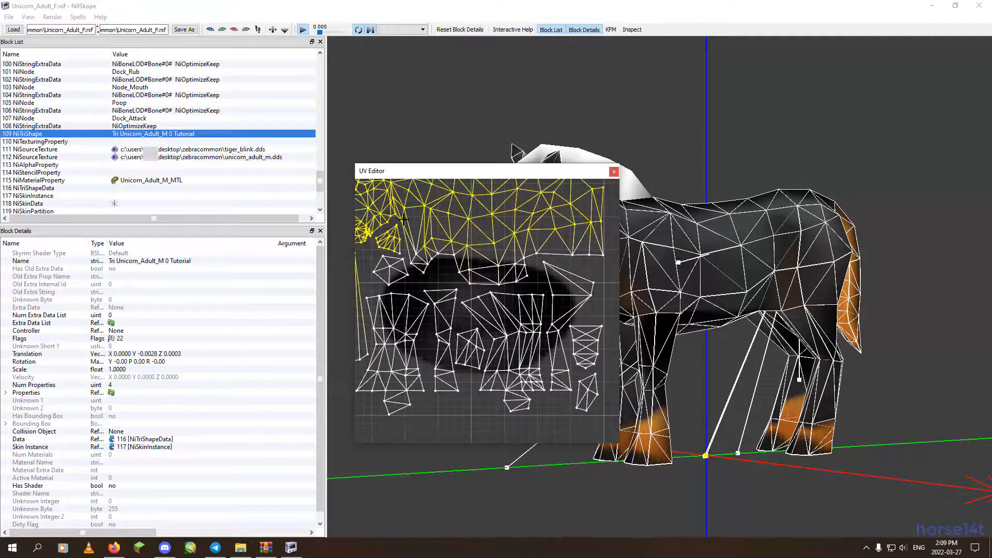
scroll(455, 231, "up", 2)
scroll(448, 224, "down", 2)
scroll(448, 225, "down", 2)
left_click_drag(382, 203, 577, 274)
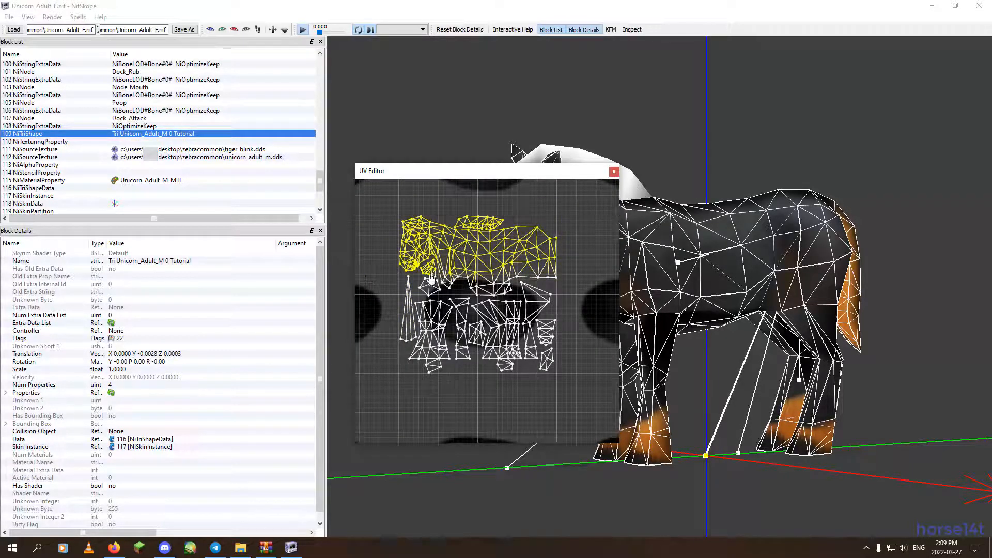
scroll(432, 279, "up", 2)
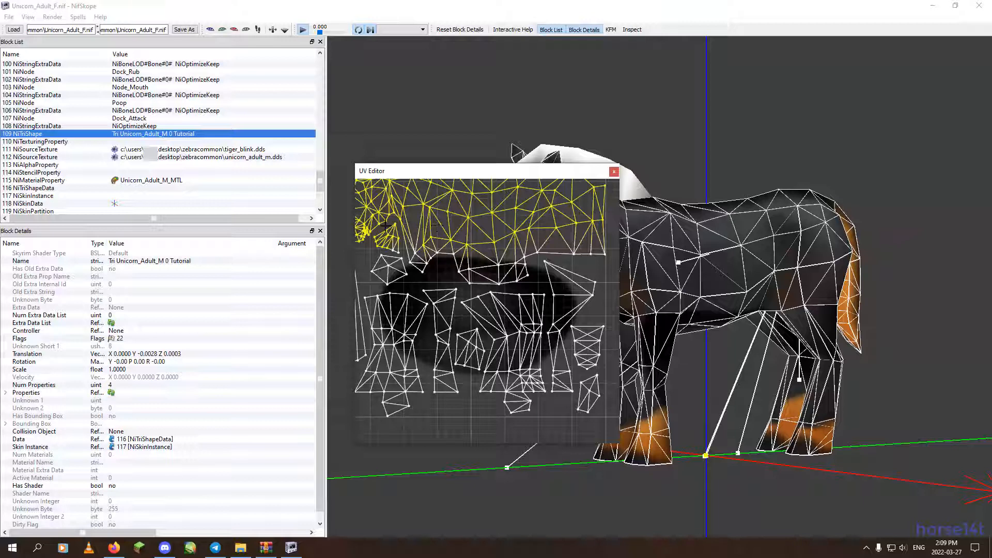
Add the horn, legs and all remaining UV pieces to the selection, leaving only the eye pentagon unselected
left_click_drag(386, 224, 442, 284, "shift")
left_click_drag(435, 215, 591, 339, "shift")
middle_click_drag(463, 311, 536, 296)
left_click_drag(393, 215, 443, 374, "shift")
left_click_drag(428, 277, 515, 453, "shift")
middle_click_drag(469, 356, 353, 378)
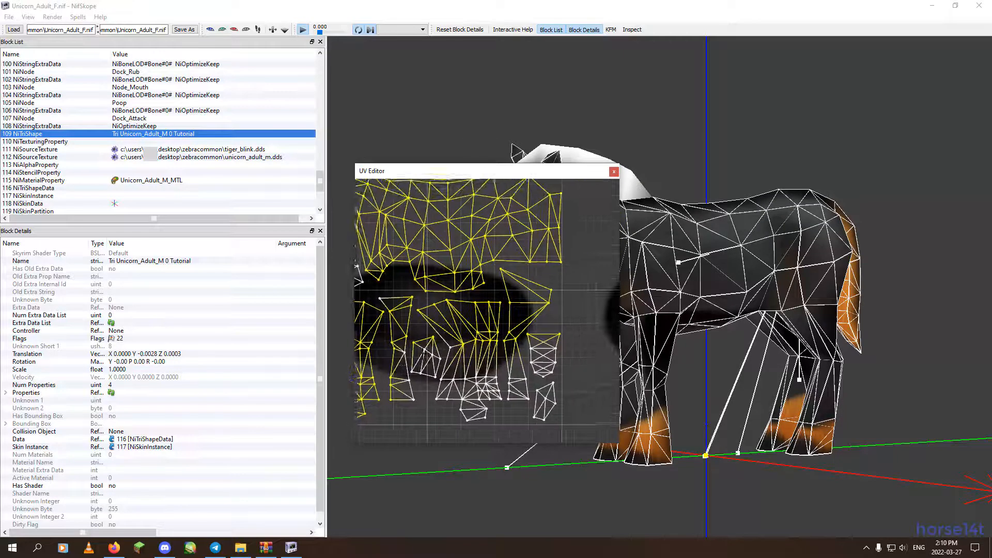
left_click_drag(369, 287, 592, 449, "shift")
middle_click_drag(385, 273, 475, 288)
scroll(486, 317, "up", 2)
scroll(487, 316, "down", 4)
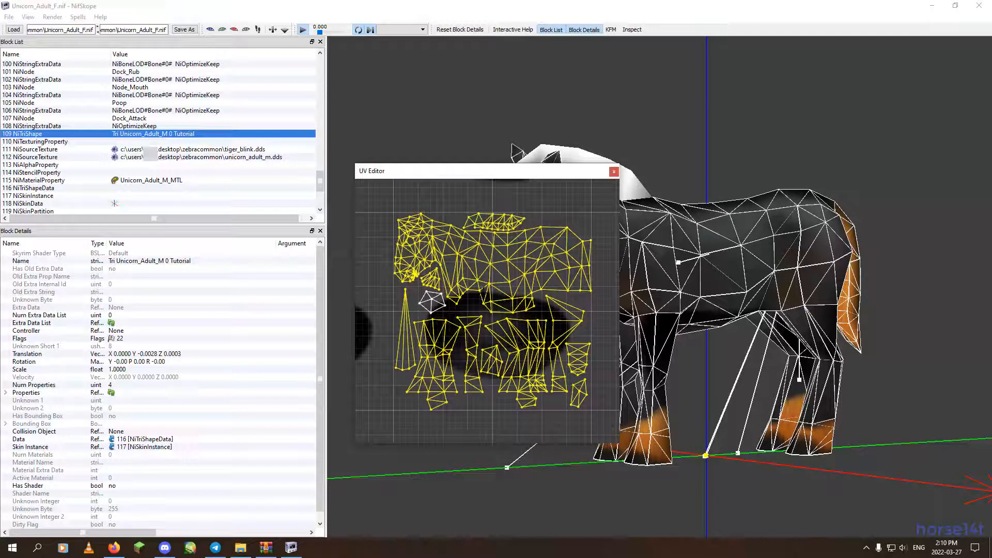
Collapse the selected UVs to a single point with a uniform scaling factor of 0.00
right_click(484, 293)
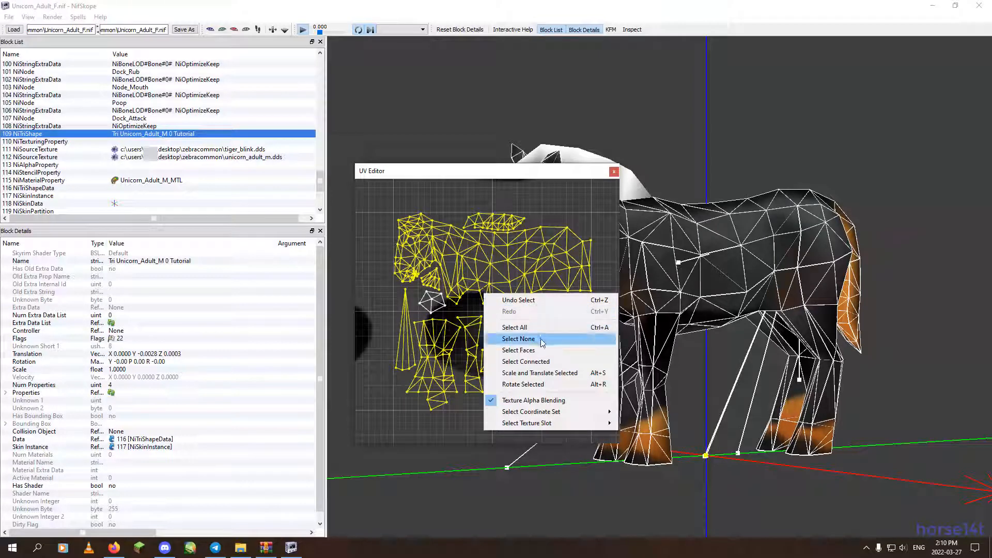
left_click(558, 375)
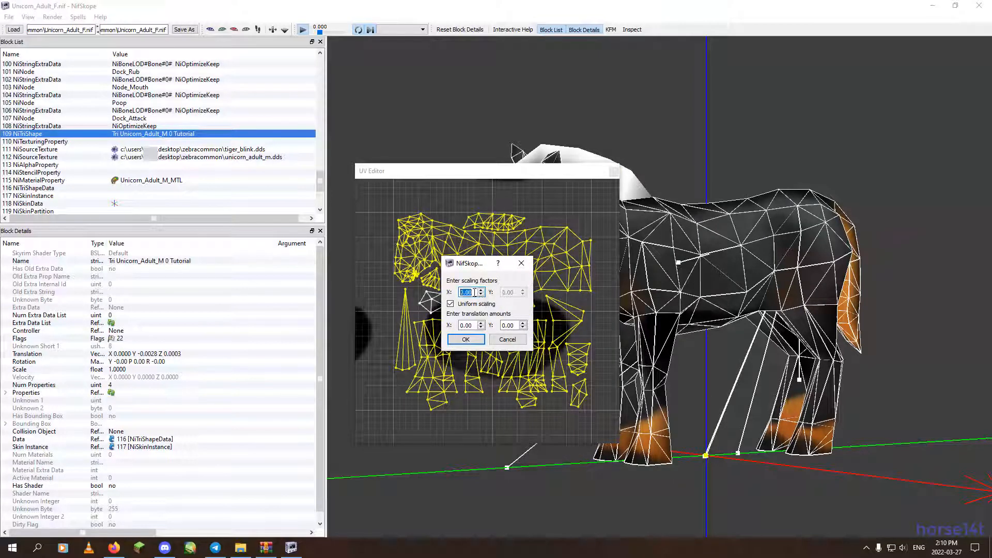
left_click(466, 339)
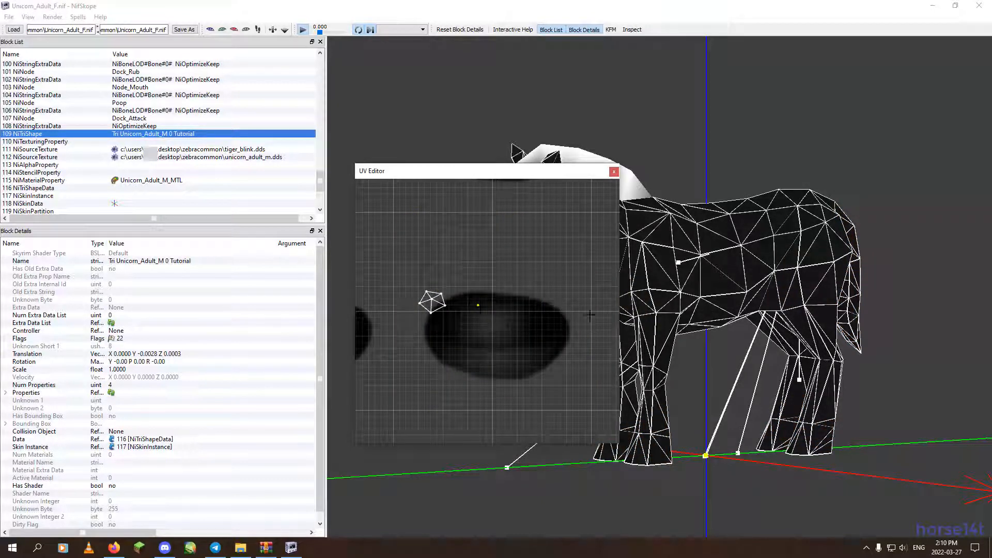
Place the UV editor beside the model and move the collapsed UV point off the dark blink shape onto clear texture
left_click_drag(539, 179, 370, 196)
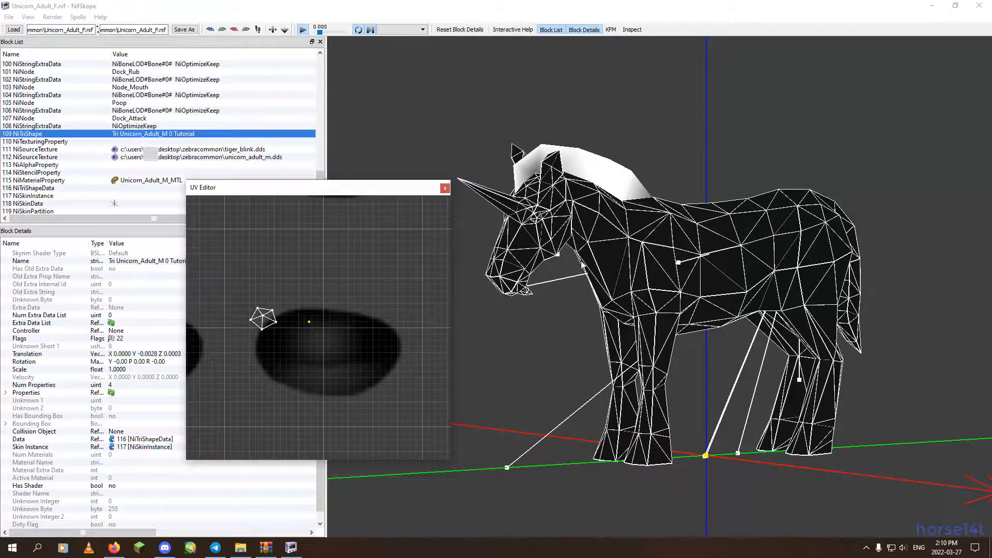
middle_click_drag(582, 262, 667, 268)
left_click(593, 293)
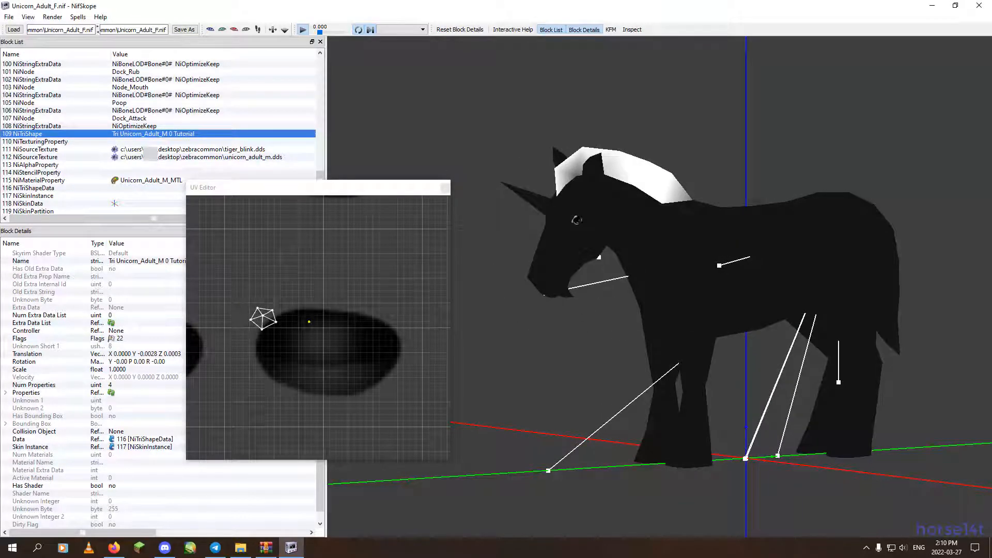
left_click(311, 326)
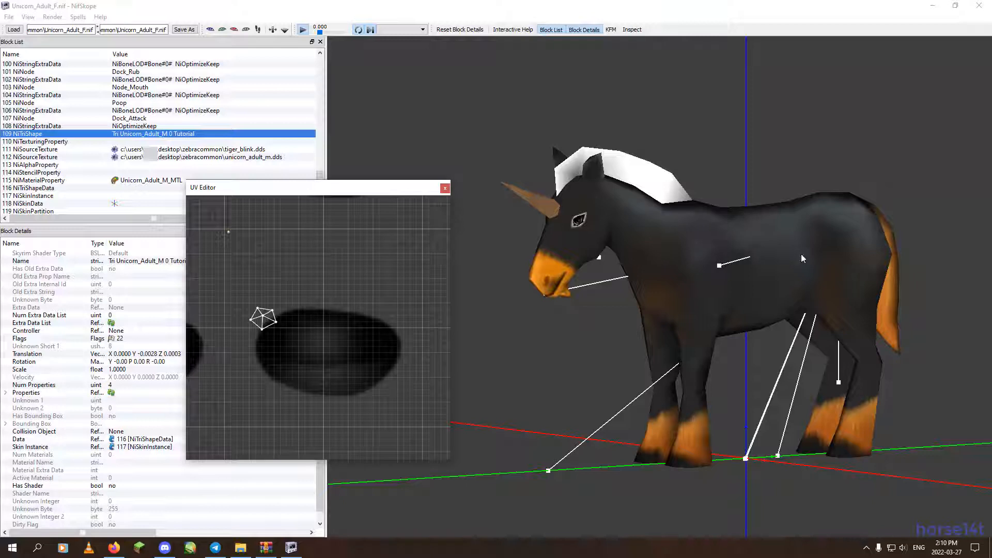
Select the eye pentagon UVs and move them into the middle of the dark blink shape, checking the eye on the model
left_click_drag(238, 289, 326, 356)
scroll(548, 223, "up", 1)
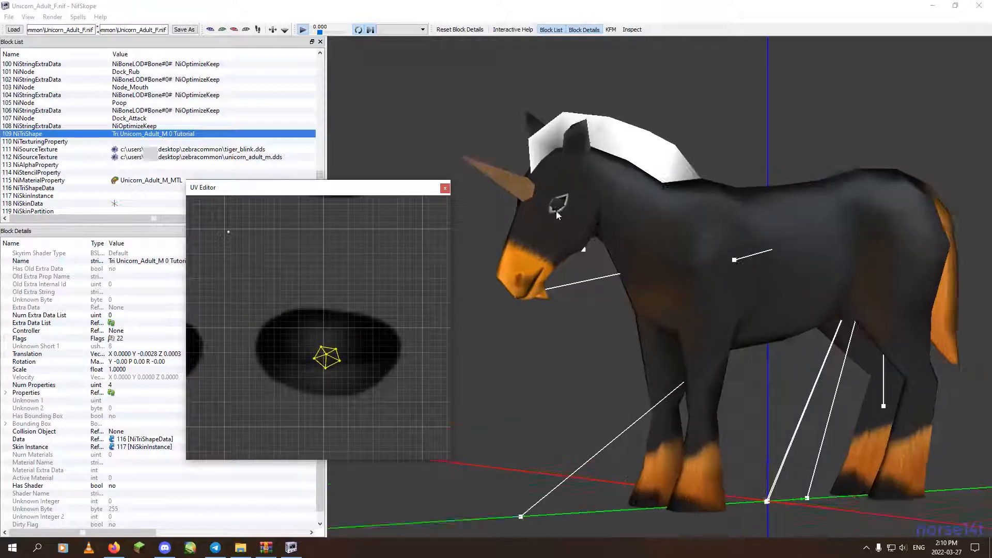
middle_click_drag(548, 223, 643, 261)
scroll(643, 261, "up", 3)
scroll(643, 259, "up", 6)
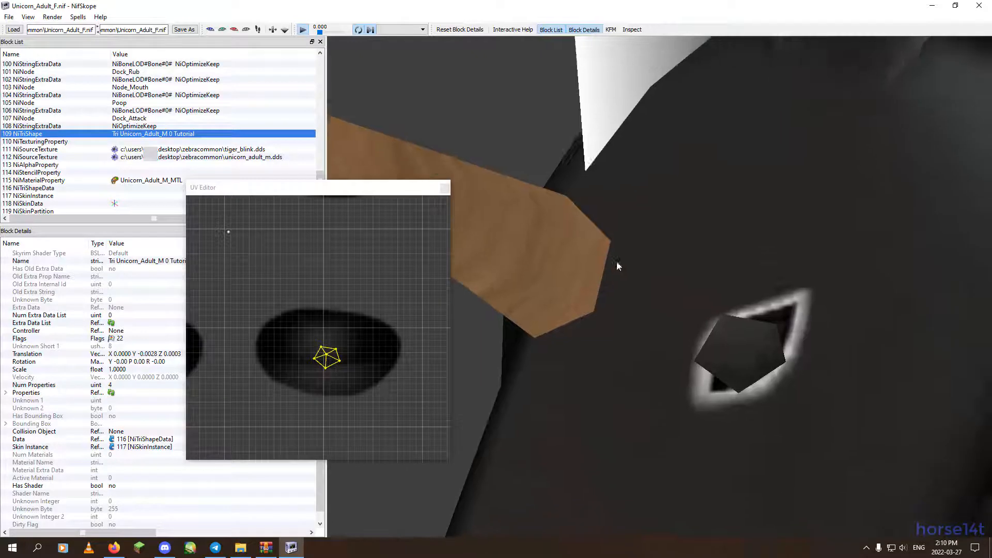
scroll(630, 270, "up", 2)
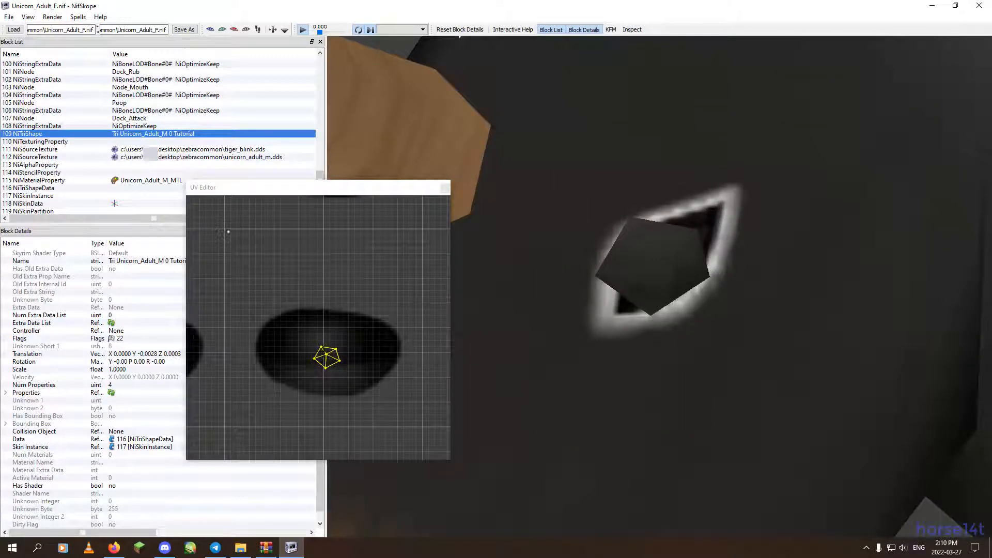
Scale up the eye pentagon UVs uniformly so they span most of the dark blink shape
middle_click_drag(326, 349, 316, 313)
left_click_drag(315, 318, 314, 319)
right_click(314, 319)
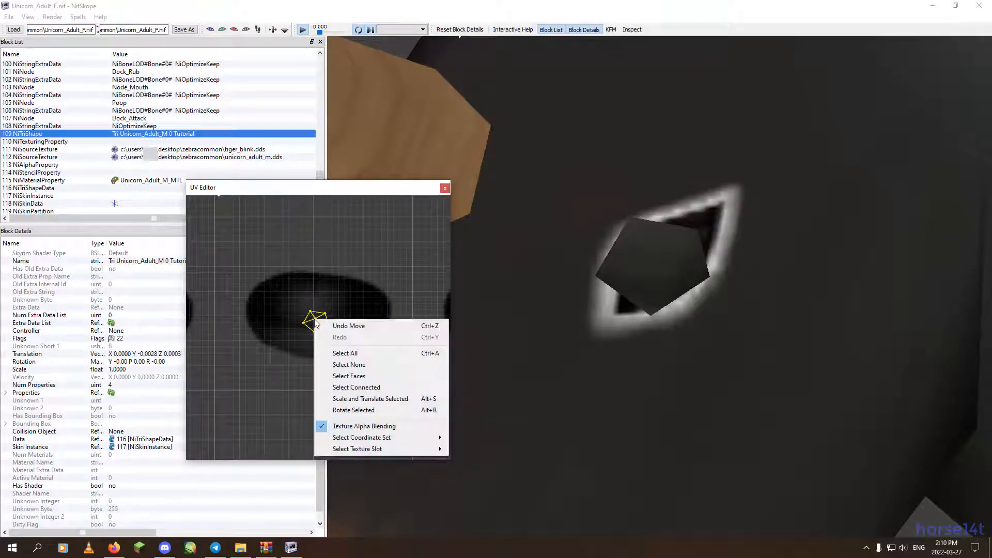
left_click(288, 324)
left_click(315, 321)
right_click(316, 321)
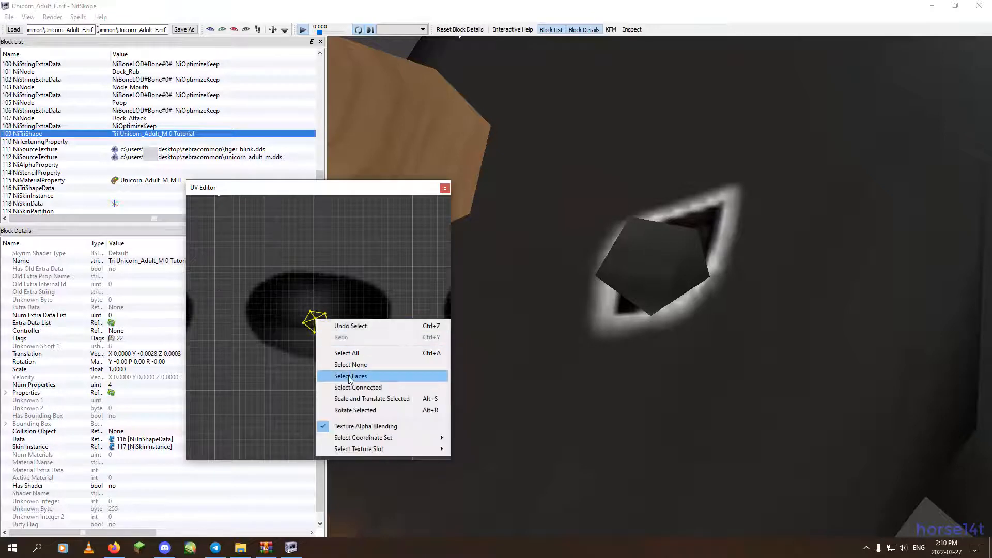
left_click(372, 398)
left_click(312, 307)
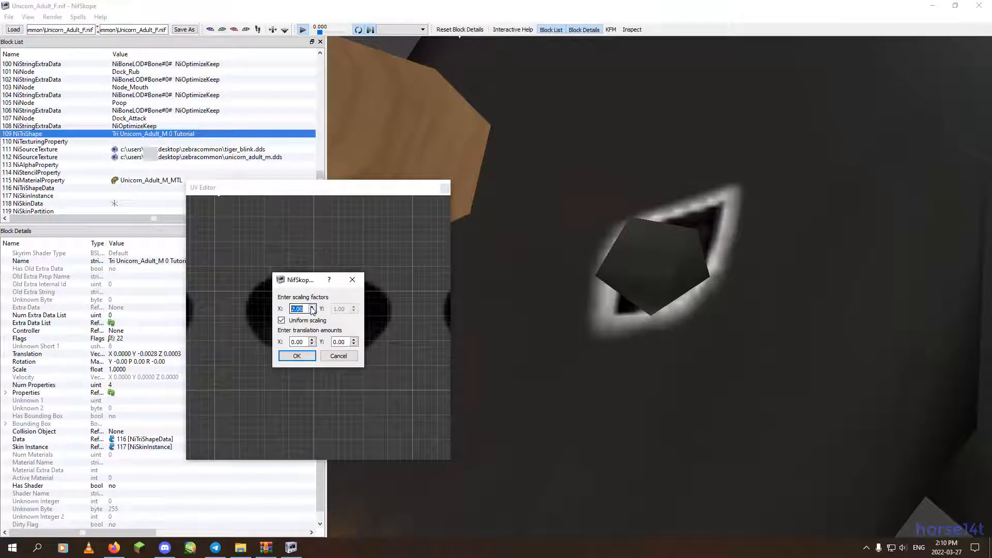
left_click_drag(301, 281, 398, 247)
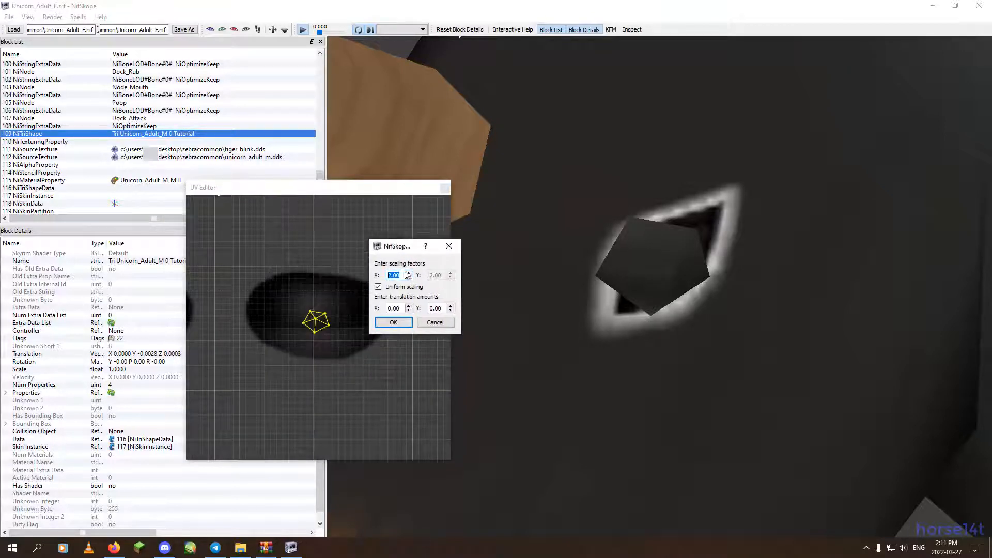
left_click(391, 322)
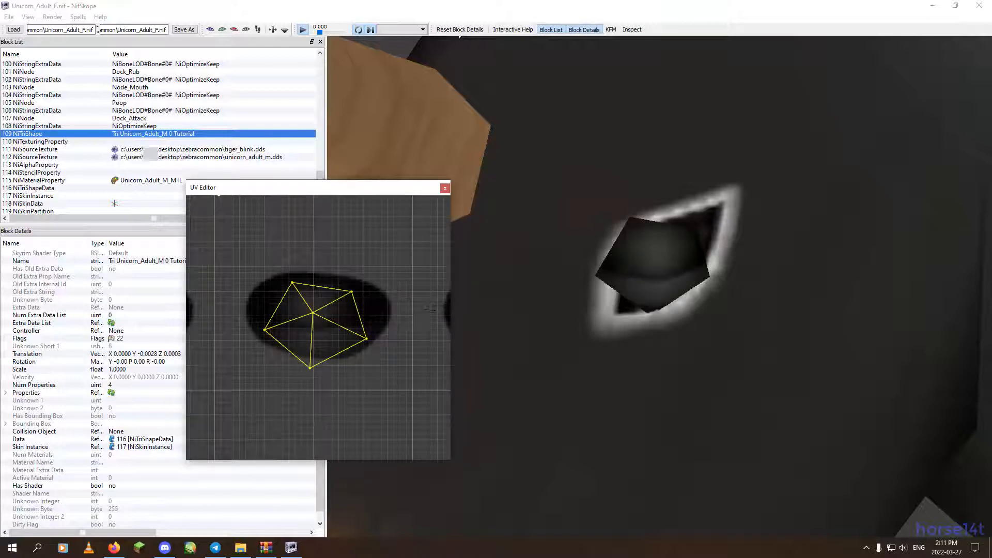
Test small moves of the eye pentagon UVs and settle them slightly higher inside the dark blink shape
left_click_drag(234, 255, 376, 381)
left_click_drag(312, 314, 315, 322)
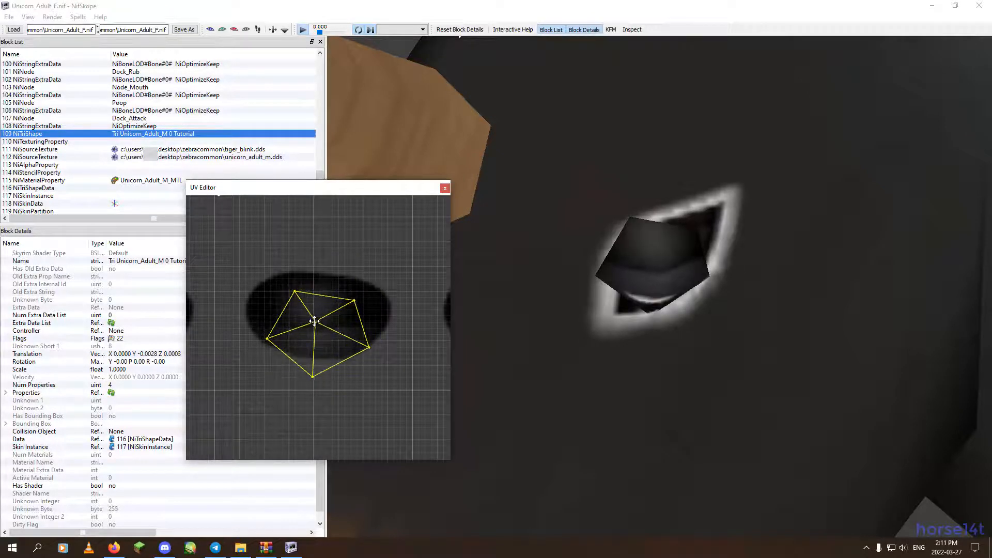
right_click(315, 324)
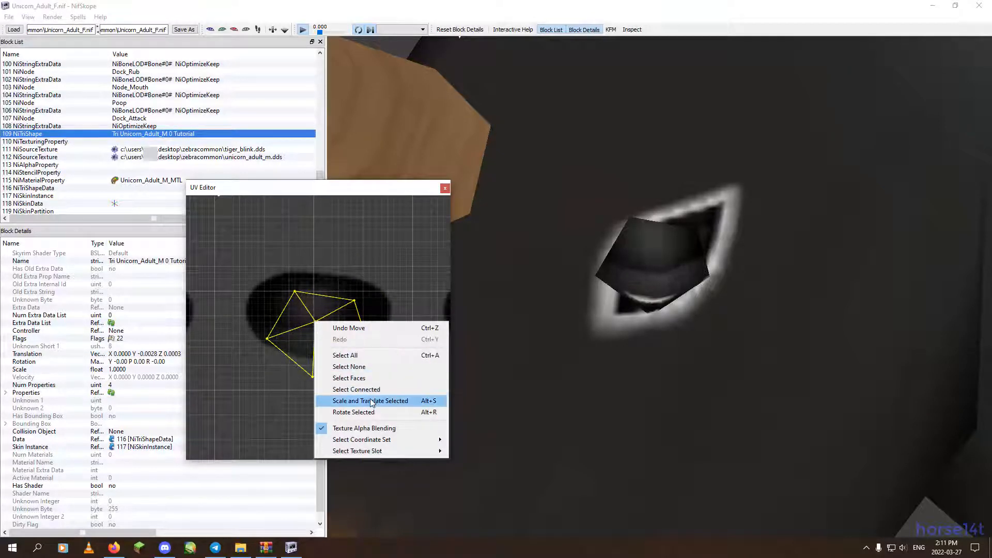
left_click(349, 366)
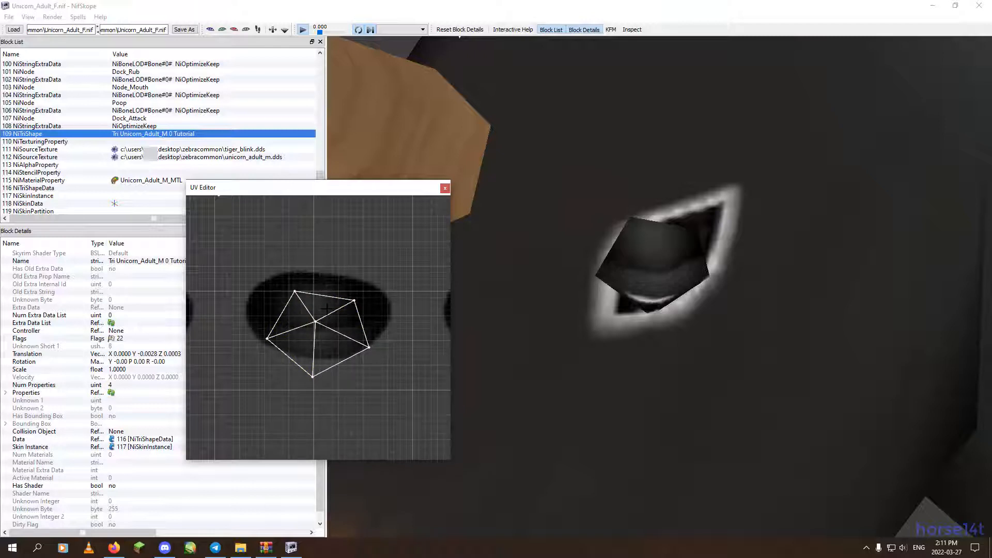
left_click_drag(330, 305, 327, 297)
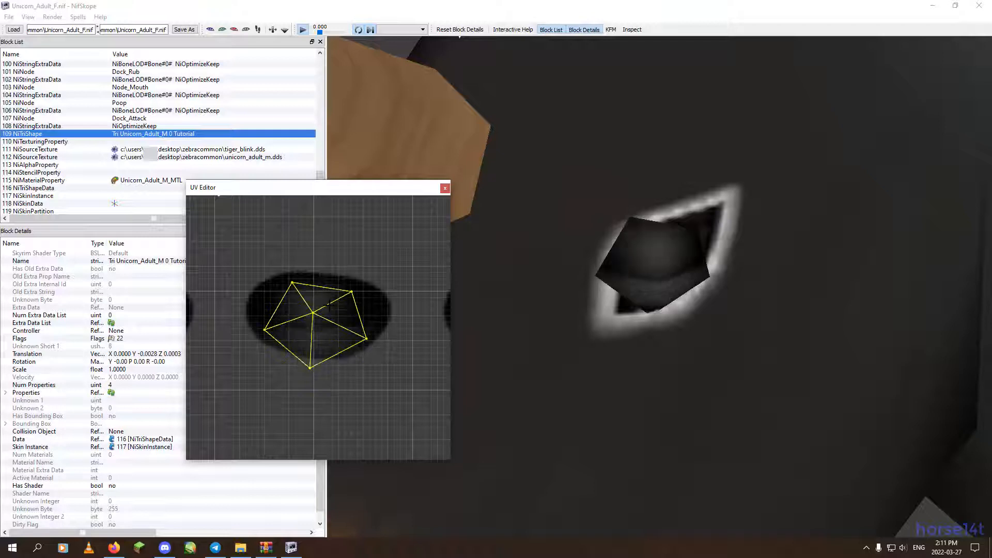
key("ctrl+z")
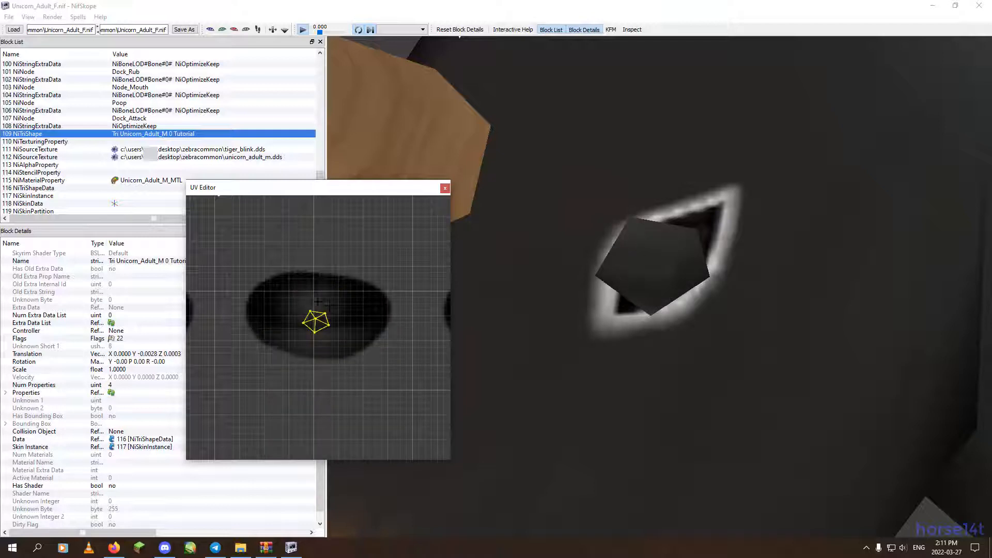
key("ctrl+z")
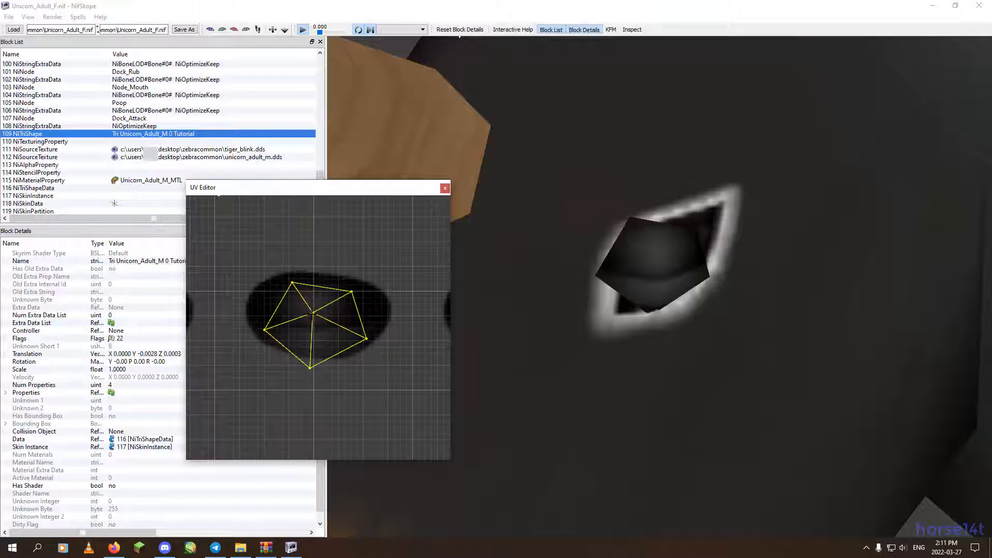
mouse_move(313, 313)
left_mouse_down()
mouse_move(314, 325)
mouse_move(315, 308)
left_mouse_up()
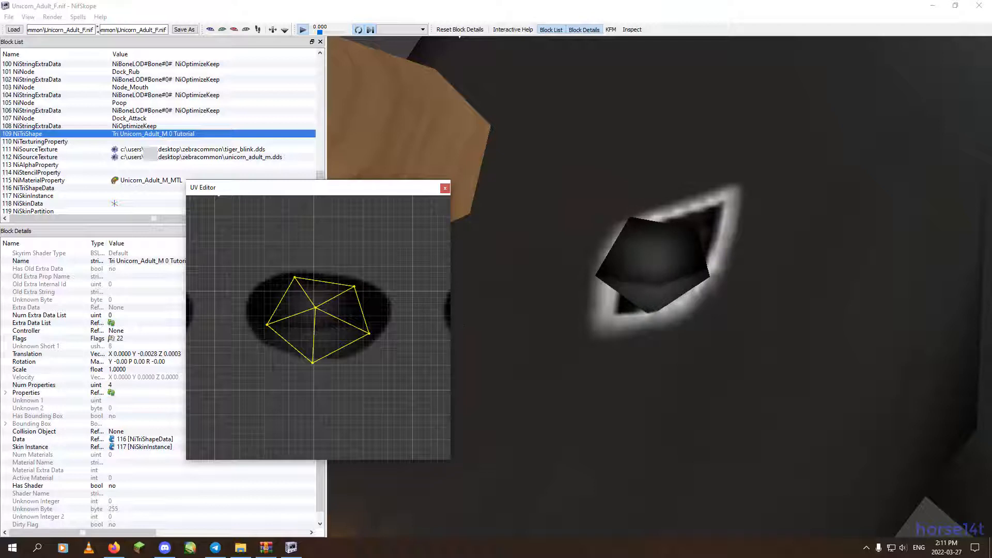
Try rotating the selected eye UVs by 20 degrees, keeping the blink shape in view, and undo the rotation
right_click(318, 309)
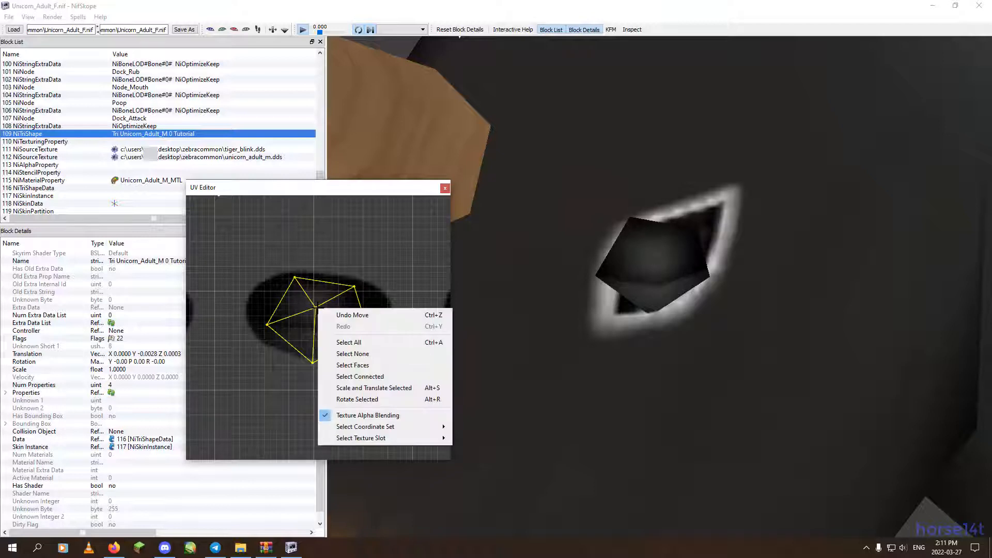
left_click(365, 399)
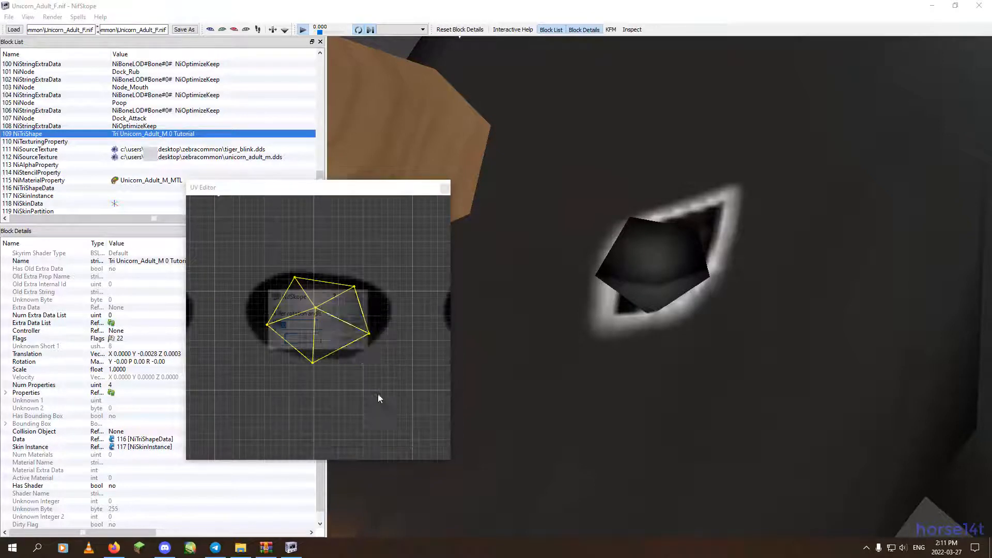
left_click(360, 322)
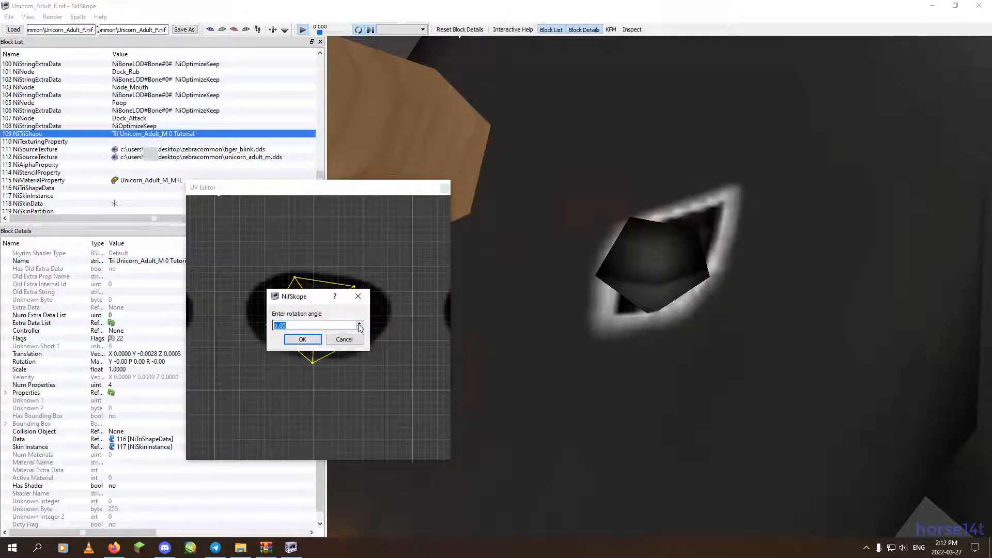
left_click(360, 322)
left_click_drag(308, 296, 454, 249)
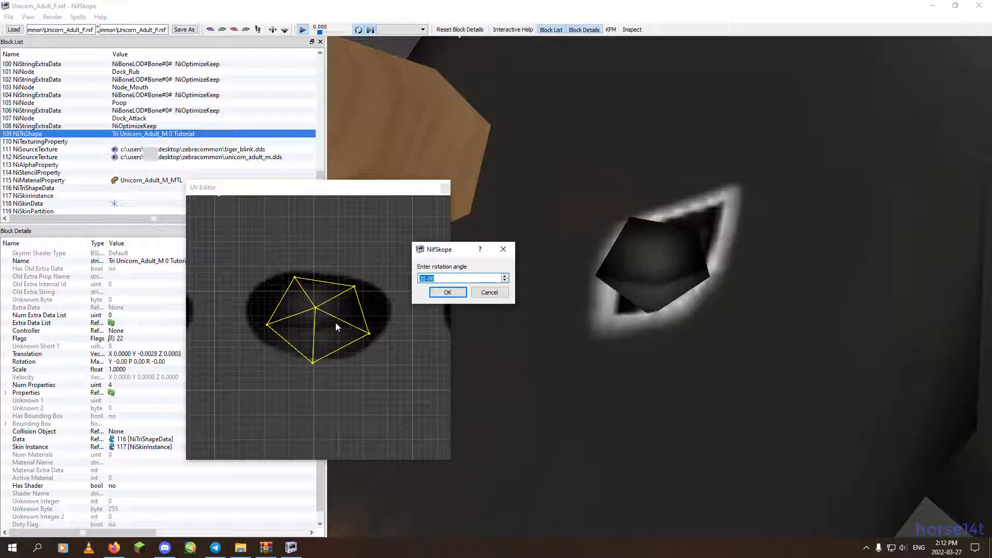
left_click(446, 292)
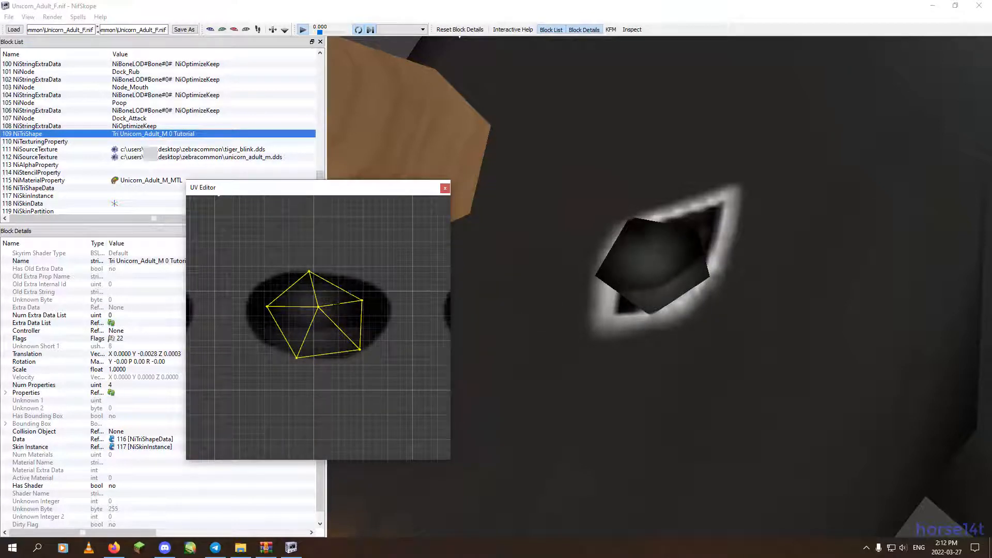
key("ctrl+z")
Try rotating the selected eye UVs by 40 degrees and undo the rotation
right_click(330, 306)
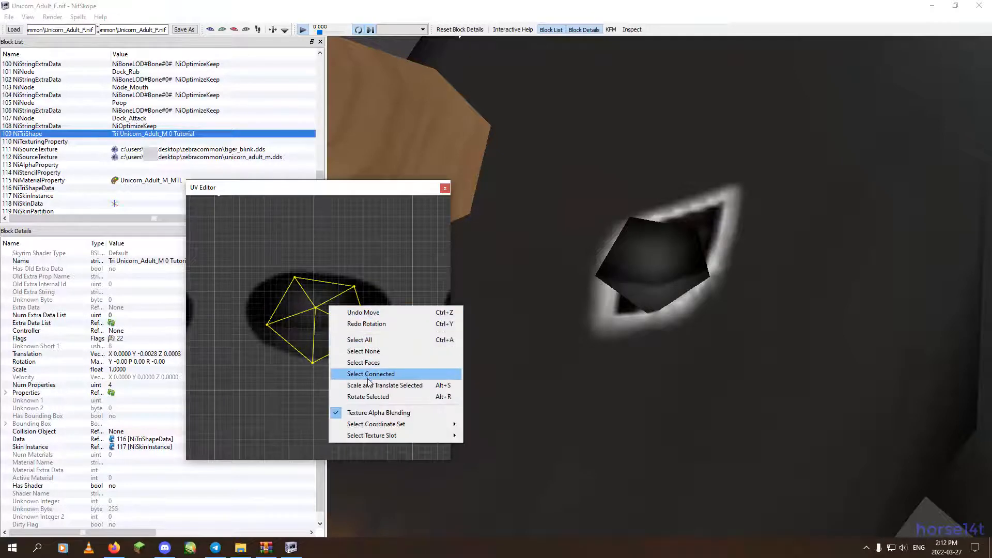
left_click(366, 397)
left_click(360, 323)
left_click(359, 323)
left_click(360, 323)
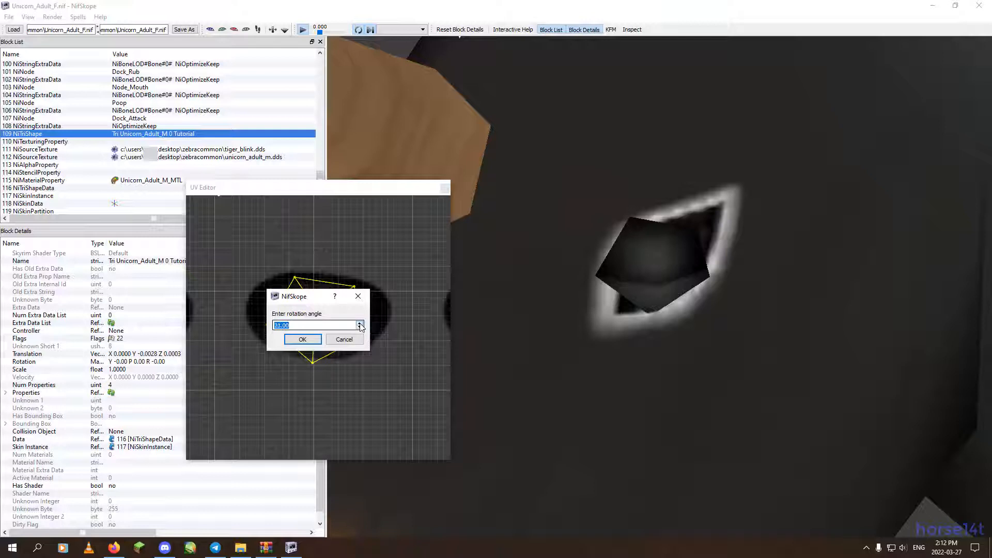
left_click(360, 323)
type("40")
left_click(303, 339)
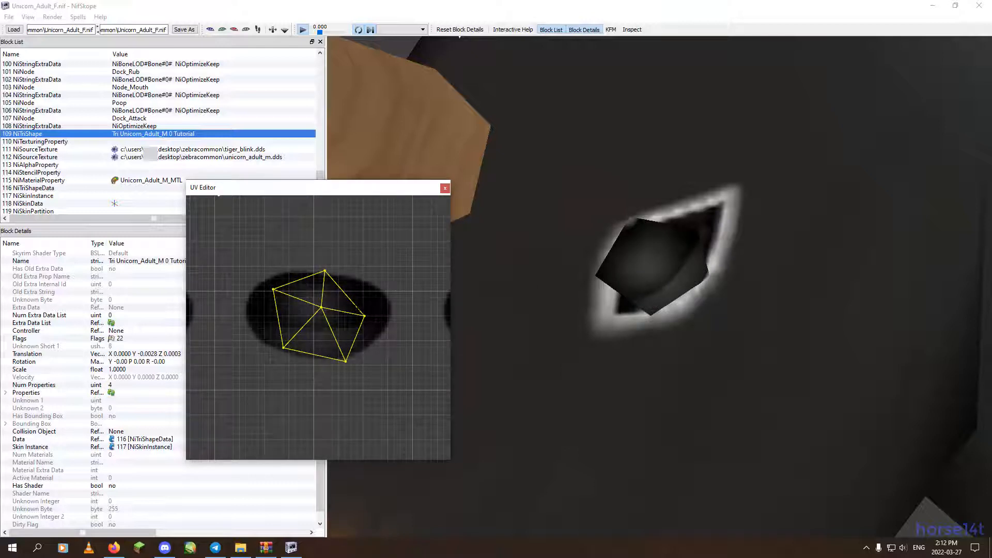
key("ctrl+z")
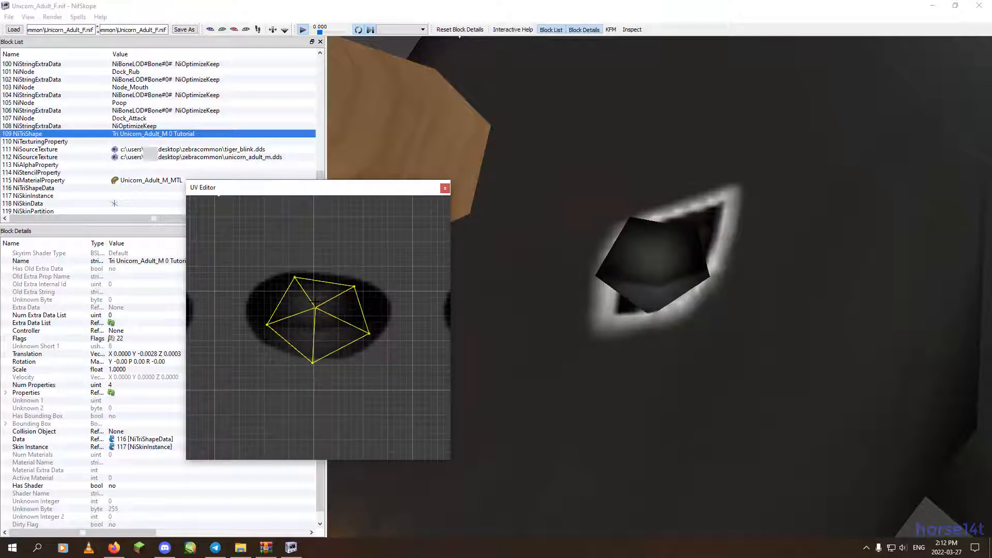
Rotate the selected eye pentagon UVs by 60 degrees, keeping the dialog clear of the blink shape
right_click(315, 304)
left_click(349, 393)
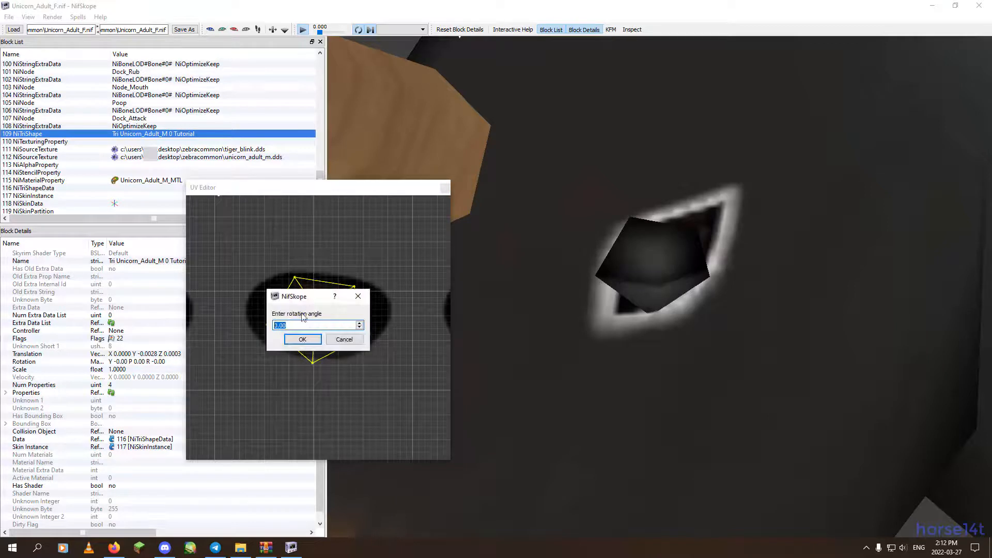
left_click_drag(312, 296, 467, 266)
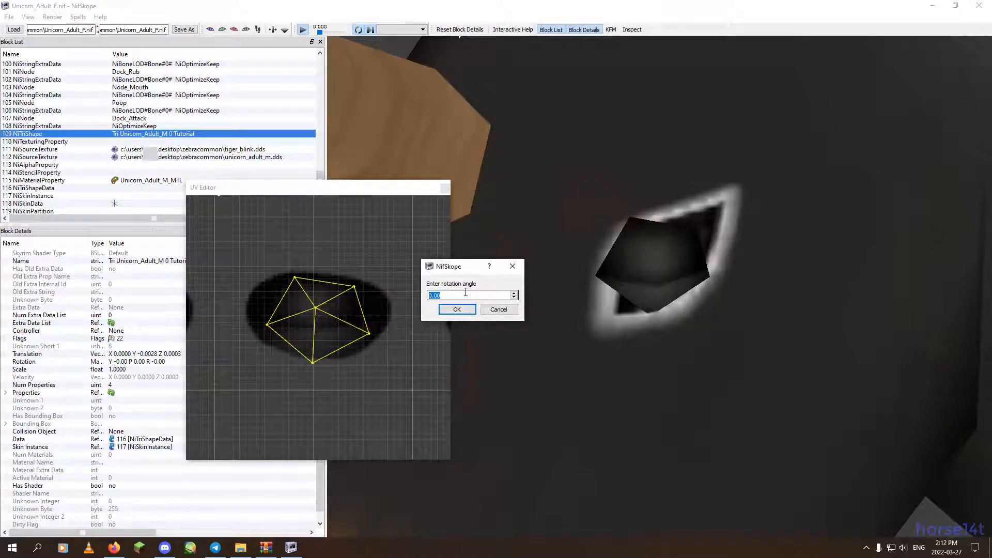
type("60")
left_click(453, 309)
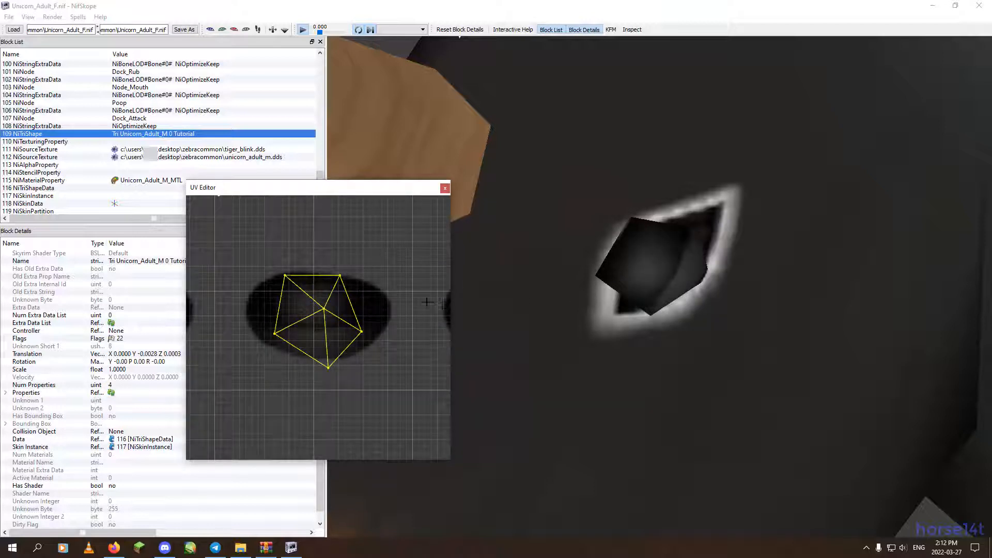
Rotate the selected eye pentagon UVs by a further 20 degrees
right_click(333, 299)
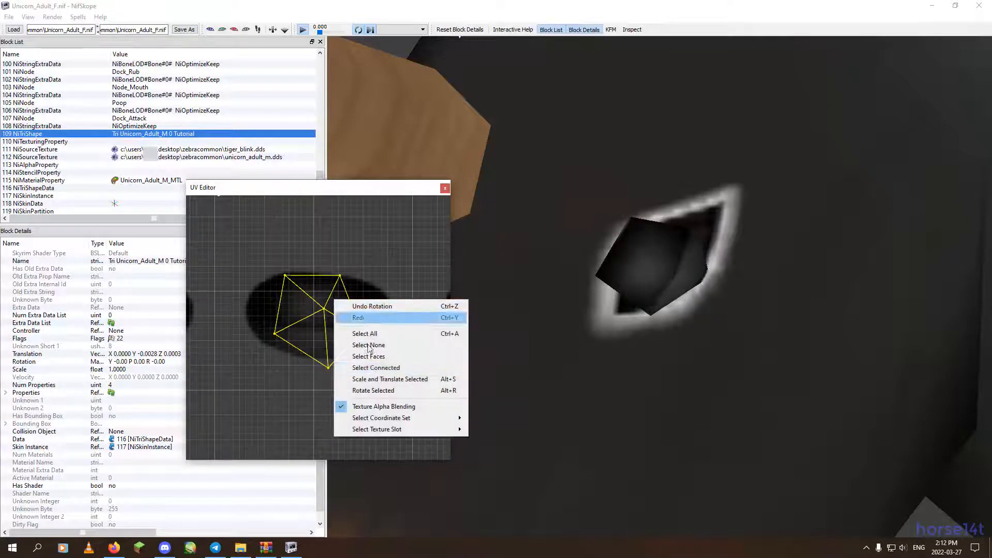
left_click(362, 390)
type("20")
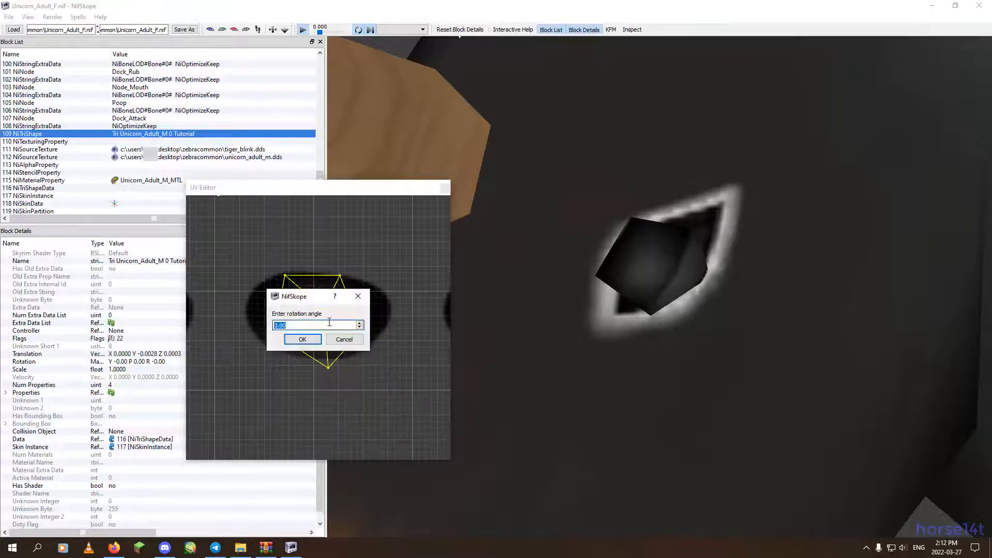
left_click(303, 339)
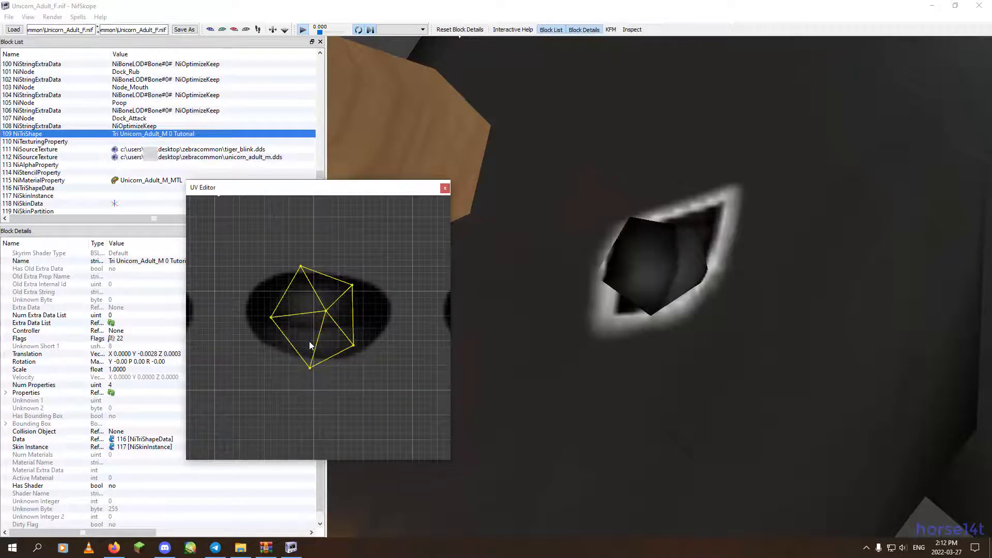
Rotate the eye pentagon UVs by another 40 degrees and nudge them slightly down in the dark blink shape
right_click(315, 319)
left_click(344, 408)
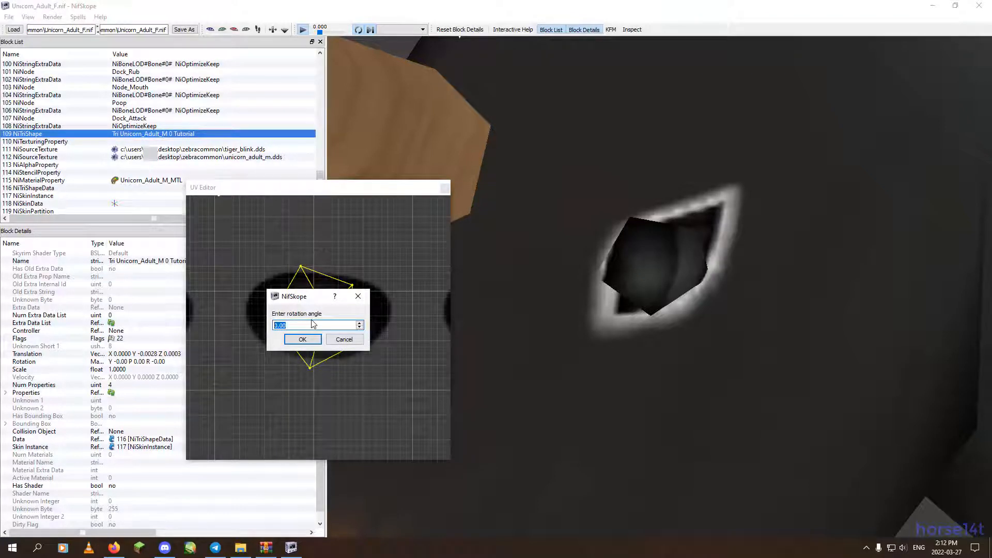
type("40")
left_click(306, 340)
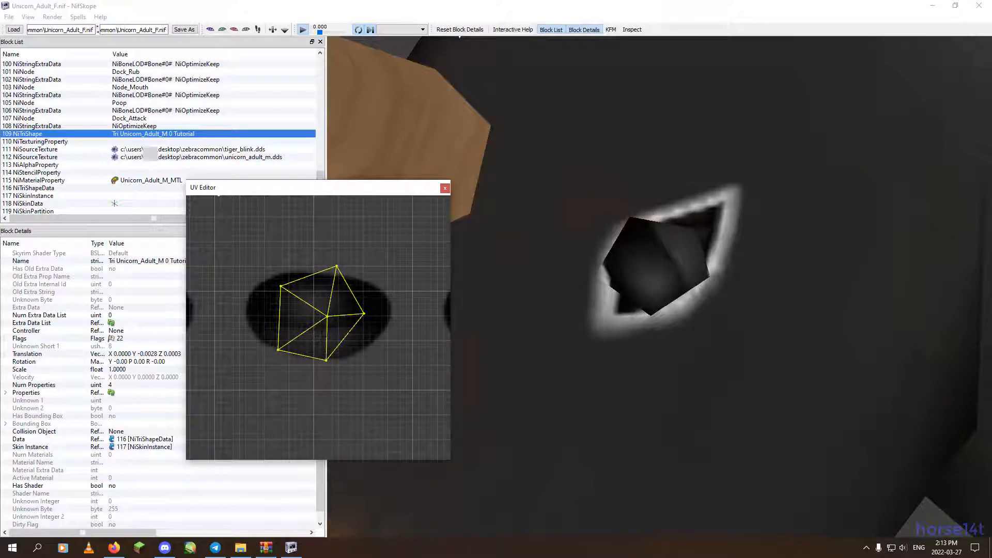
left_click_drag(328, 311, 327, 314)
Try turning the nudged eye pentagon UVs a further 40 degrees
right_click(338, 315)
left_click(365, 402)
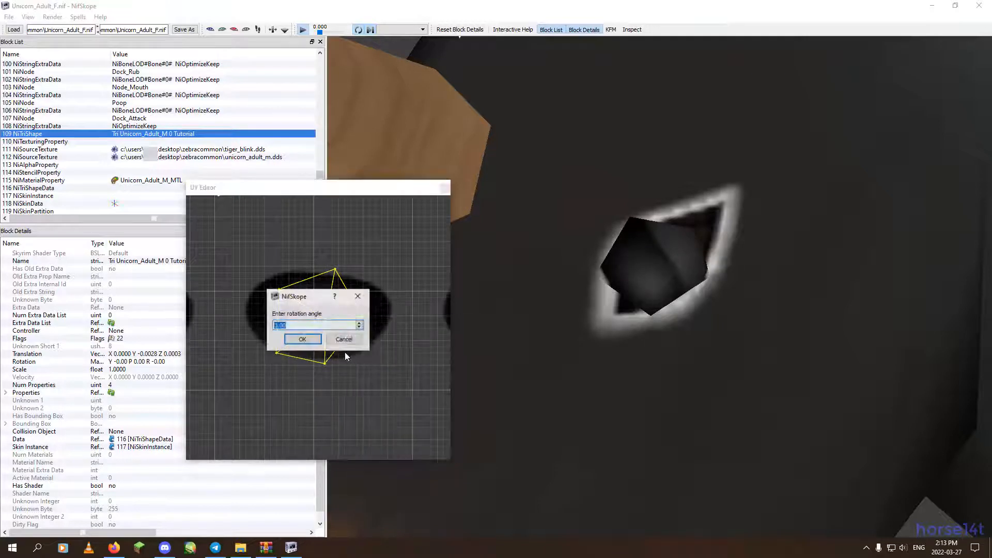
type("40")
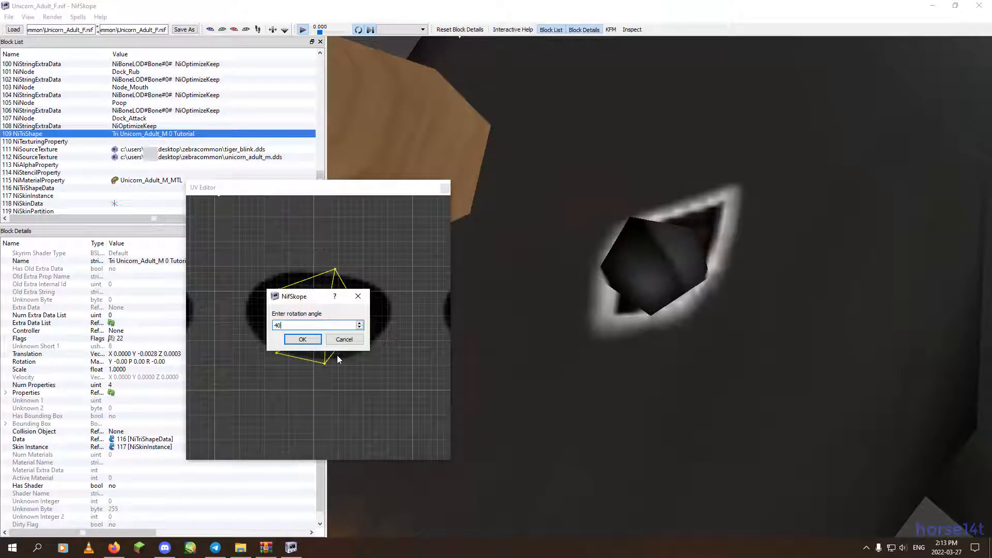
left_click(309, 341)
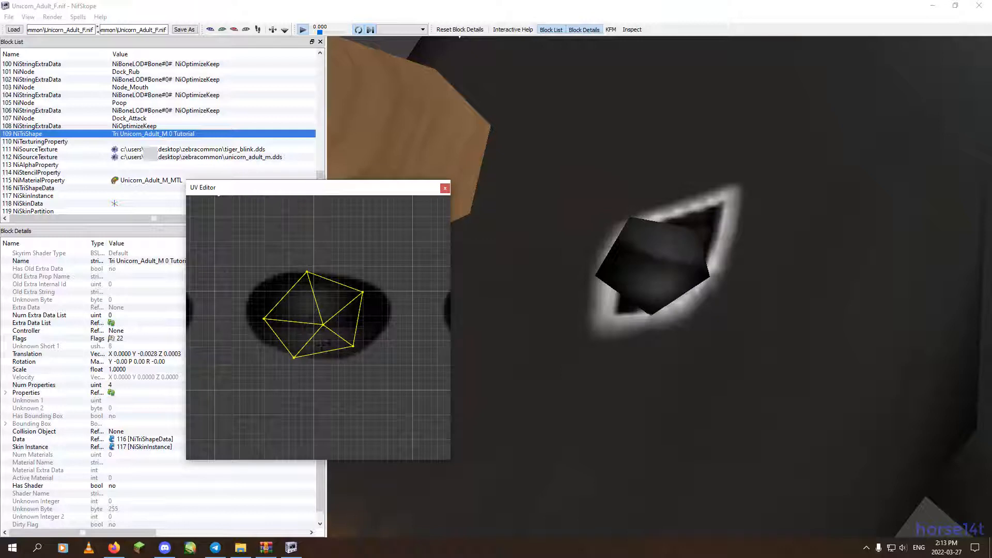
Try shifting the eye UVs and moving a lower corner point, and undo these edits together with the last rotation
left_click_drag(319, 323, 313, 325)
left_click(288, 357)
left_click_drag(287, 357, 354, 340)
left_click(349, 348)
key("ctrl+z")
key("ctrl+z")
key("ctrl+z")
key("ctrl+z")
key("ctrl+z")
key("ctrl+z")
key("ctrl+z")
key("ctrl+z")
Rotate the whole eye pentagon selection by 40 degrees again
right_click(342, 317)
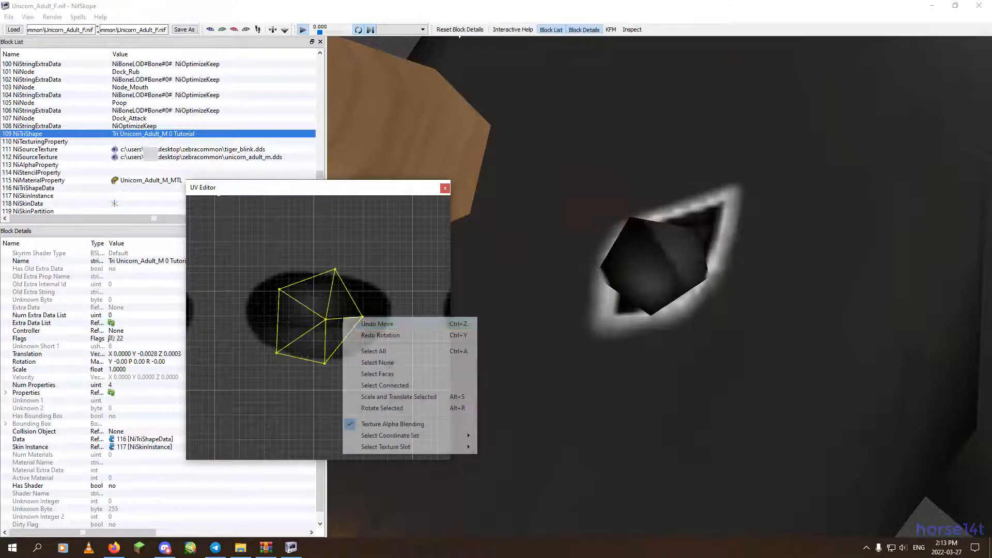
left_click(383, 408)
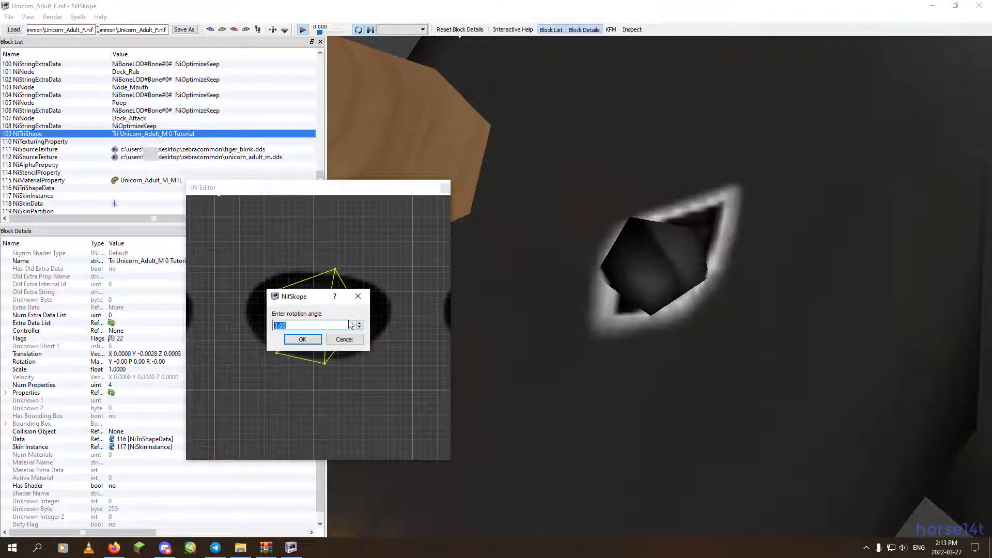
type("40")
left_click(303, 340)
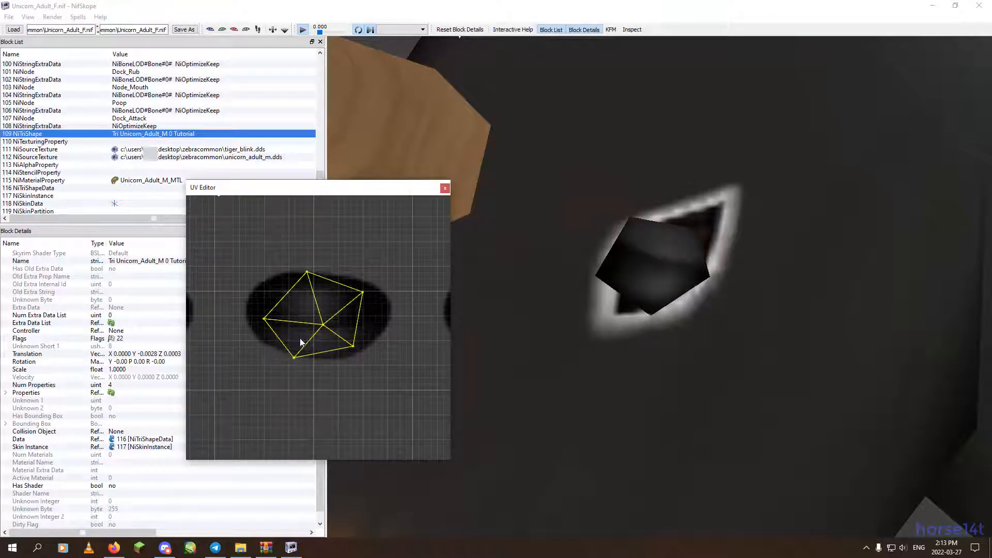
Rotate the eye pentagon UVs once more and move them slightly up to fit within the dark blink shape
right_click(345, 320)
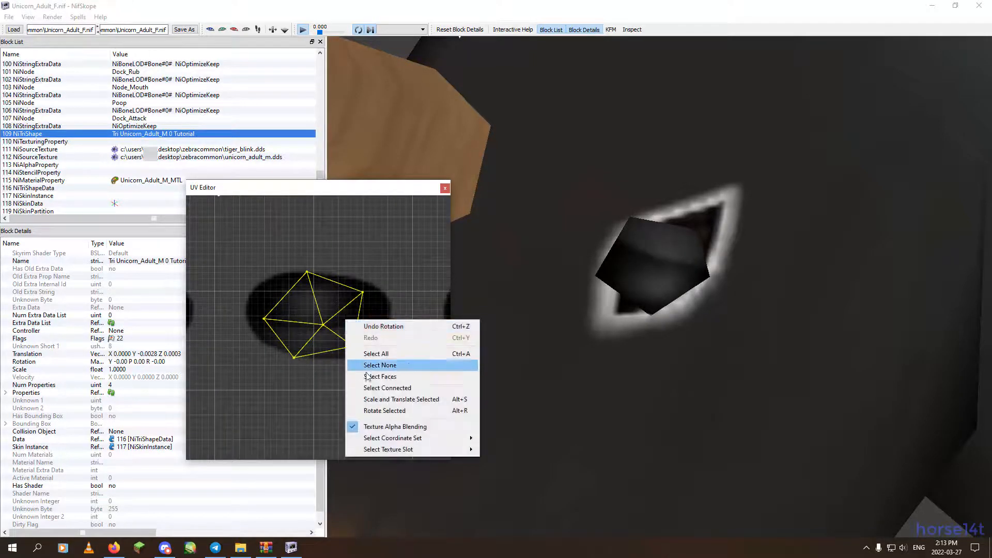
left_click(373, 410)
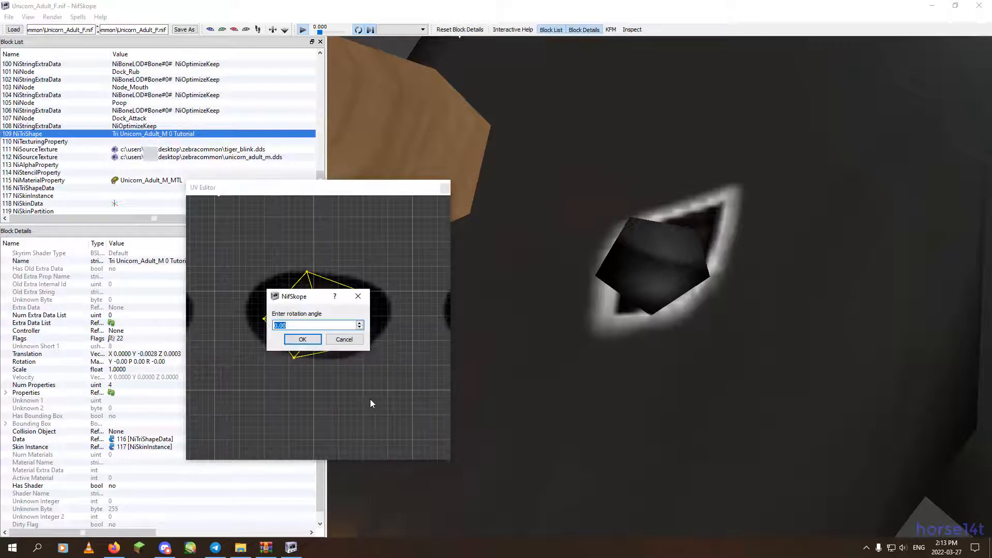
key("Return")
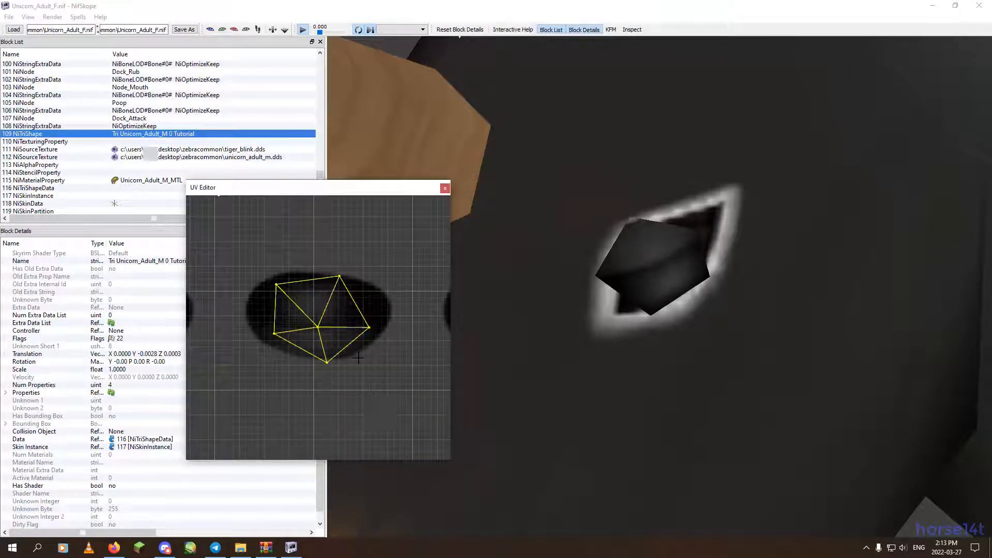
left_click_drag(318, 329, 317, 329)
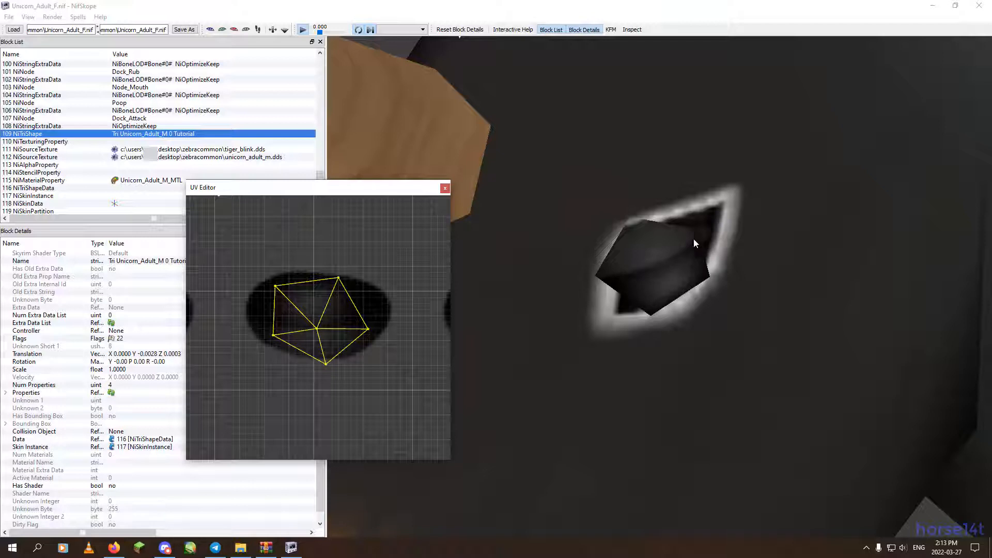
left_click_drag(317, 329, 320, 324)
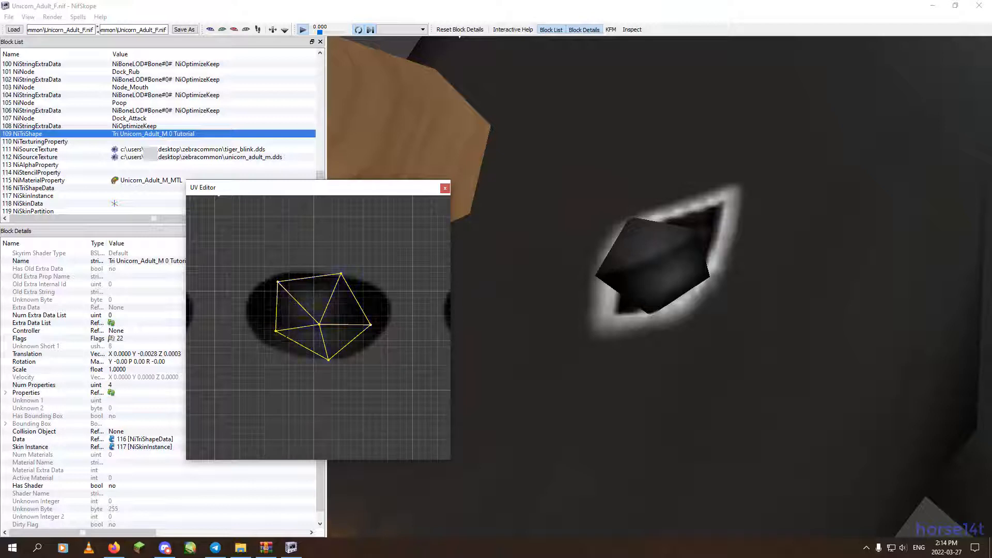
Pull the eye pentagon's lower-left UV point slightly inward, and shift the whole pentagon off the dark blink shape and back onto it
mouse_move(276, 333)
left_mouse_down()
mouse_move(265, 329)
mouse_move(284, 331)
left_mouse_up()
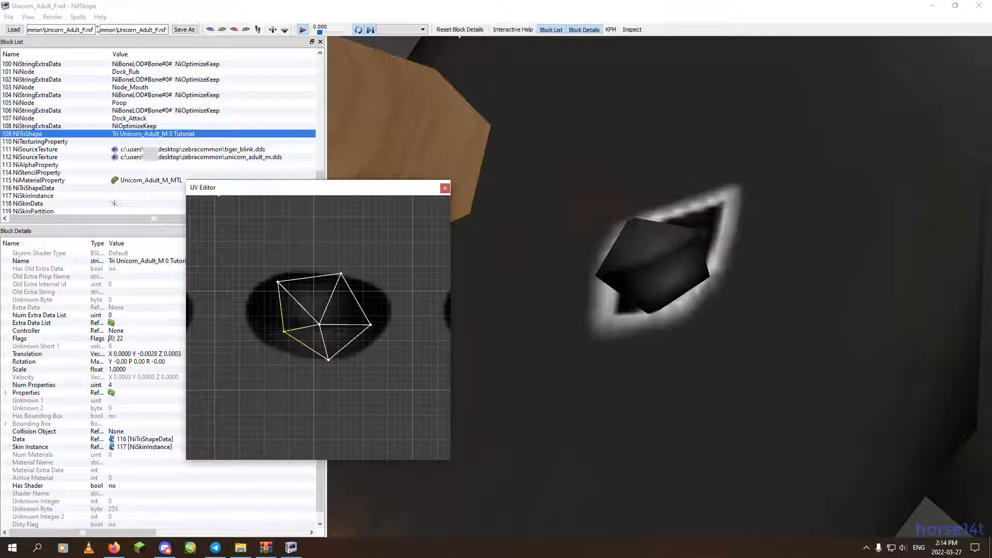
mouse_move(283, 331)
left_mouse_down()
mouse_move(222, 324)
mouse_move(115, 354)
mouse_move(285, 325)
left_mouse_up()
left_click_drag(248, 253, 425, 380)
left_click_drag(319, 324, 344, 428)
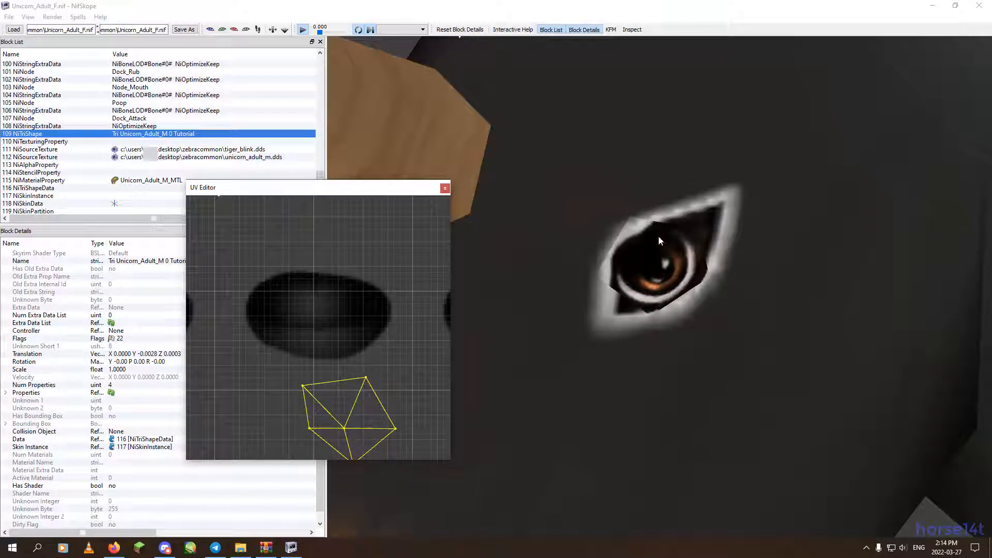
left_click_drag(681, 219, 701, 292)
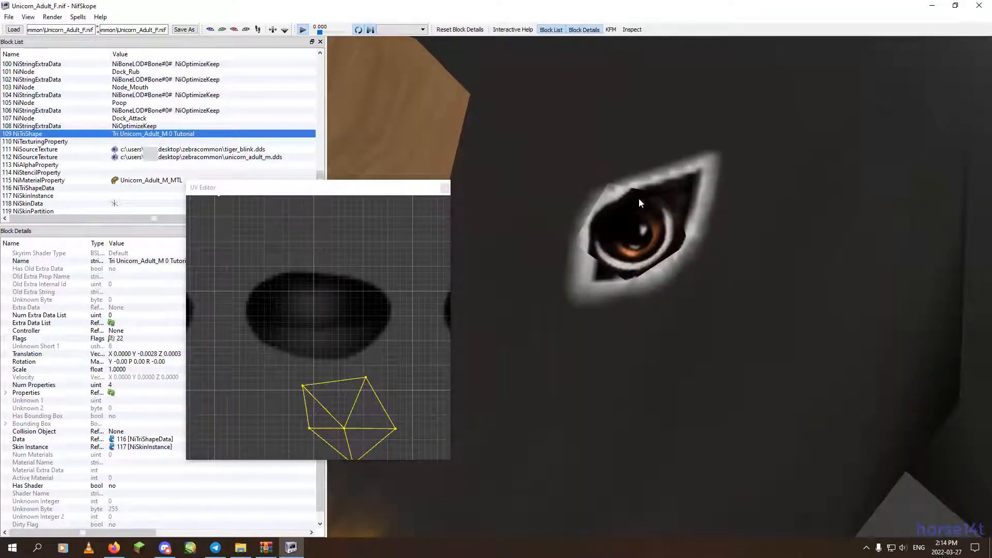
left_click_drag(347, 424, 316, 329)
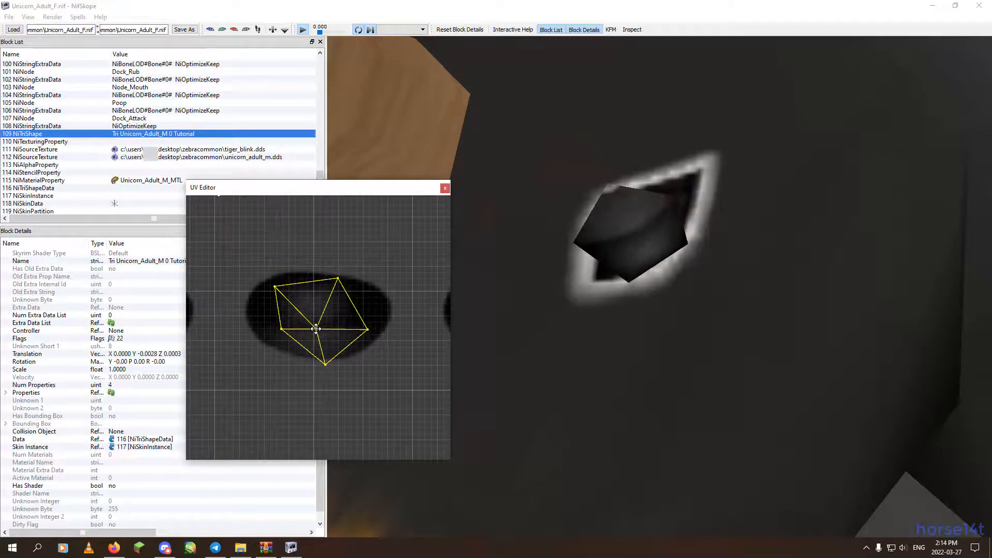
Pull the pentagon's lower-left UV point outward just beyond the left edge of the dark blink shape, undoing unsuitable moves
left_click_drag(259, 315, 306, 352)
left_click_drag(255, 315, 290, 344)
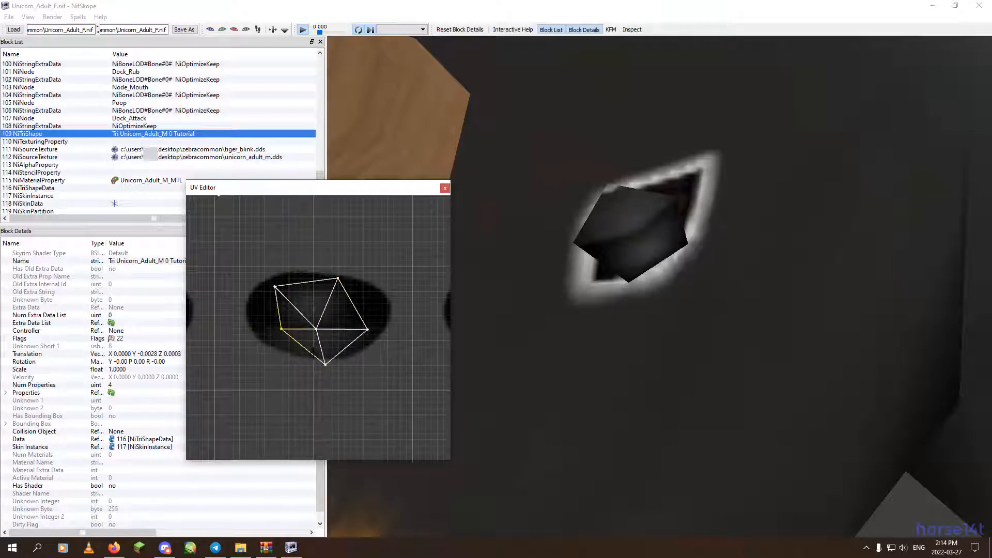
left_click_drag(259, 312, 282, 328)
left_click_drag(233, 299, 274, 336)
left_click(273, 325)
left_click_drag(281, 330, 246, 333)
key("ctrl+z")
left_click_drag(281, 330, 241, 320)
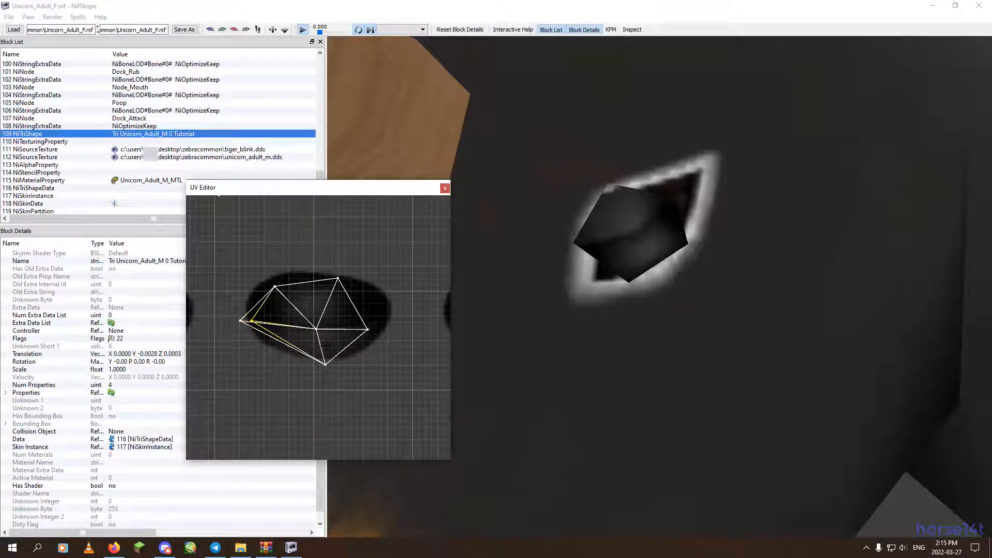
key("ctrl+z")
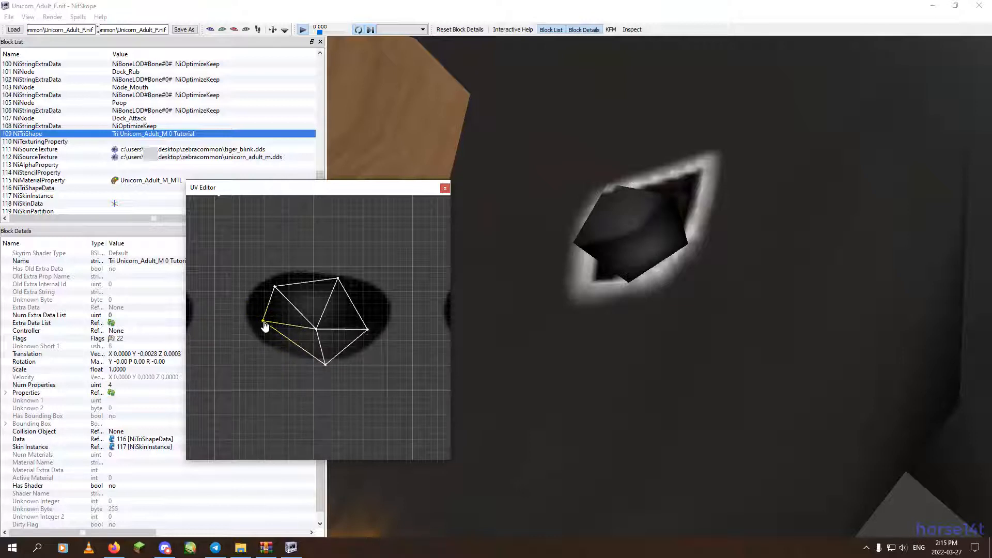
left_click_drag(262, 324, 234, 320)
Spread the two upper, right and bottom UV points outward so the pentagon encloses the dark blink shape, and nudge the centre point
mouse_move(252, 264)
left_mouse_down()
mouse_move(290, 303)
mouse_move(231, 259)
mouse_move(249, 270)
left_mouse_up()
left_click_drag(312, 261, 358, 273)
left_click_drag(348, 315, 406, 365)
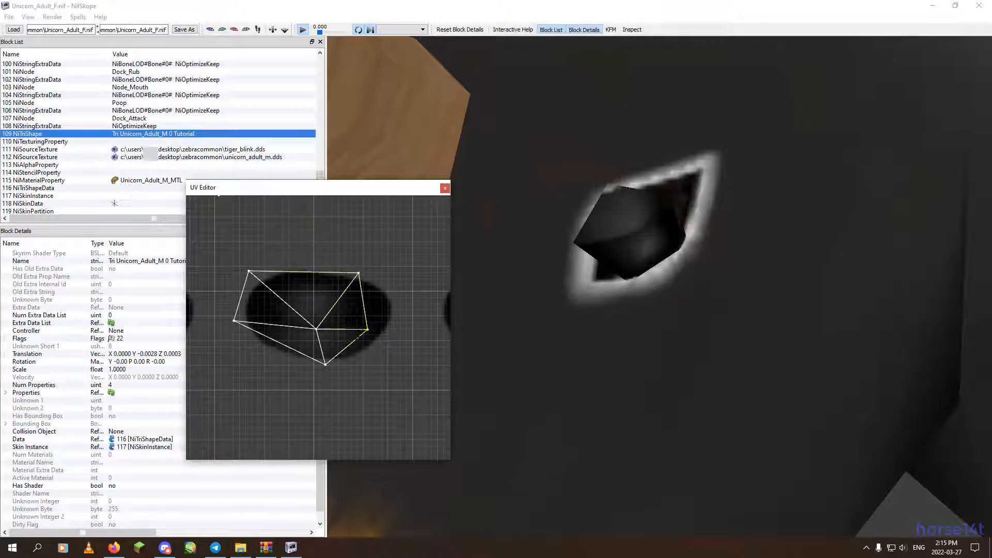
left_click_drag(369, 336, 405, 333)
left_click_drag(308, 347, 320, 376)
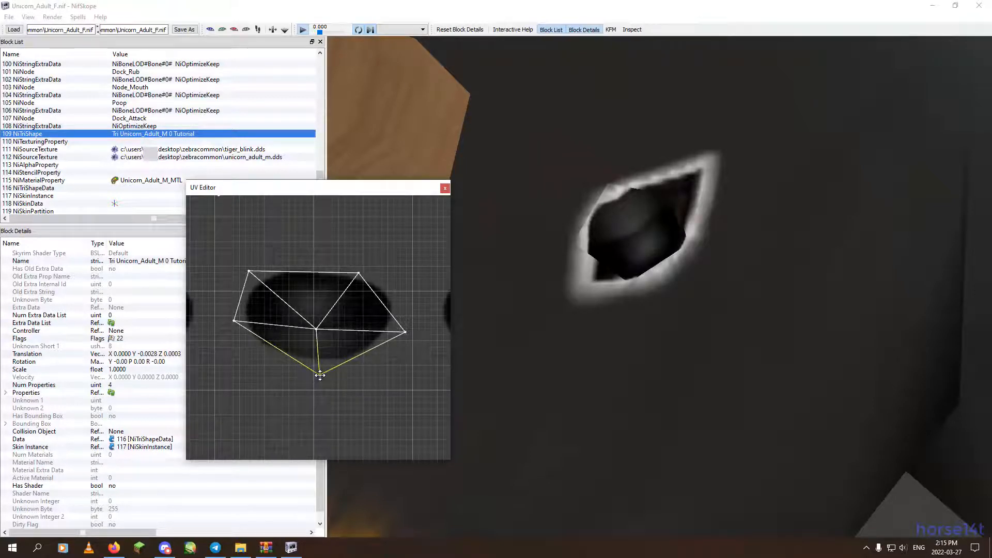
left_click(317, 329)
mouse_move(316, 327)
left_mouse_down()
mouse_move(309, 323)
mouse_move(312, 334)
mouse_move(307, 325)
mouse_move(315, 329)
left_mouse_up()
Nudge the two upper UV points slightly, and lower the pentagon's left and right corner points around the blink shape
left_click_drag(641, 203, 606, 228)
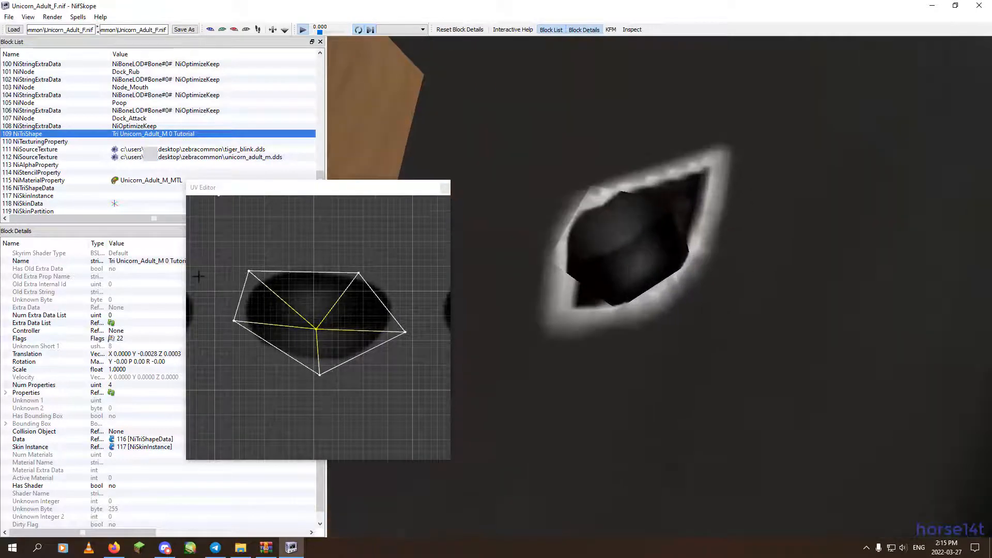
left_click(250, 270)
left_click_drag(250, 271, 252, 270)
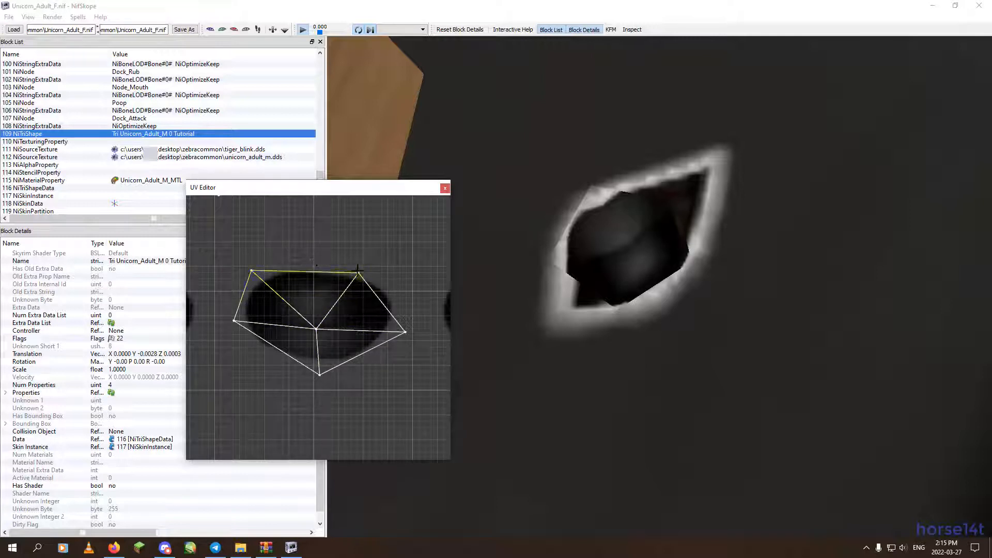
left_click_drag(358, 271, 362, 277)
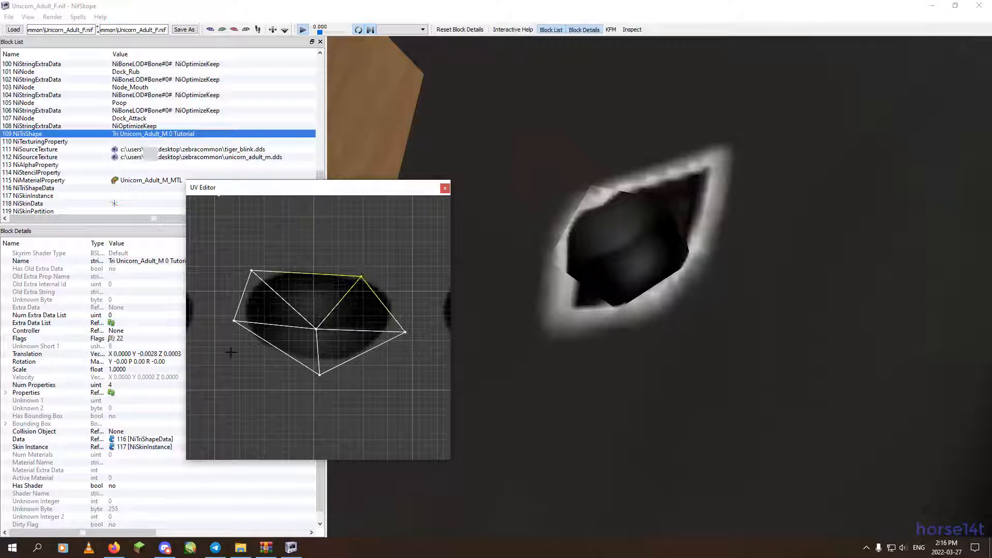
left_click(234, 321)
left_click_drag(234, 321, 232, 328)
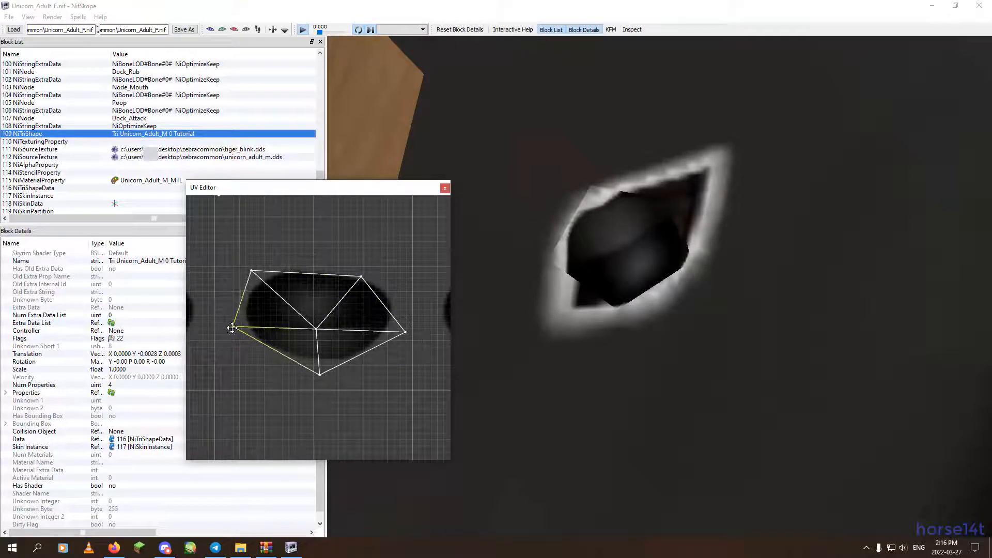
left_click_drag(391, 324, 397, 348)
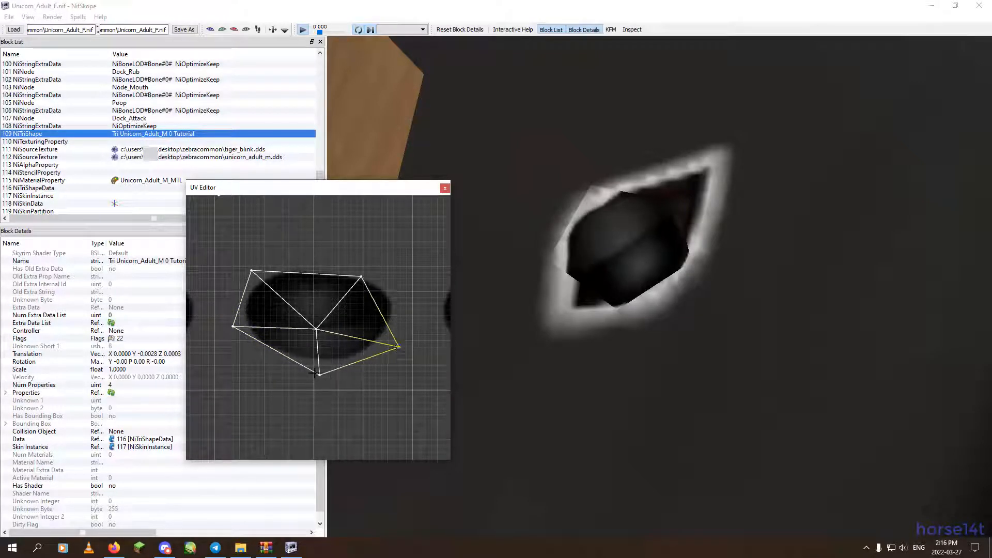
Check the blink texture on both eyes, and move the pentagon's right corner UV point well below the dark blink shape
left_click_drag(550, 304, 668, 285)
scroll(577, 305, "down", 5)
scroll(672, 285, "up", 4)
scroll(657, 299, "up", 3)
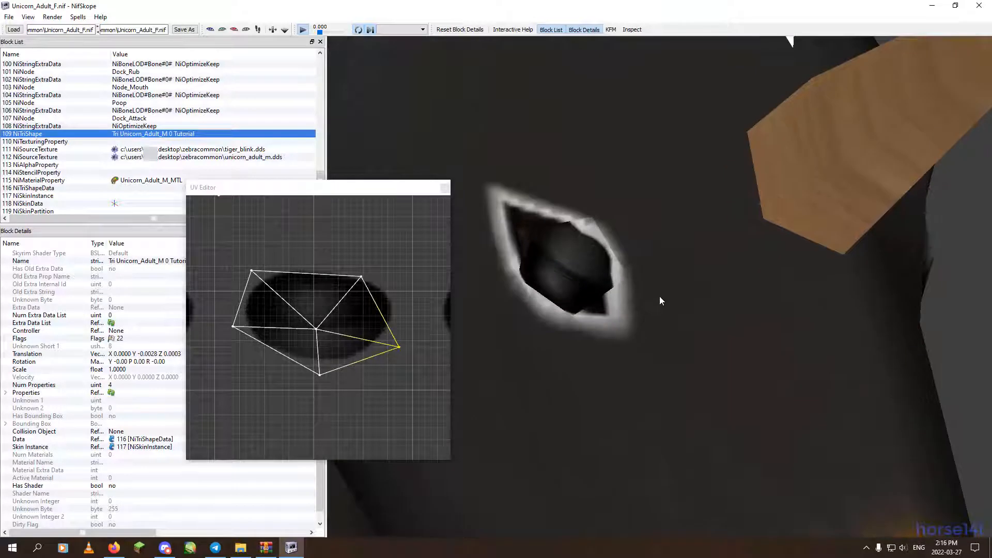
left_click_drag(665, 333, 554, 262)
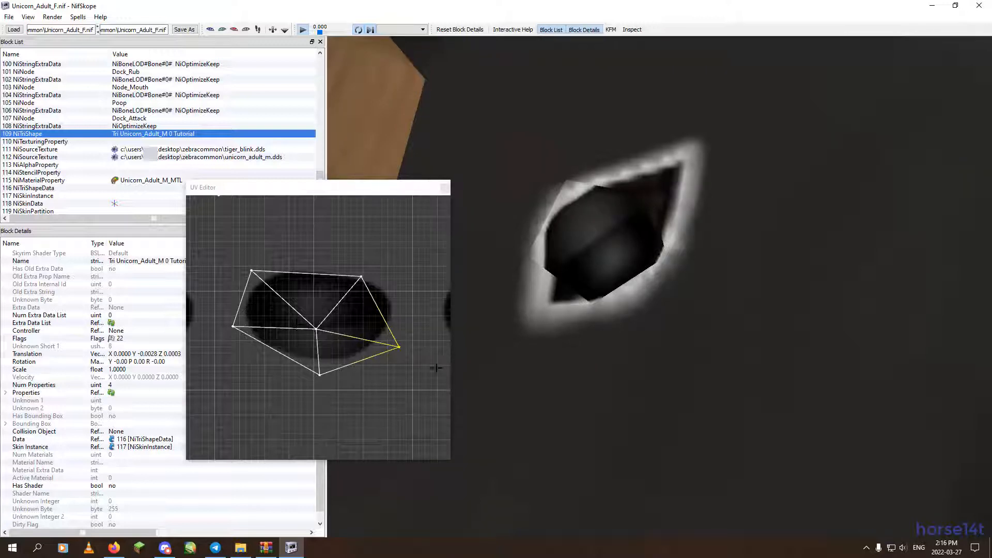
left_click(401, 345)
left_click_drag(400, 348, 404, 390)
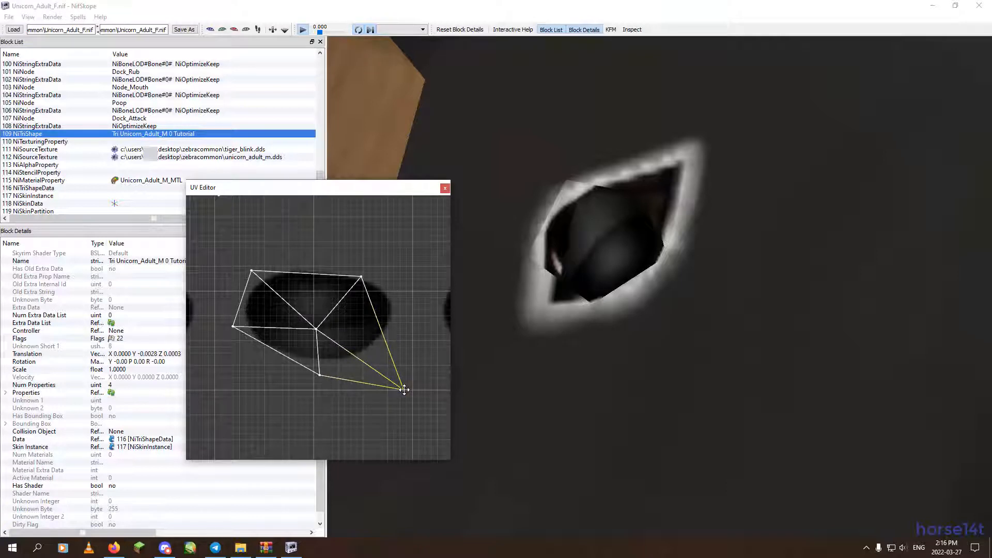
Move the upper-right UV point out to the blink shape's right edge, shift the bottom point left, and raise the left point slightly
left_click_drag(333, 258, 391, 281)
left_click_drag(233, 260, 261, 284, "shift")
left_click_drag(279, 355, 306, 373, "shift")
left_click(240, 328)
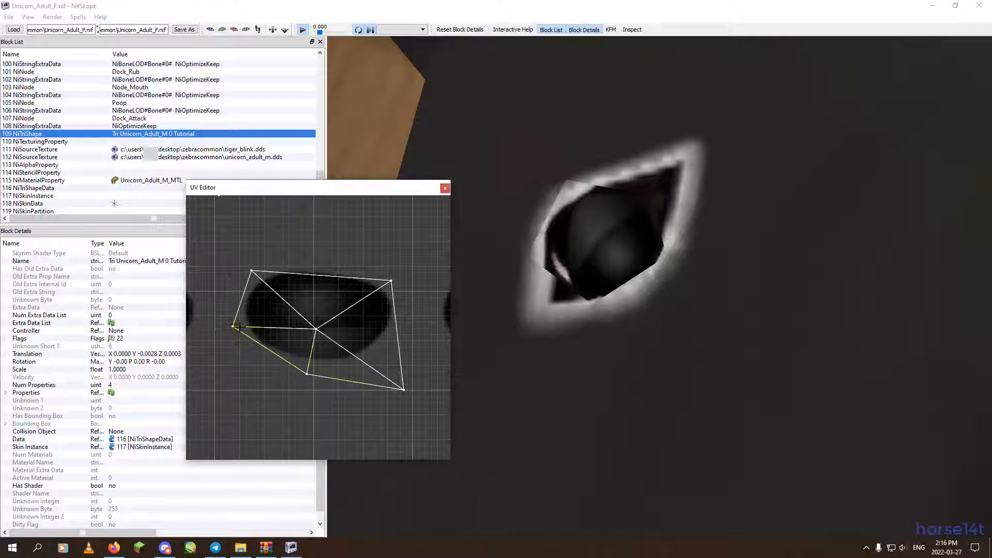
mouse_move(233, 331)
left_mouse_down()
mouse_move(233, 313)
mouse_move(227, 320)
left_mouse_up()
Bring the lower-right UV point closer to the blink shape, and fine-tune the upper-right and bottom points
mouse_move(385, 370)
left_mouse_down()
mouse_move(432, 408)
mouse_move(385, 345)
mouse_move(381, 367)
left_mouse_up()
mouse_move(383, 270)
left_mouse_down()
mouse_move(395, 286)
mouse_move(377, 271)
mouse_move(387, 281)
left_mouse_up()
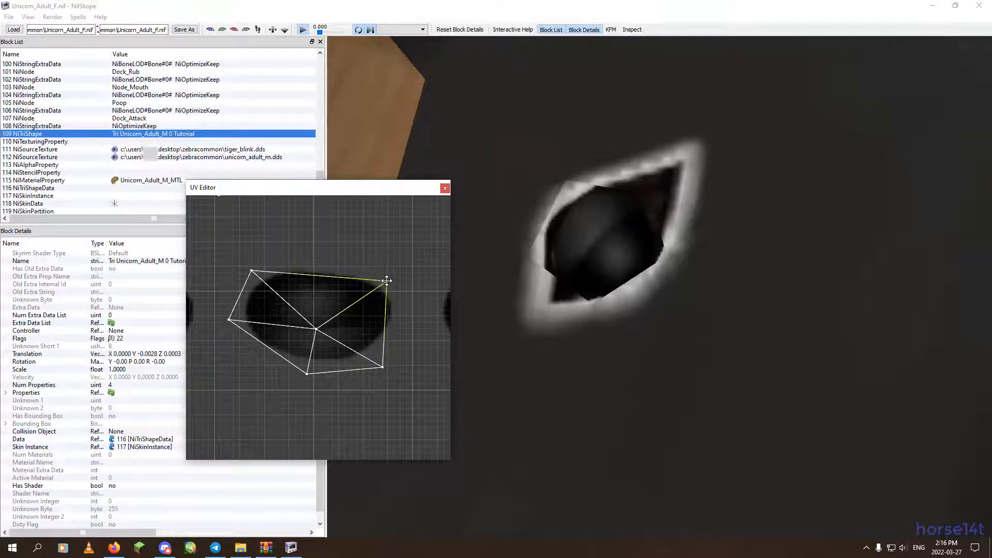
mouse_move(381, 368)
left_mouse_down()
mouse_move(398, 359)
mouse_move(386, 375)
left_mouse_up()
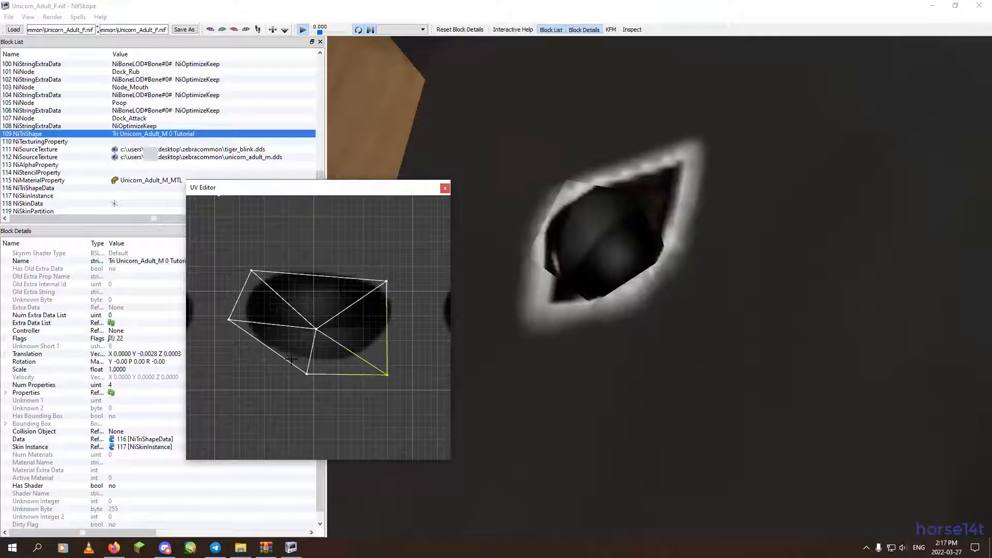
mouse_move(307, 374)
left_mouse_down()
mouse_move(294, 368)
mouse_move(302, 370)
left_mouse_up()
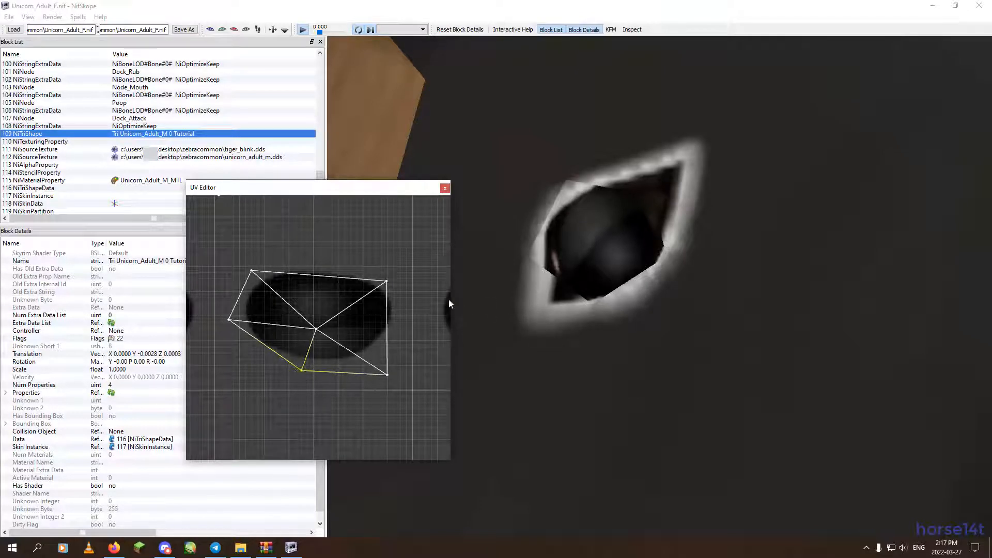
Try rotating the whole eye pentagon selection by 20 degrees, and undo the rotation
left_click_drag(208, 237, 449, 419)
right_click(312, 340)
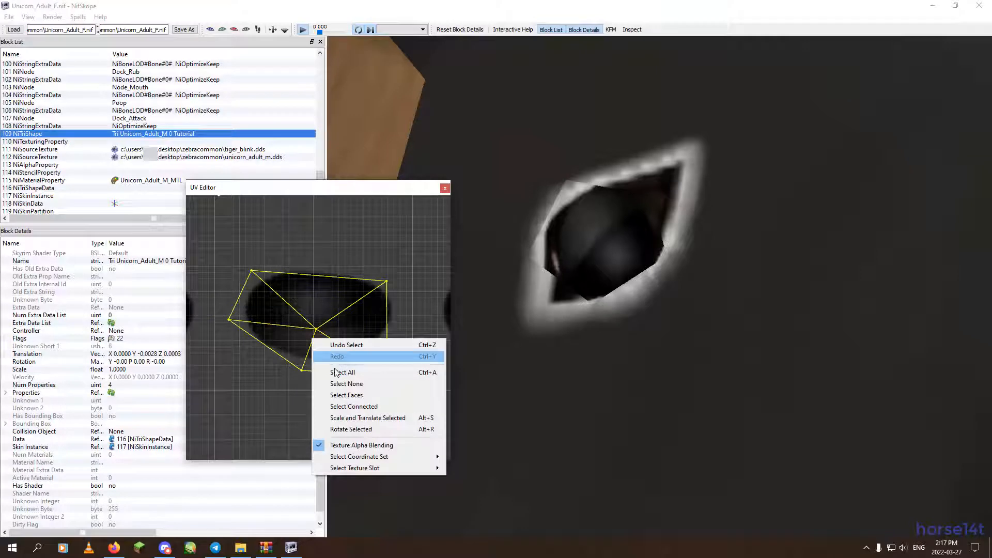
left_click(356, 429)
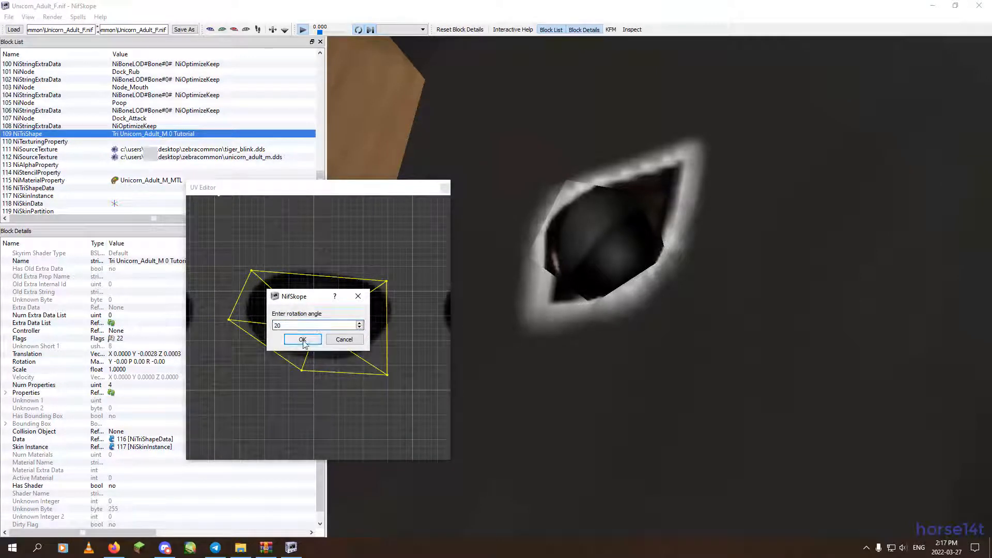
left_click(303, 339)
key("ctrl+z")
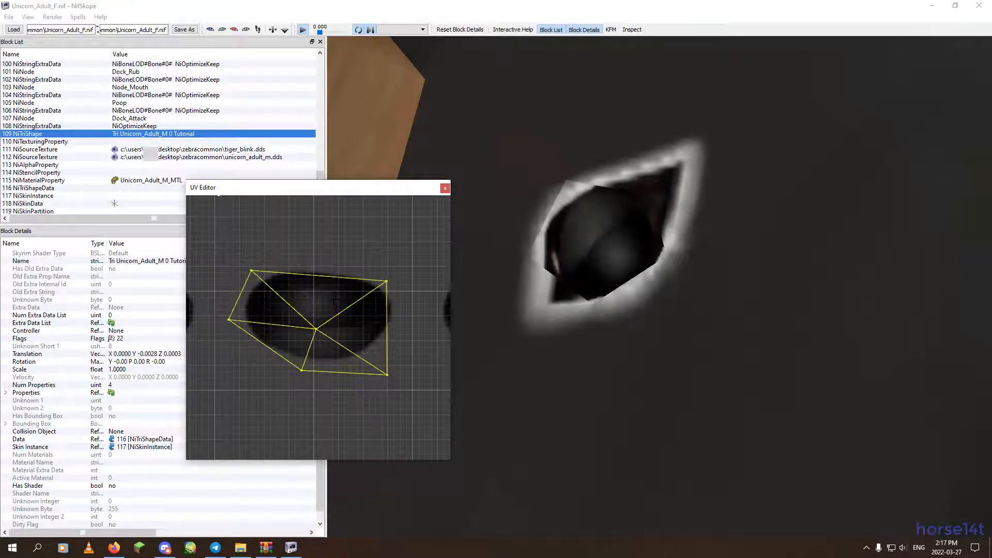
Rotate the whole eye pentagon selection by 10 degrees and move it slightly up and left over the blink shape
right_click(316, 328)
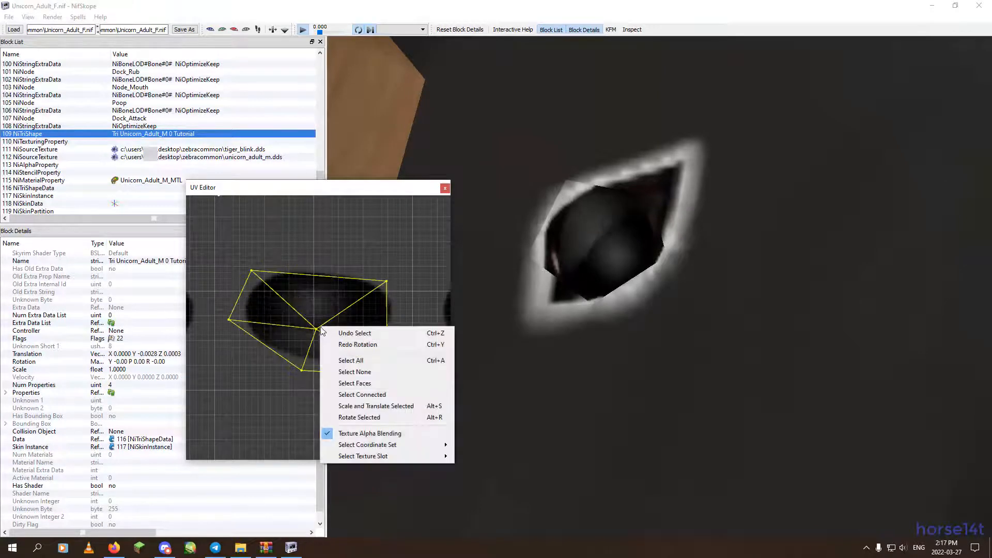
left_click(360, 418)
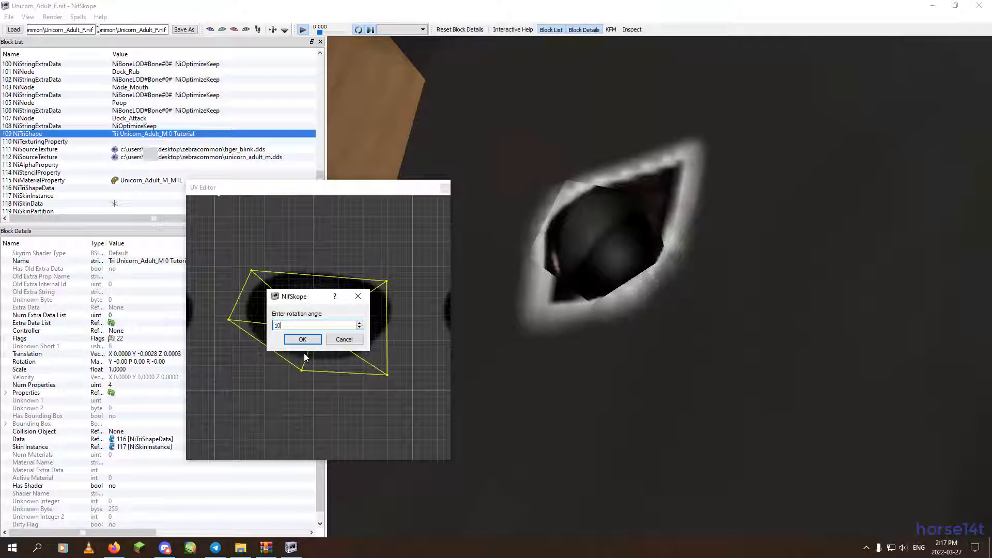
left_click(304, 341)
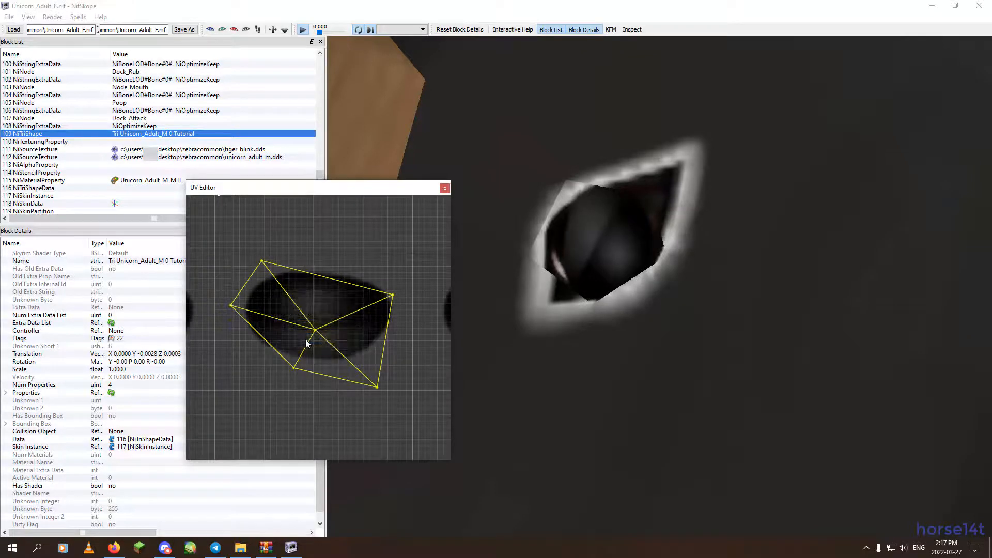
left_click_drag(315, 329, 308, 323)
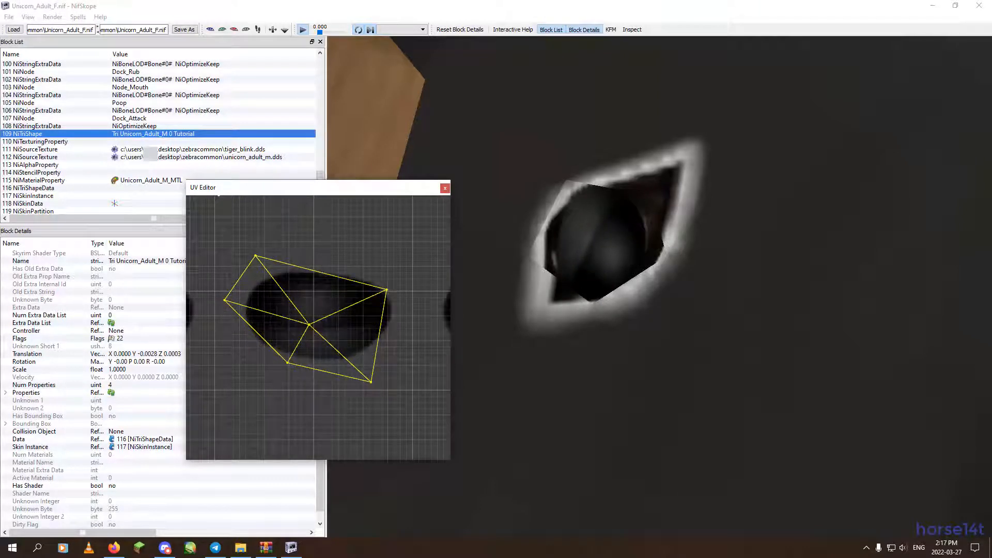
Pull the rotated pentagon's outer UV points closer around the dark blink shape, and shift the centre point slightly left and down
left_click(370, 382)
left_click_drag(370, 381, 369, 368)
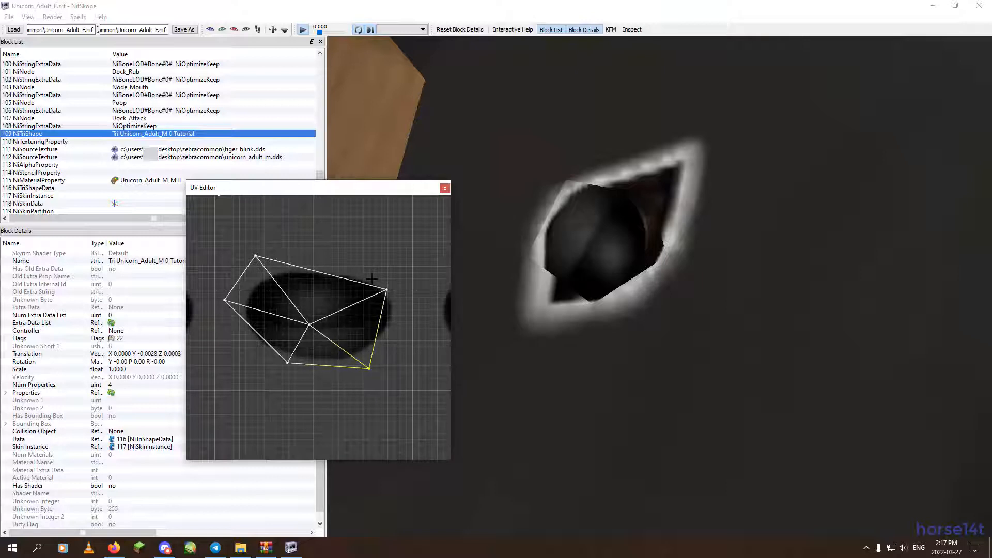
left_click_drag(390, 290, 392, 290)
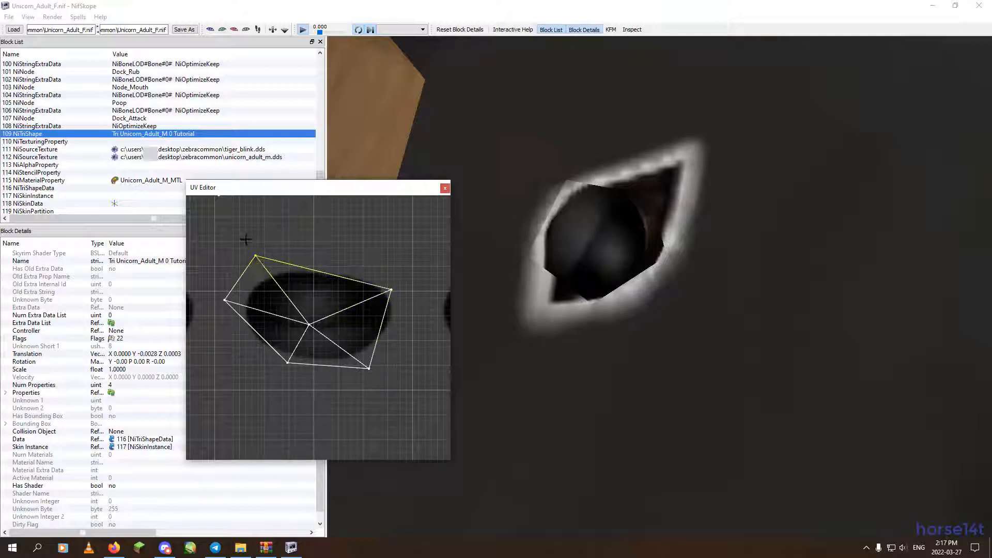
left_click_drag(256, 257, 271, 263)
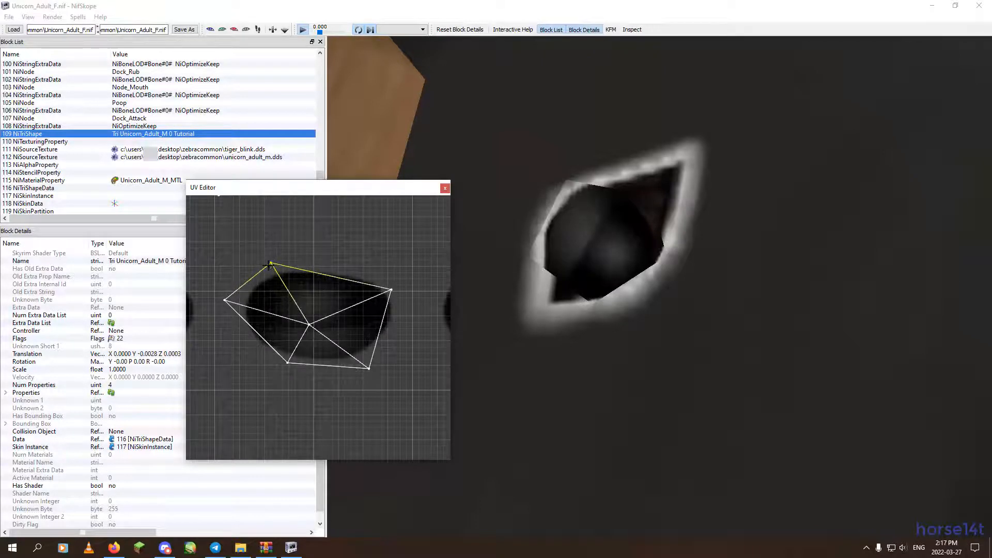
left_click_drag(224, 301, 228, 316)
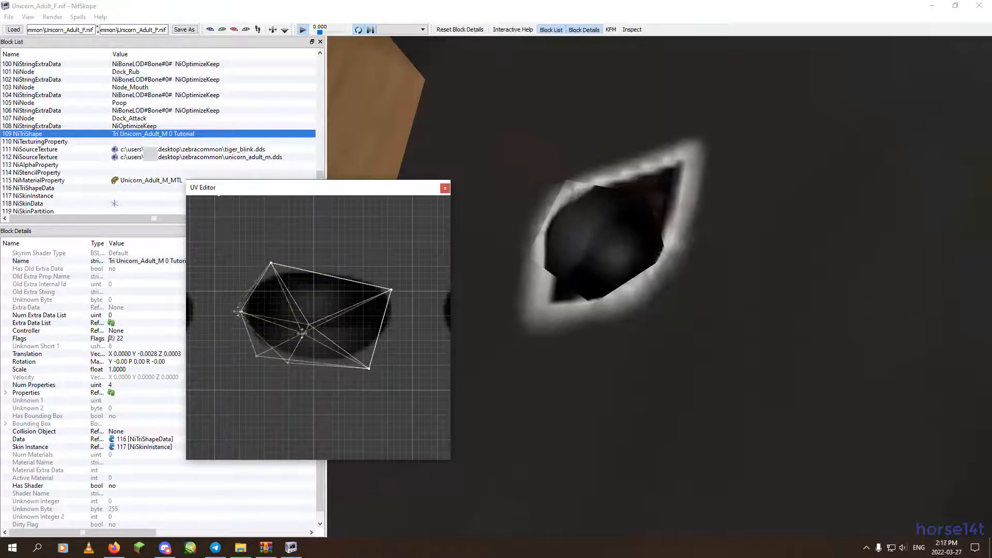
left_click_drag(302, 335, 299, 328)
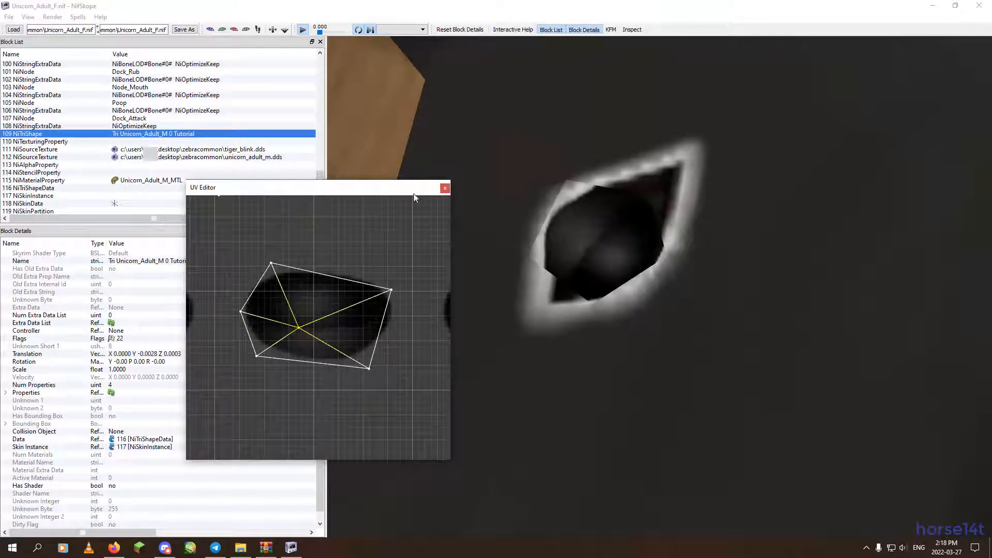
Close the UV editor and inspect the blink texture on both eyes and the unicorn's head
left_click(444, 188)
scroll(499, 269, "down", 5)
left_click_drag(492, 330, 659, 304)
scroll(619, 330, "up", 6)
left_click_drag(511, 334, 701, 300)
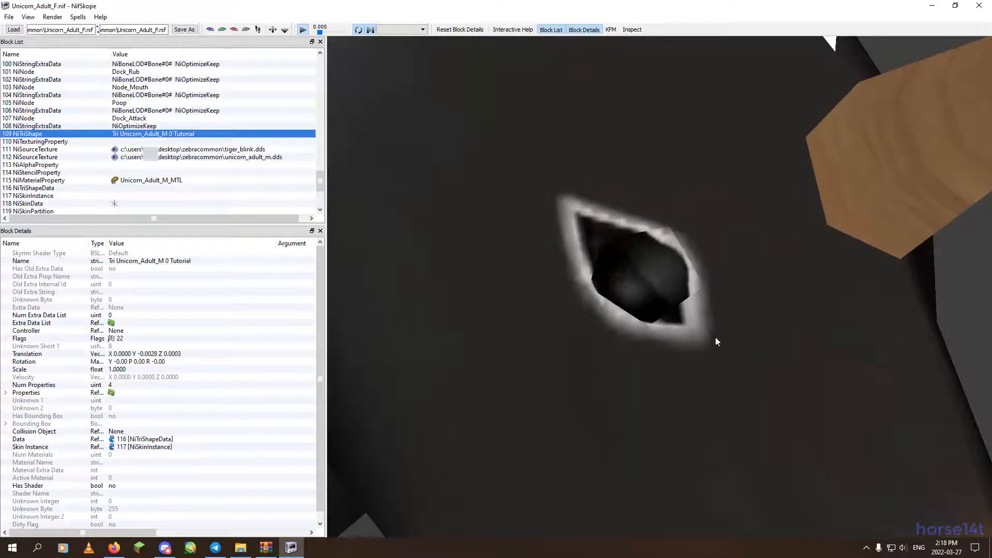
left_click_drag(804, 337, 619, 321)
scroll(714, 325, "down", 7)
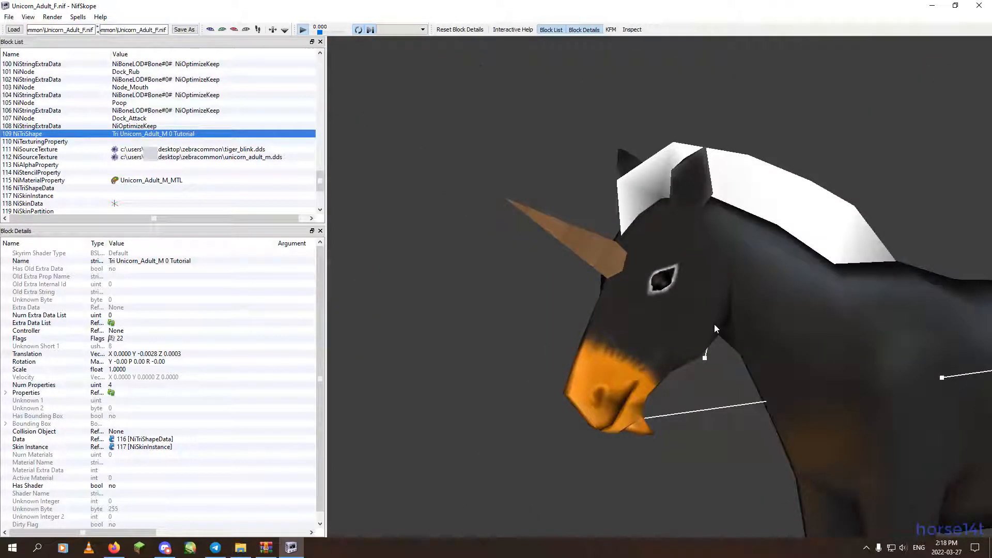
Save the model as Unicorn_Adult_F.nif in the ZebraCommon folder, replacing the existing file
middle_click_drag(714, 324, 591, 248)
scroll(592, 252, "down", 6)
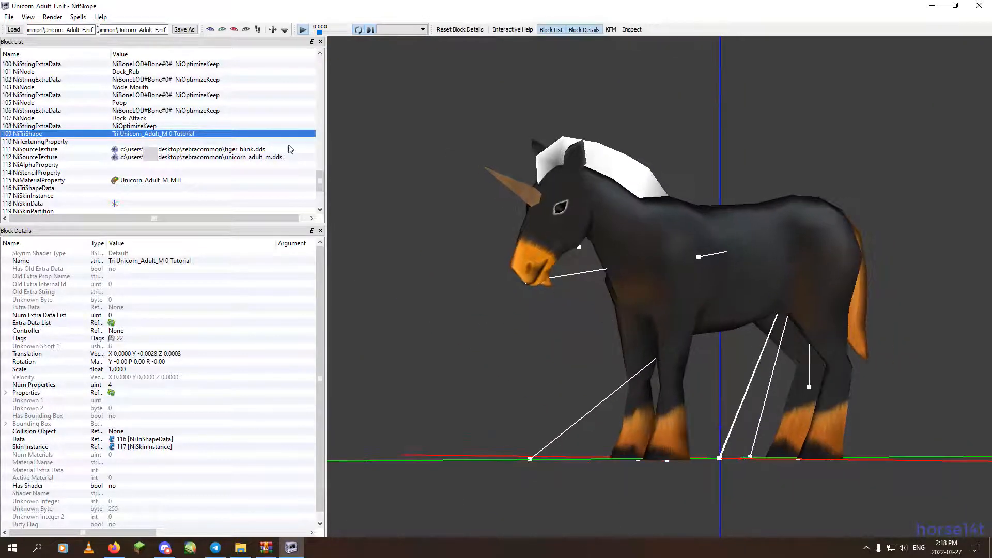
left_click(9, 17)
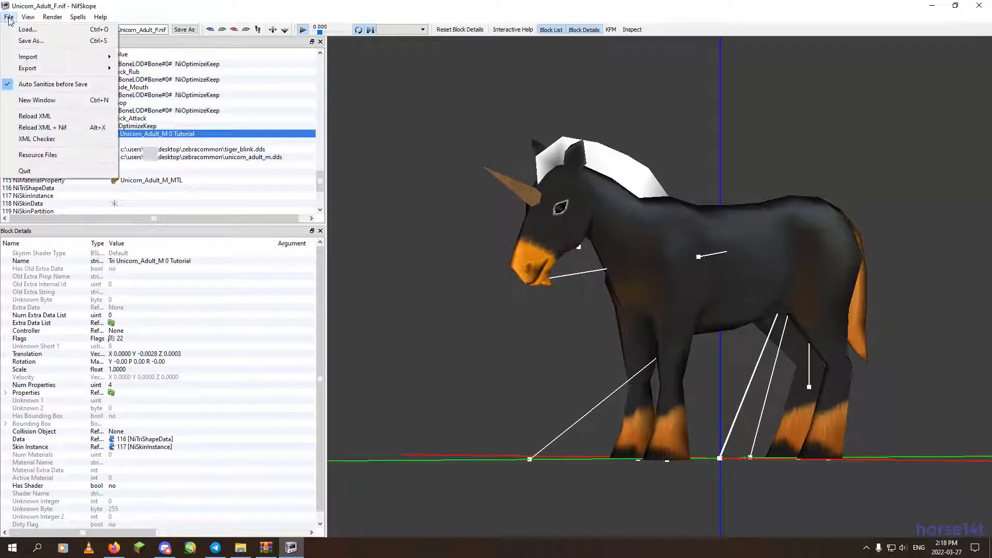
left_click(30, 41)
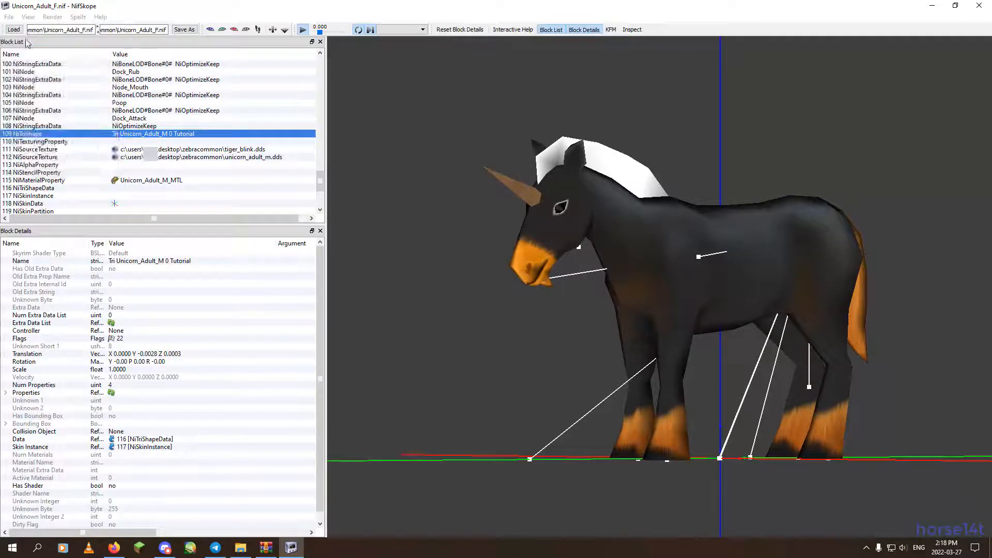
left_click(304, 175)
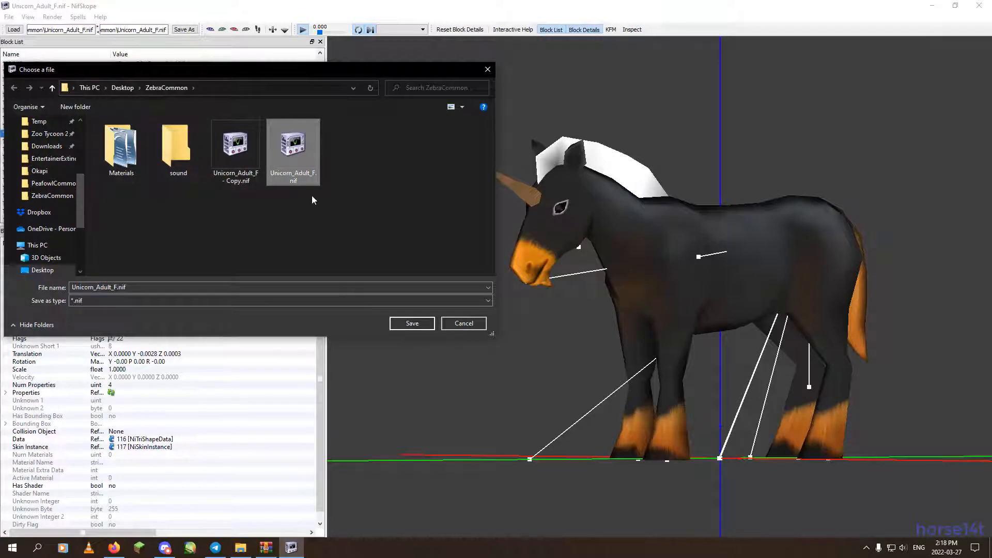
left_click(411, 324)
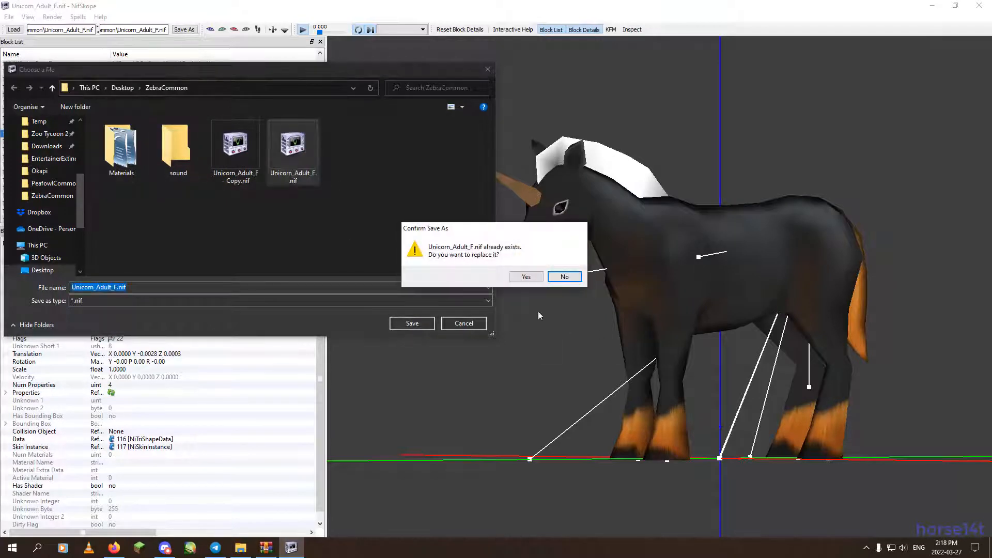
left_click(526, 277)
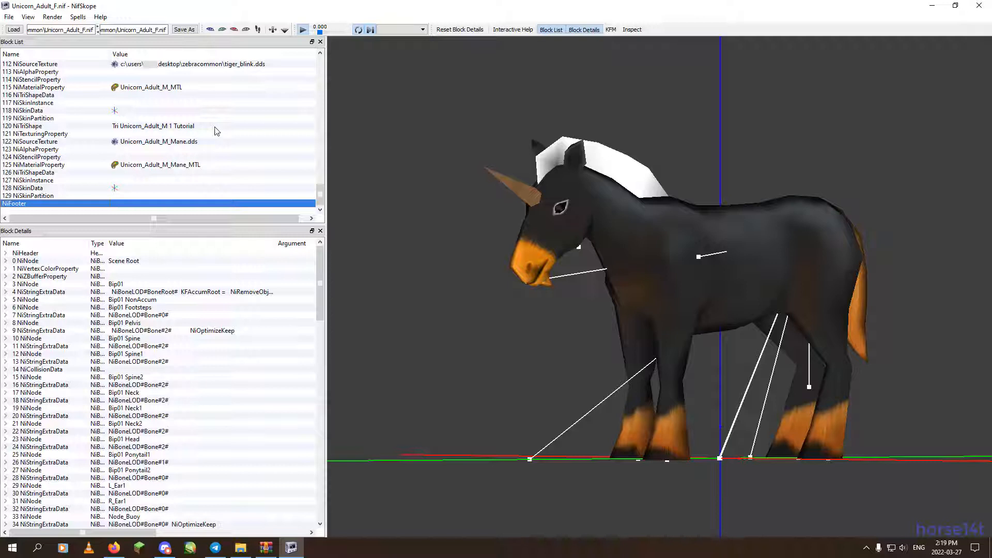
Check the ZebraCommon folder and inspect the saved unicorn's eye and whole body in the model view
scroll(217, 131, "up", 3)
scroll(219, 141, "down", 3)
left_click(240, 547)
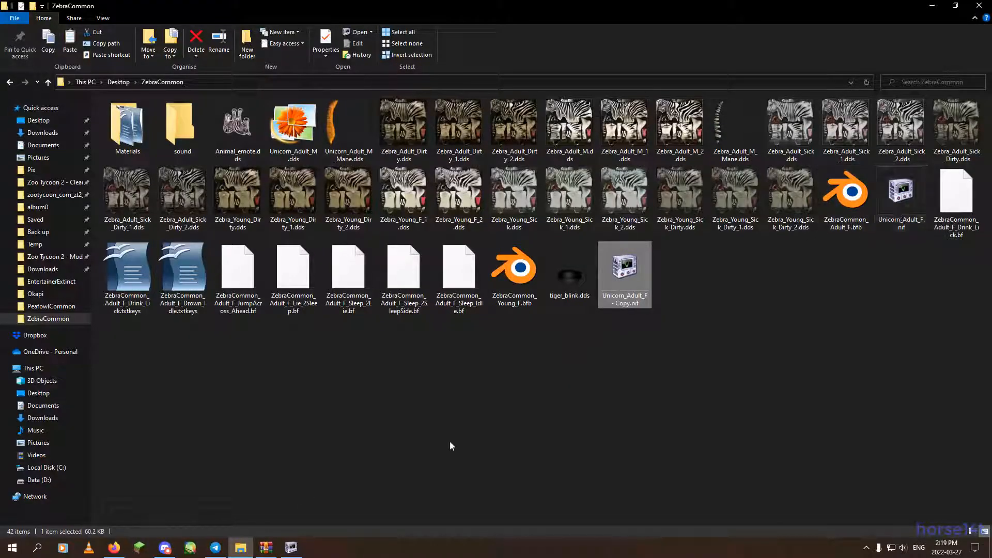
left_click(291, 547)
left_click_drag(446, 316, 492, 323)
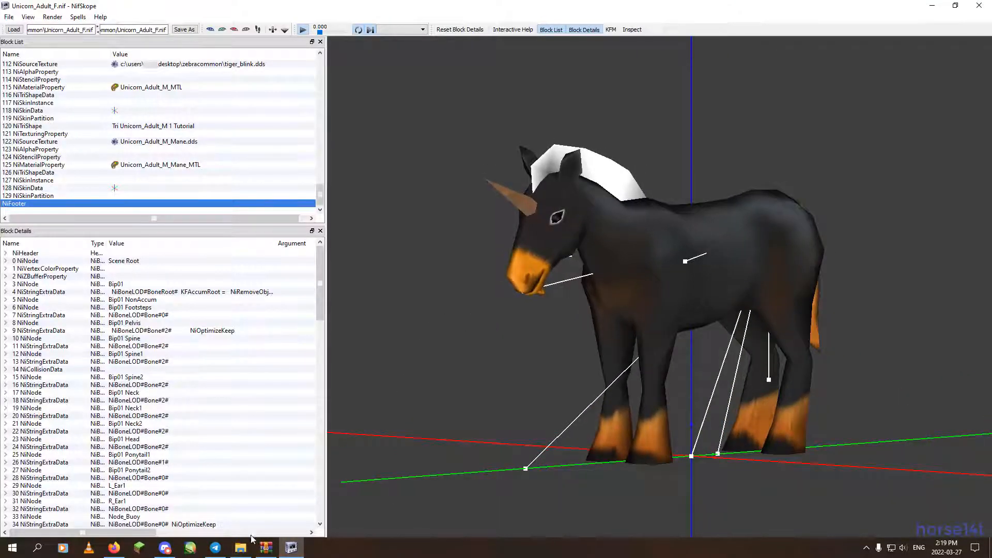
left_click(240, 548)
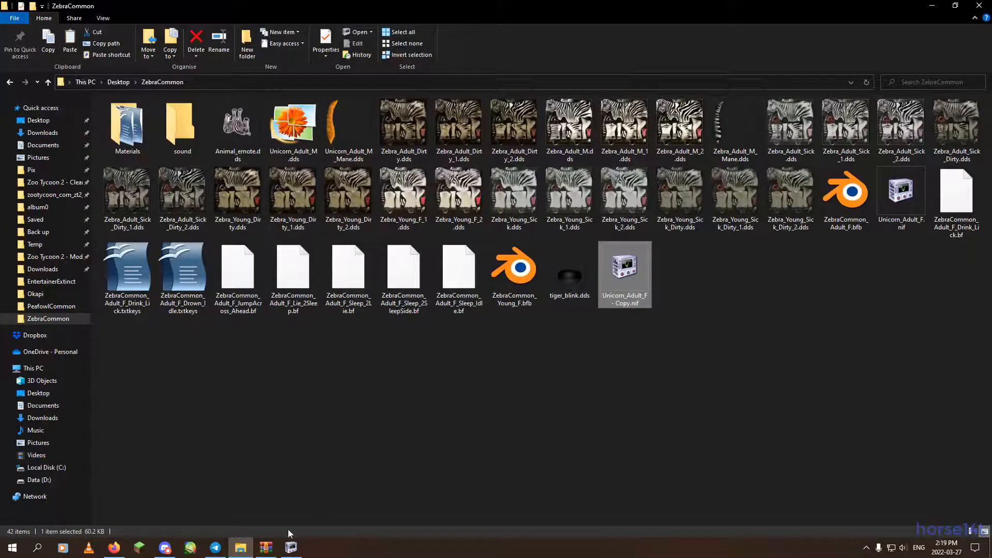
left_click(291, 547)
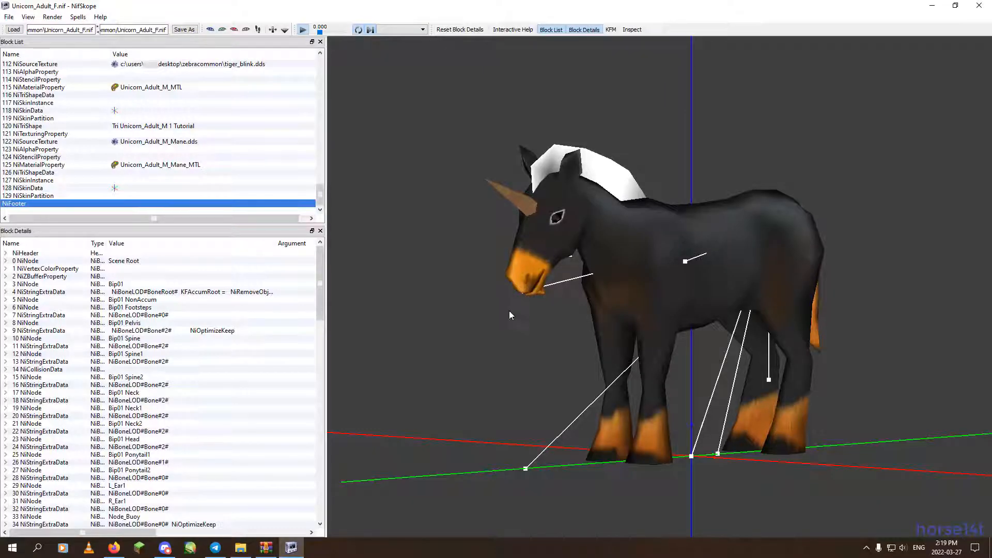
left_click_drag(552, 324, 527, 318)
scroll(639, 376, "up", 5)
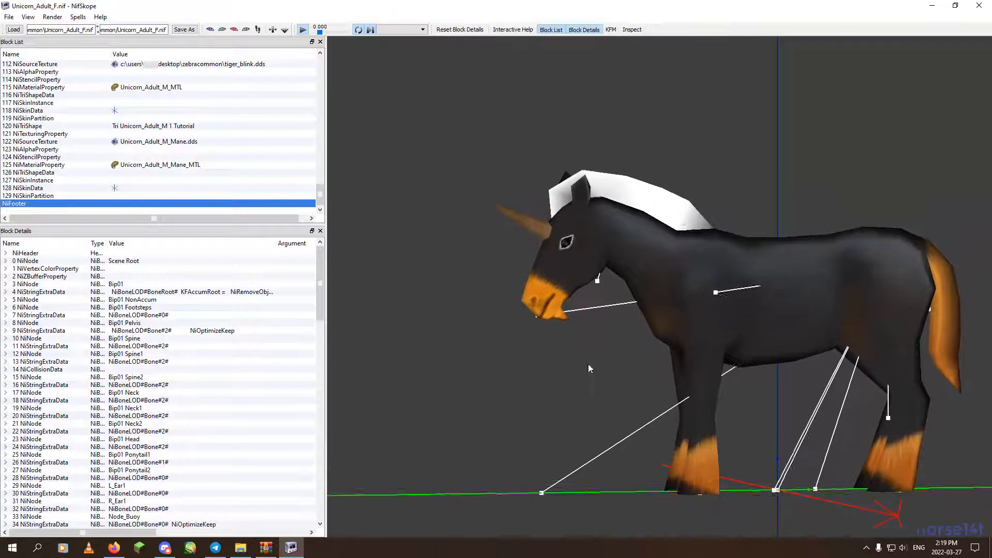
scroll(638, 372, "up", 2)
left_click_drag(612, 327, 607, 301)
scroll(619, 332, "down", 4)
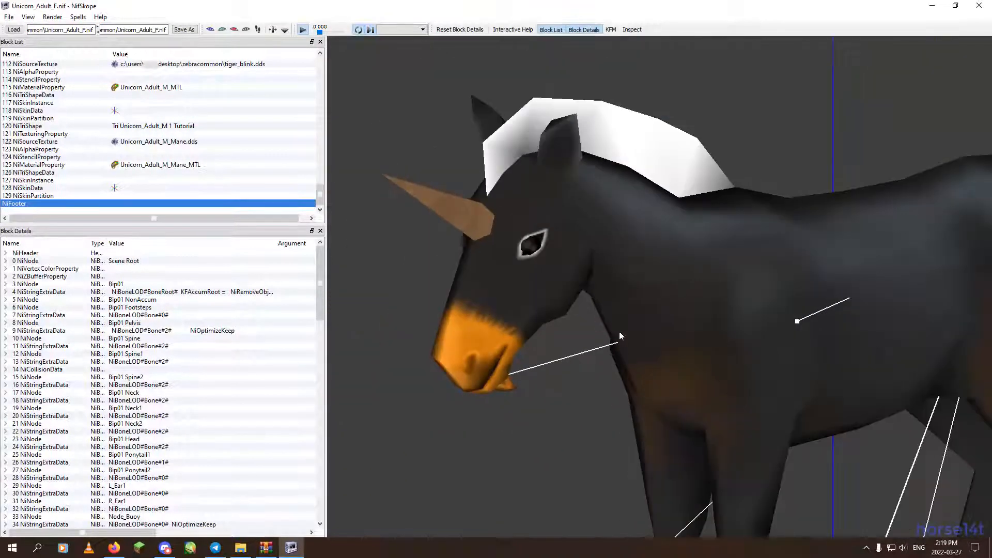
scroll(662, 351, "down", 2)
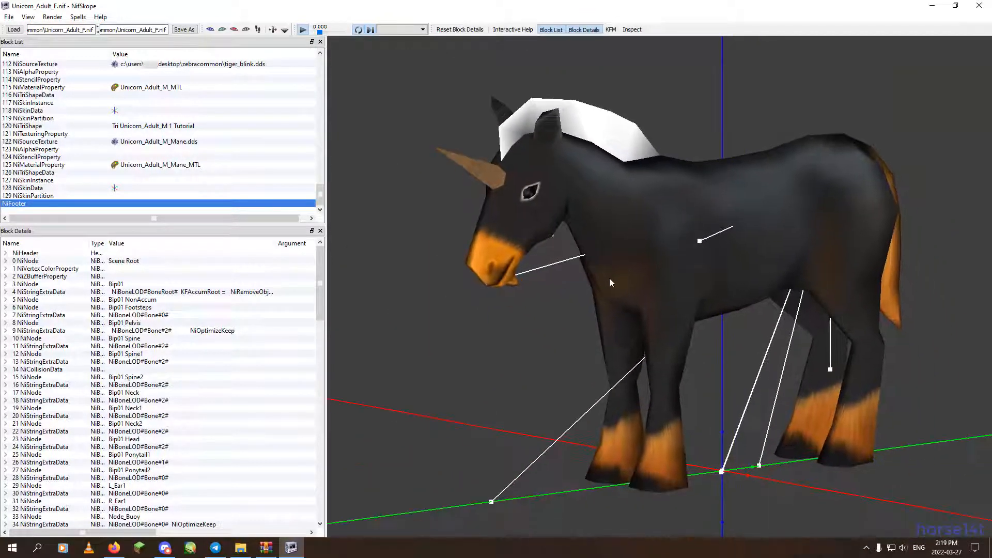
Close this NifSkope window and open Unicorn_Adult_F.nif from the ZebraCommon folder in NifSkope 2.0
left_click(980, 5)
left_click(900, 198)
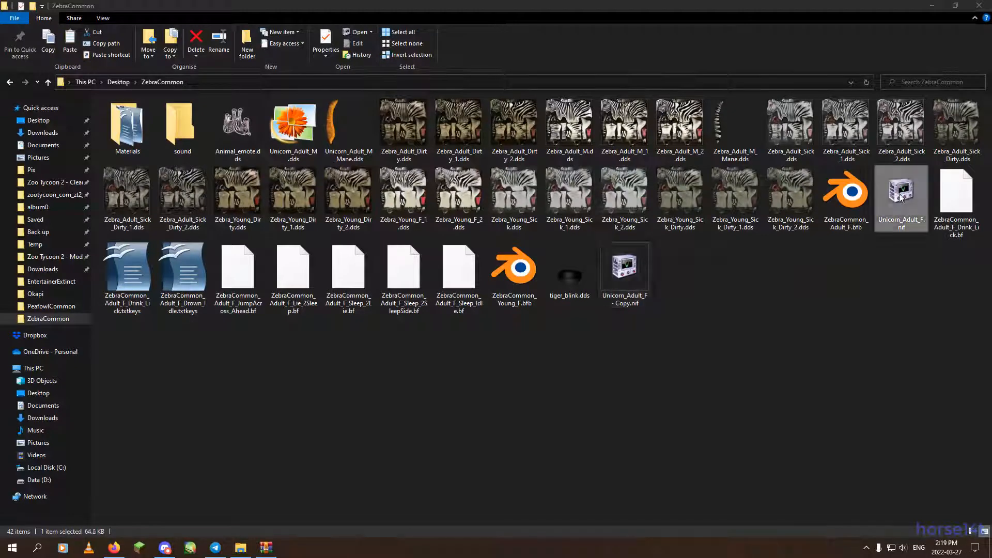
double_click(900, 198)
Examine the blink texture on the reopened unicorn's eye up close
left_click_drag(531, 339, 664, 346)
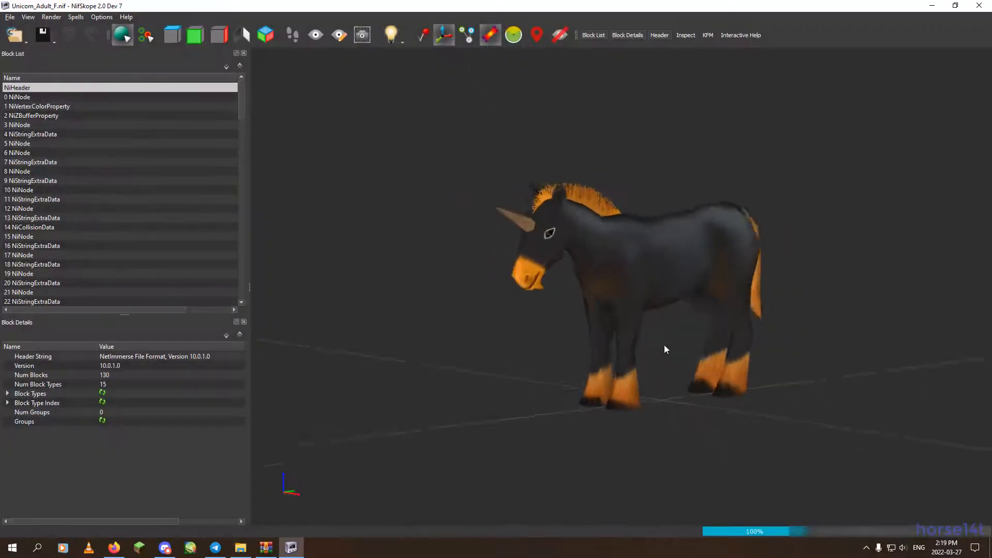
scroll(556, 244, "up", 5)
middle_click_drag(556, 244, 807, 455)
left_click_drag(587, 380, 513, 343)
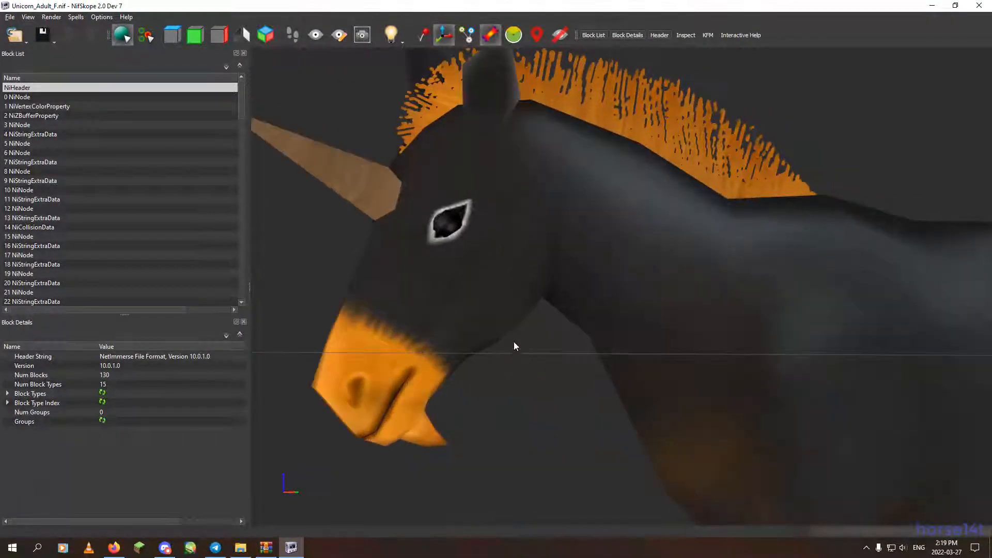
scroll(514, 342, "up", 1)
middle_click_drag(513, 343, 647, 378)
scroll(598, 319, "up", 4)
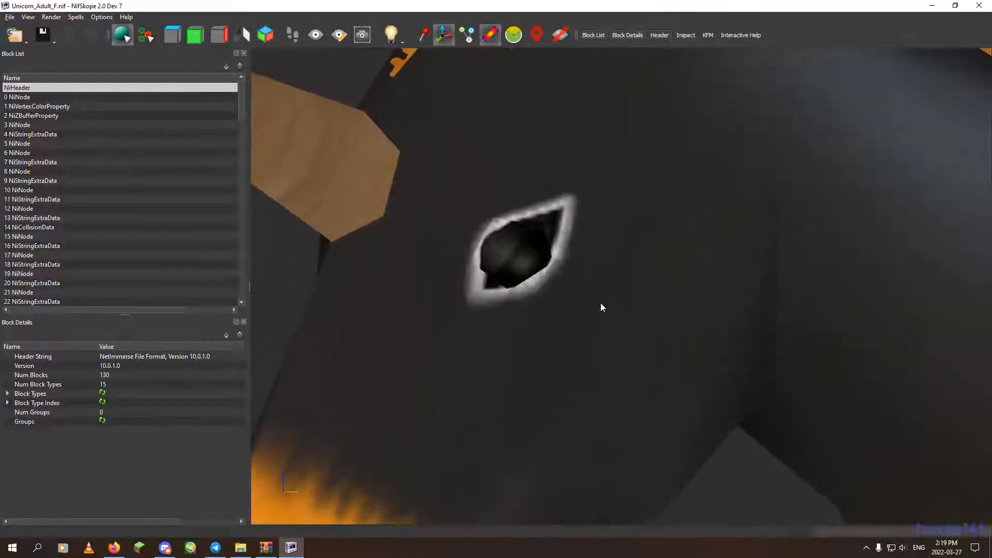
Open the UV editor for the unicorn's body mesh and display the Decal 0 Texture slot
right_click(556, 261)
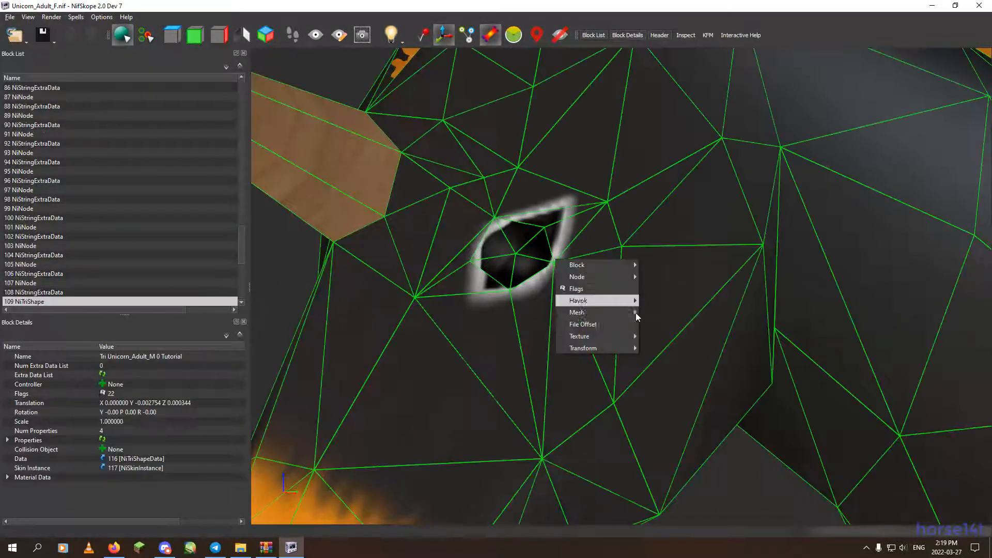
mouse_move(618, 335)
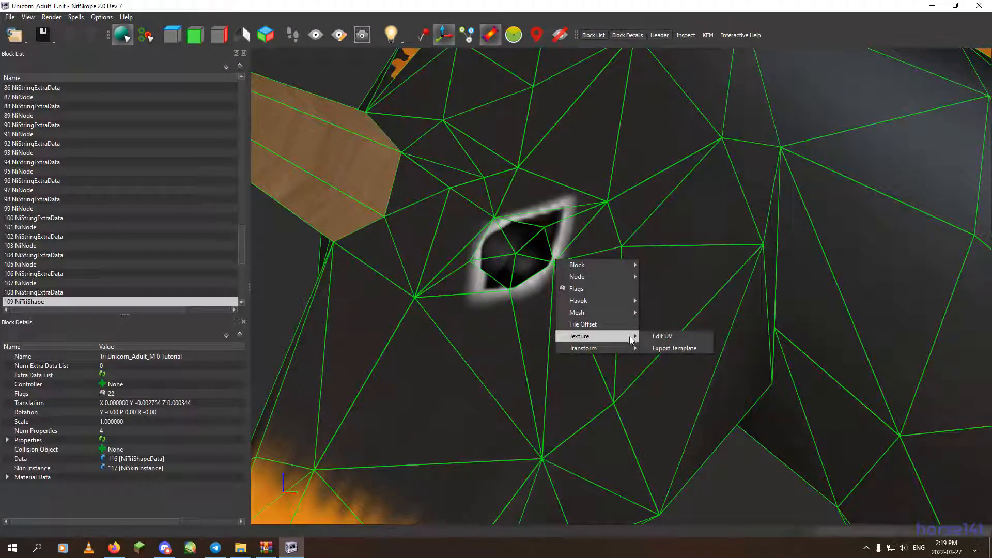
left_click(663, 336)
right_click(563, 319)
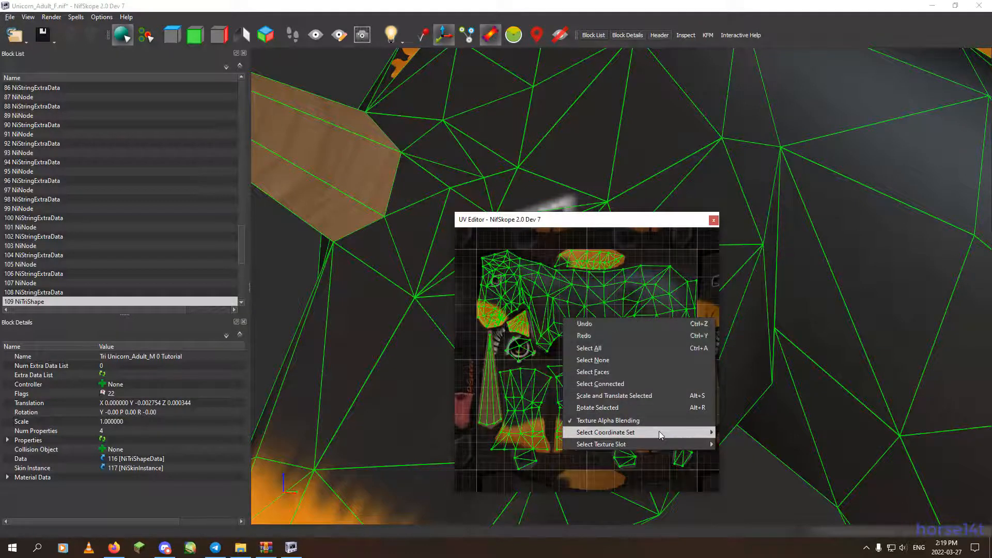
mouse_move(695, 449)
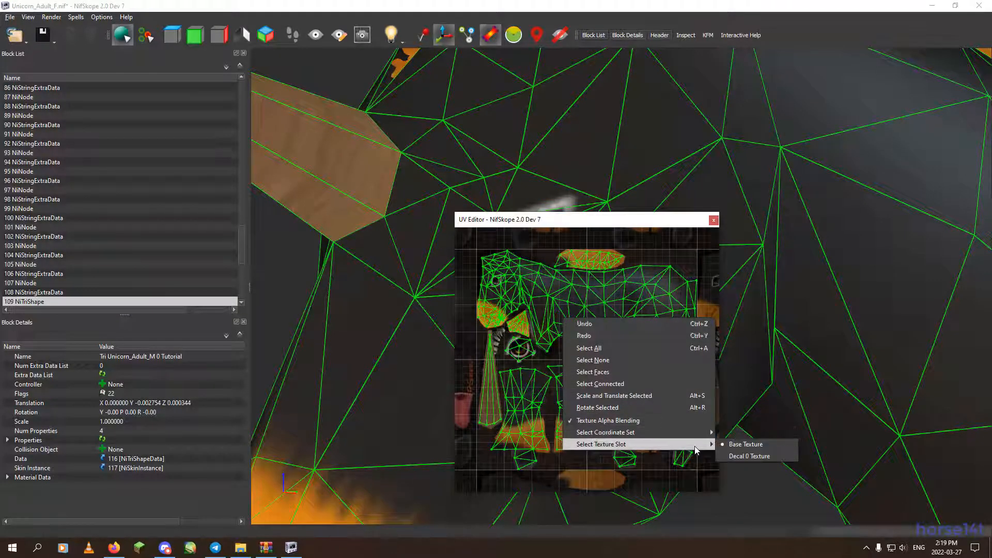
left_click(749, 456)
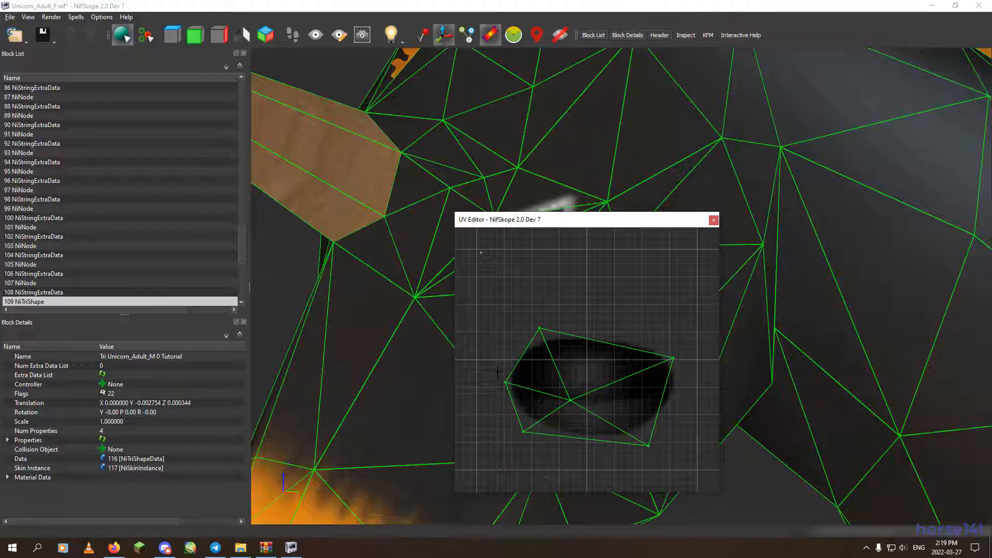
Move the UV editor clear of the model's eye to compare both, and close the editor
left_click_drag(616, 223, 613, 127)
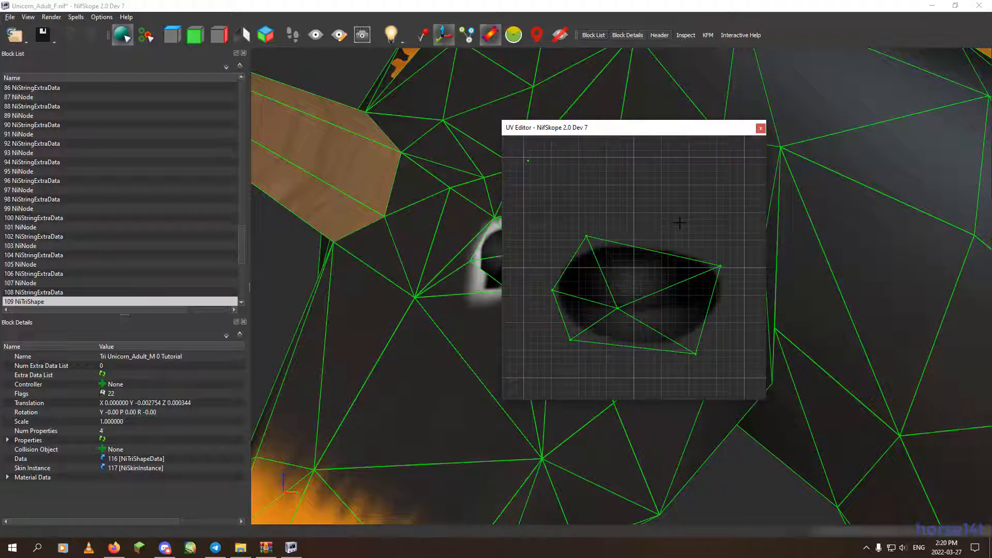
left_click_drag(657, 133, 311, 146)
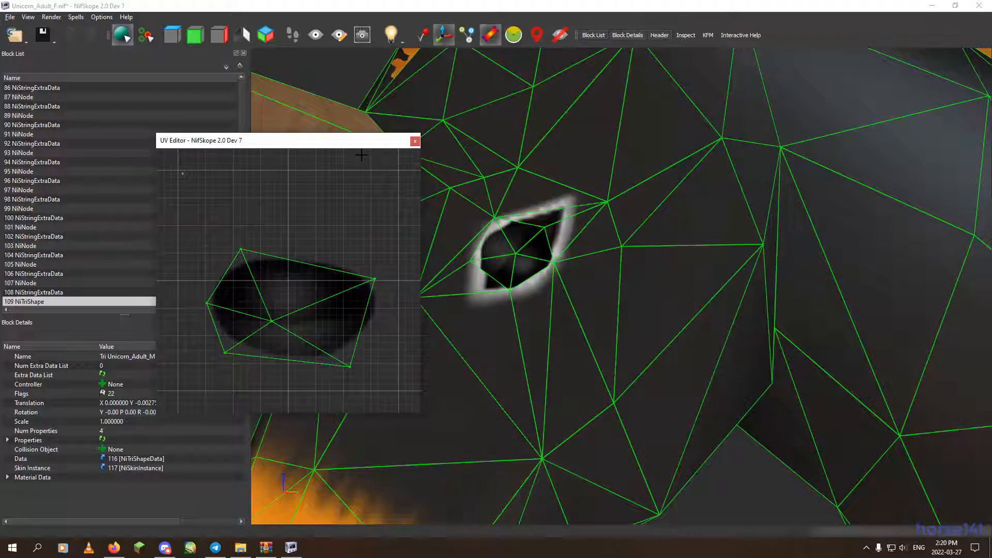
left_click(415, 141)
left_click(283, 256)
Inspect the whole unicorn from the side with its blink, mane and body textures
middle_click_drag(610, 275, 409, 125)
scroll(647, 276, "down", 8)
left_click_drag(409, 125, 591, 318)
middle_click_drag(591, 318, 627, 321)
scroll(619, 336, "down", 1)
scroll(627, 321, "up", 1)
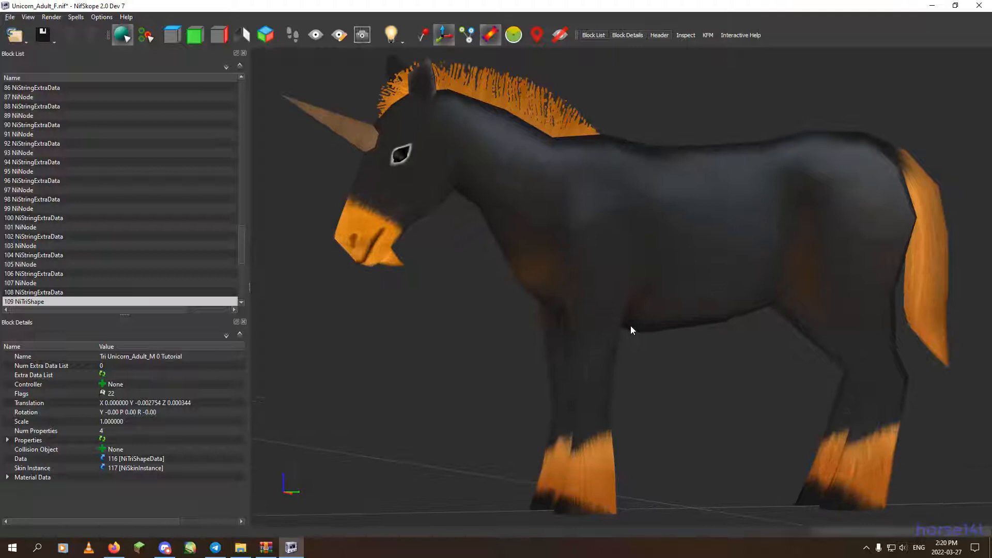